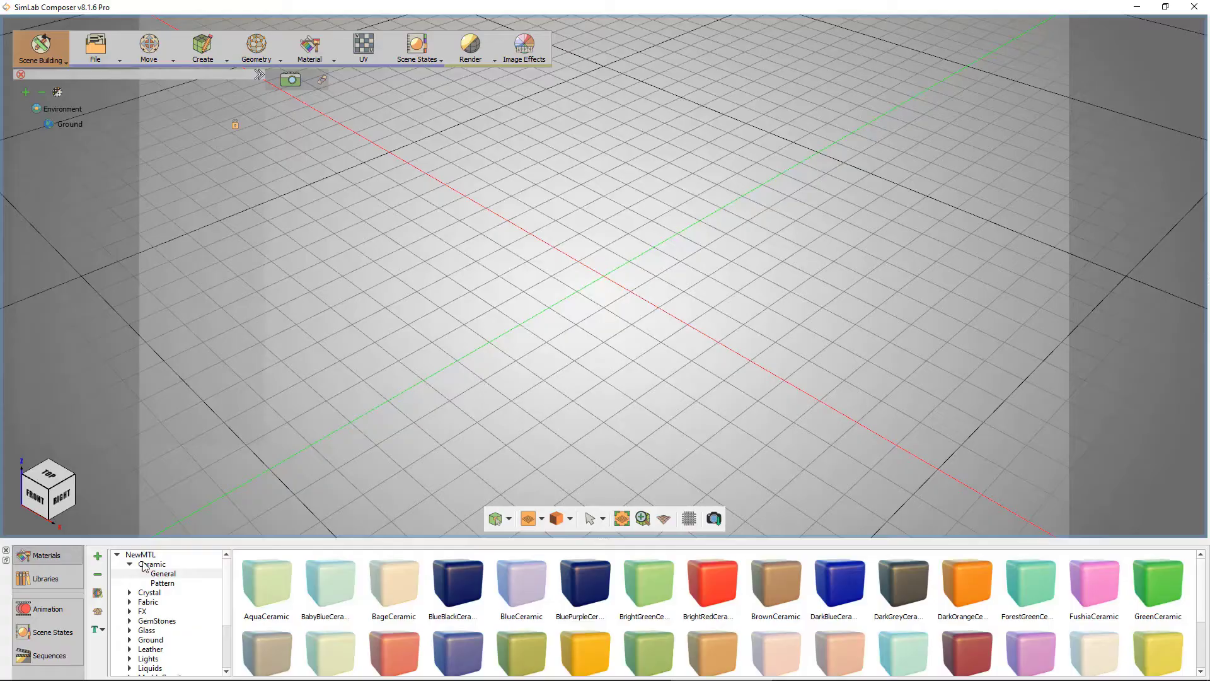
- Drag BookCabinet1 from the Cabinet library into the scene and view it from the front
{"action": "left_click", "coordinate": [45, 578]}
{"action": "scroll", "coordinate": [231, 598], "scroll_direction": "down", "scroll_amount": 1}
{"action": "scroll", "coordinate": [231, 614], "scroll_direction": "down", "scroll_amount": 3}
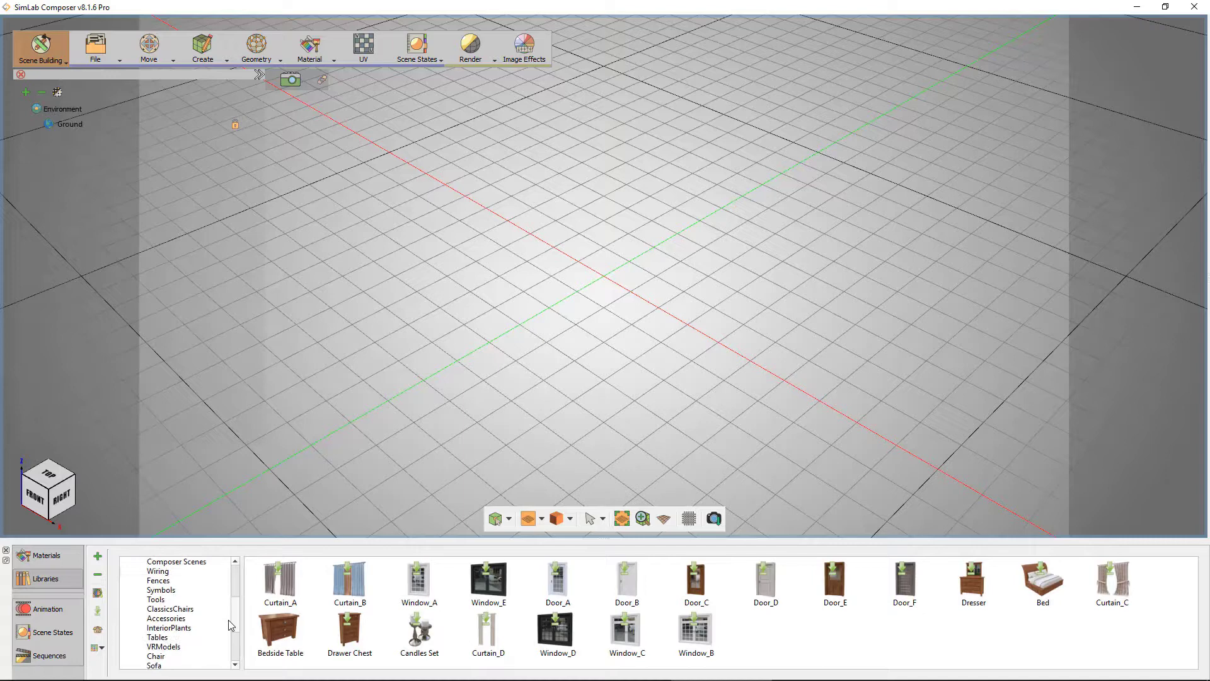
{"action": "scroll", "coordinate": [229, 632], "scroll_direction": "down", "scroll_amount": 3}
{"action": "left_click", "coordinate": [203, 645]}
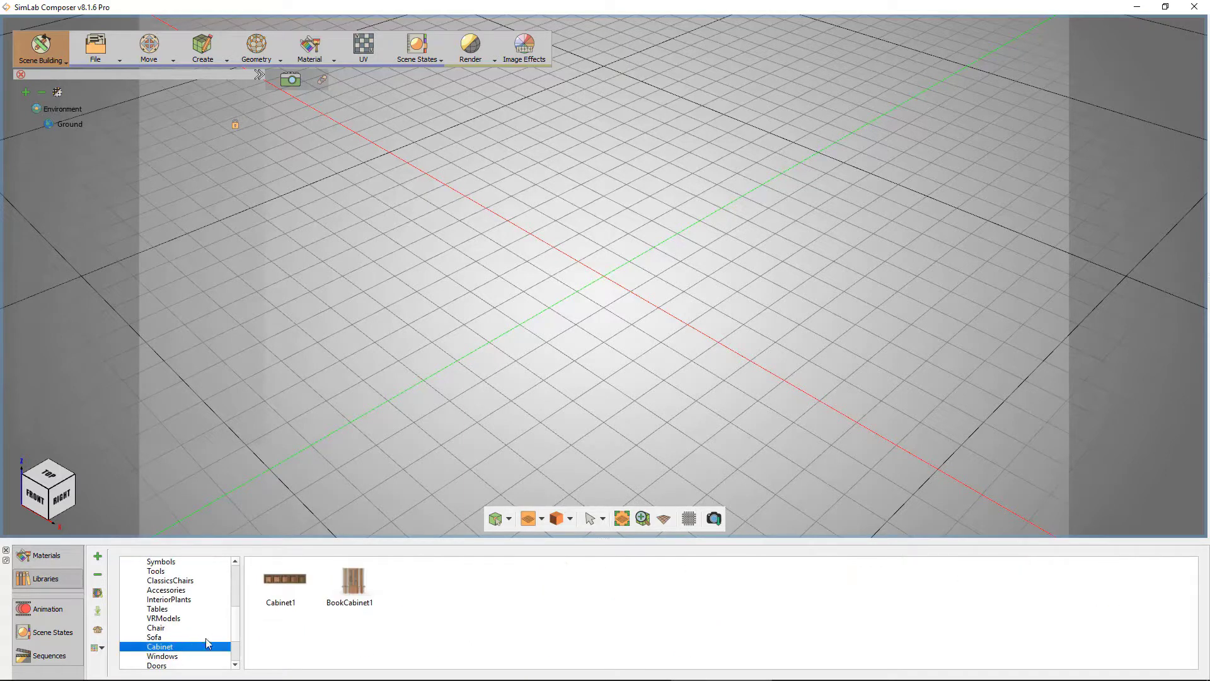
{"action": "left_click_drag", "start_coordinate": [348, 609], "coordinate": [654, 316]}
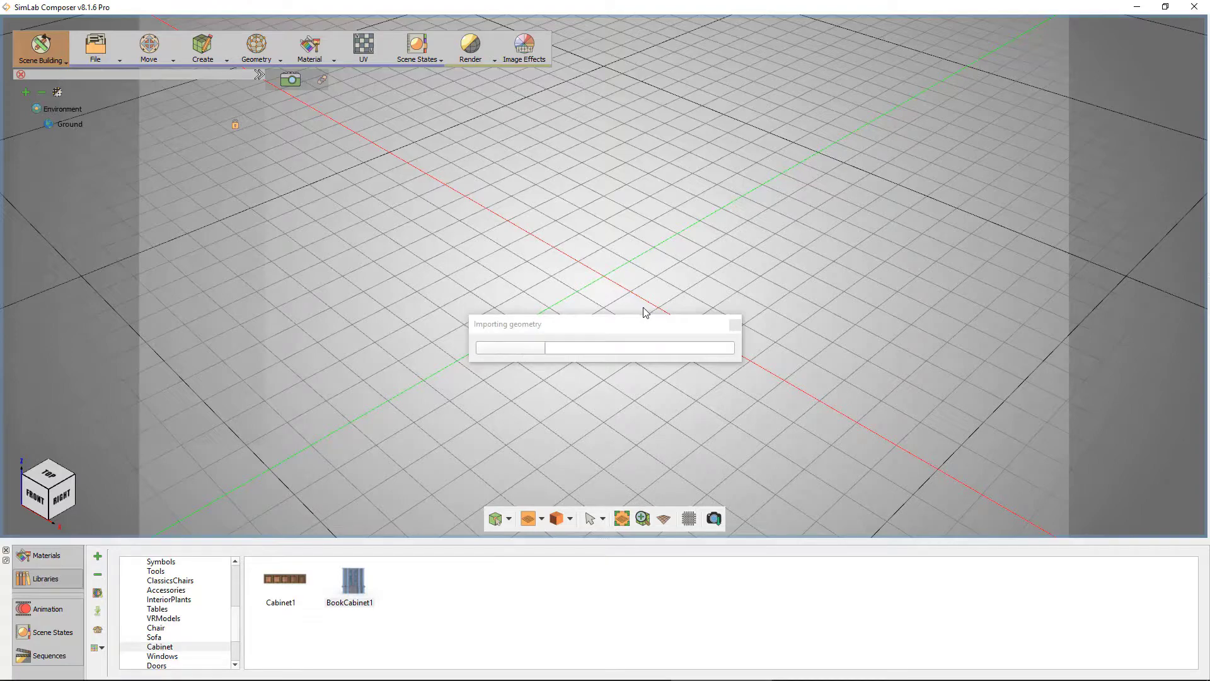
{"action": "key", "text": "1"}
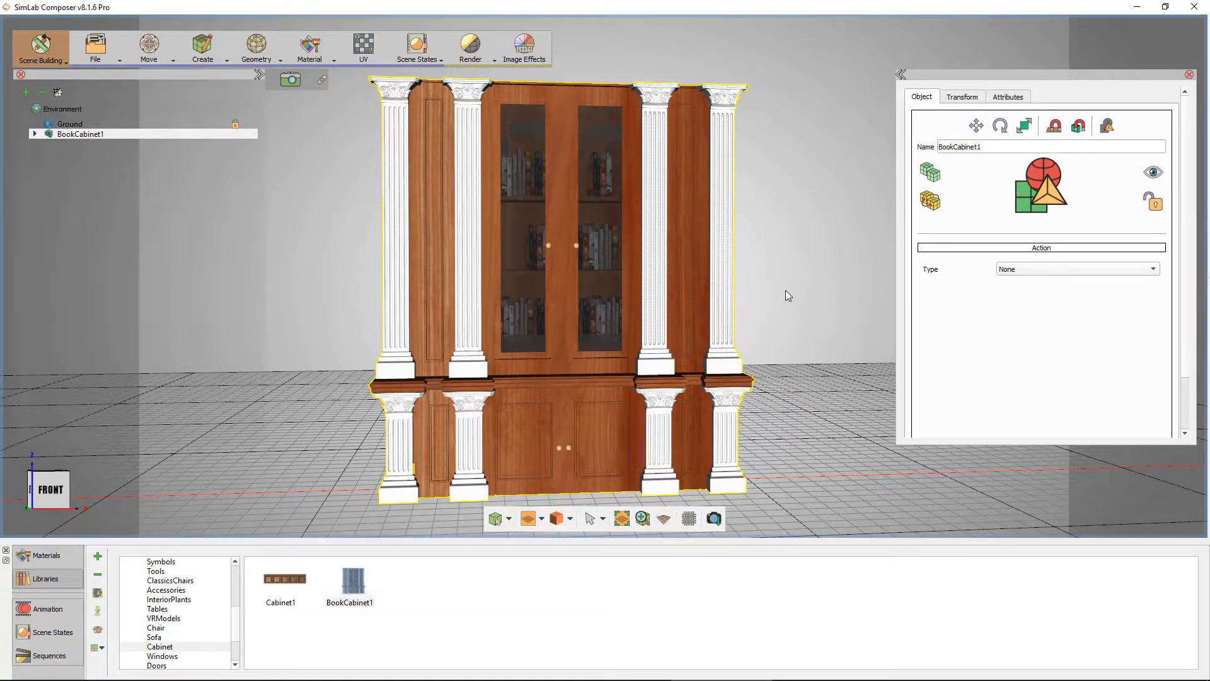
- Break the cabinet's glass-doors geometry into separate pickable pieces
{"action": "left_click", "coordinate": [562, 96]}
{"action": "left_click", "coordinate": [256, 48]}
{"action": "left_click", "coordinate": [314, 101]}
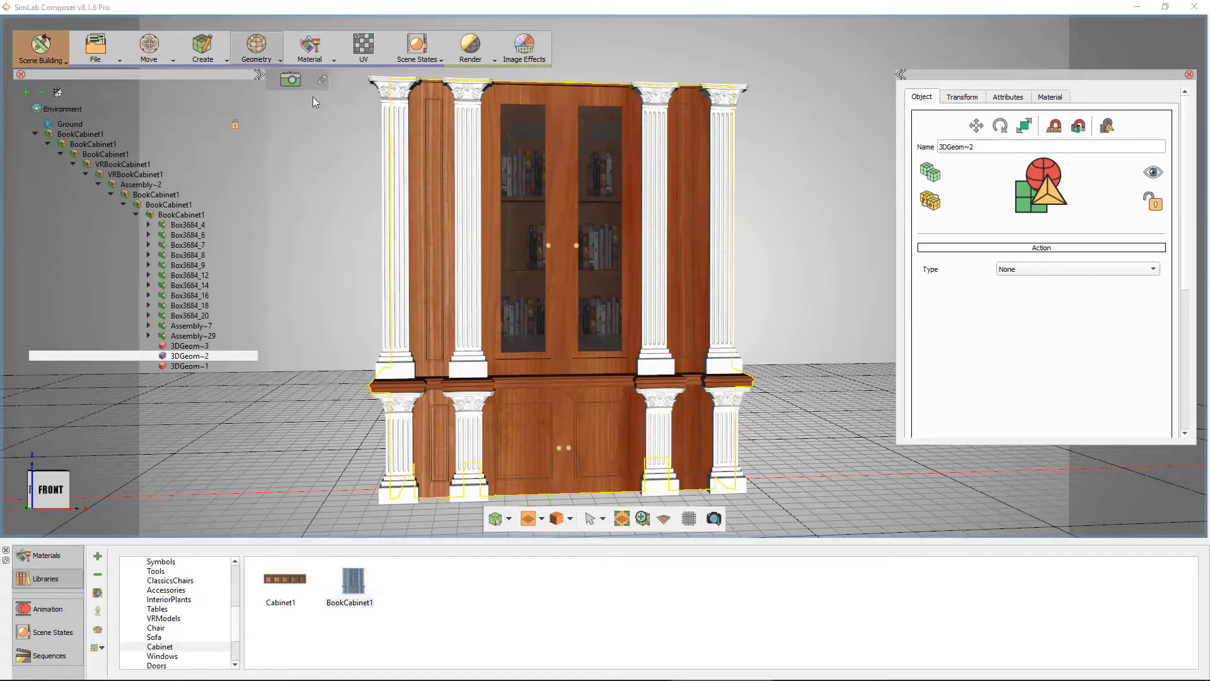
{"action": "left_click", "coordinate": [600, 228]}
{"action": "left_click", "coordinate": [256, 47]}
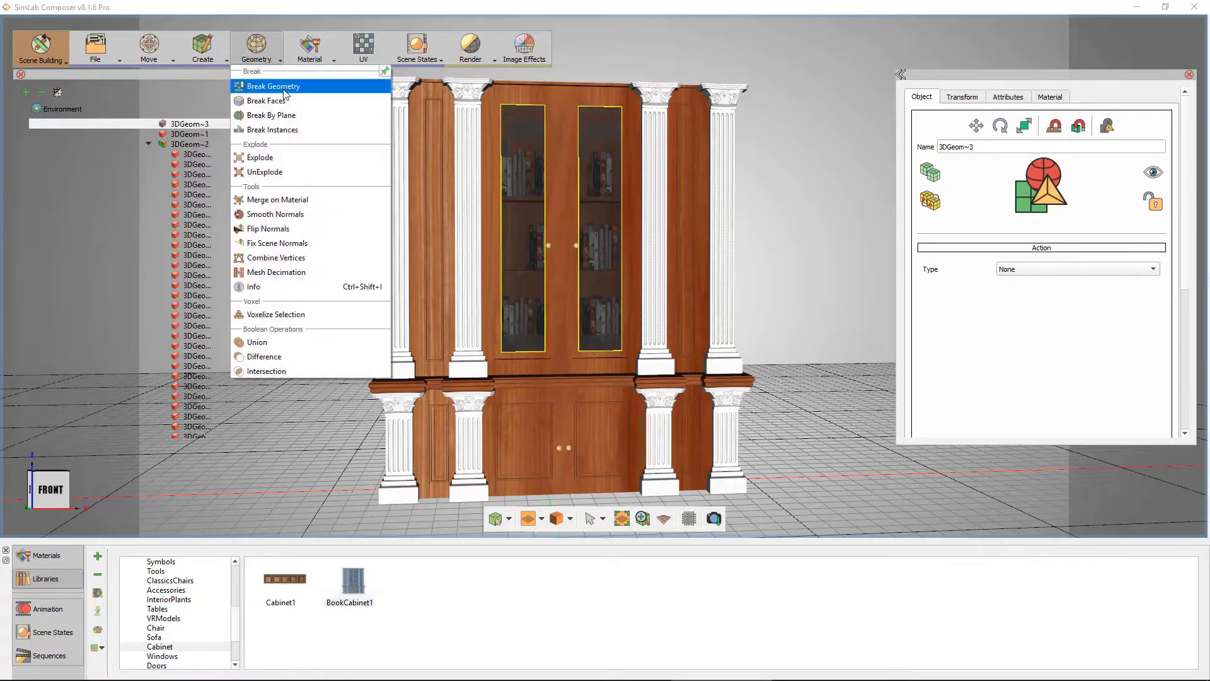
{"action": "left_click", "coordinate": [283, 101]}
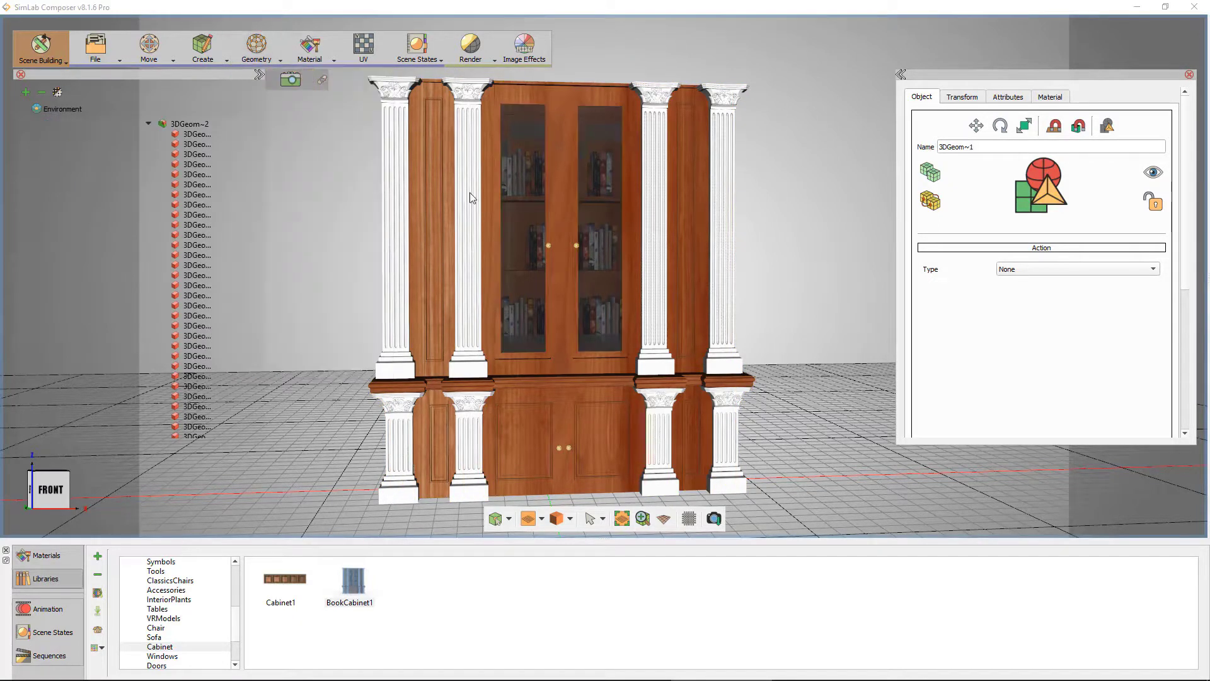
- Inspect the separated knob parts up close and select the right glass door
{"action": "left_click", "coordinate": [575, 244]}
{"action": "left_click", "coordinate": [643, 518]}
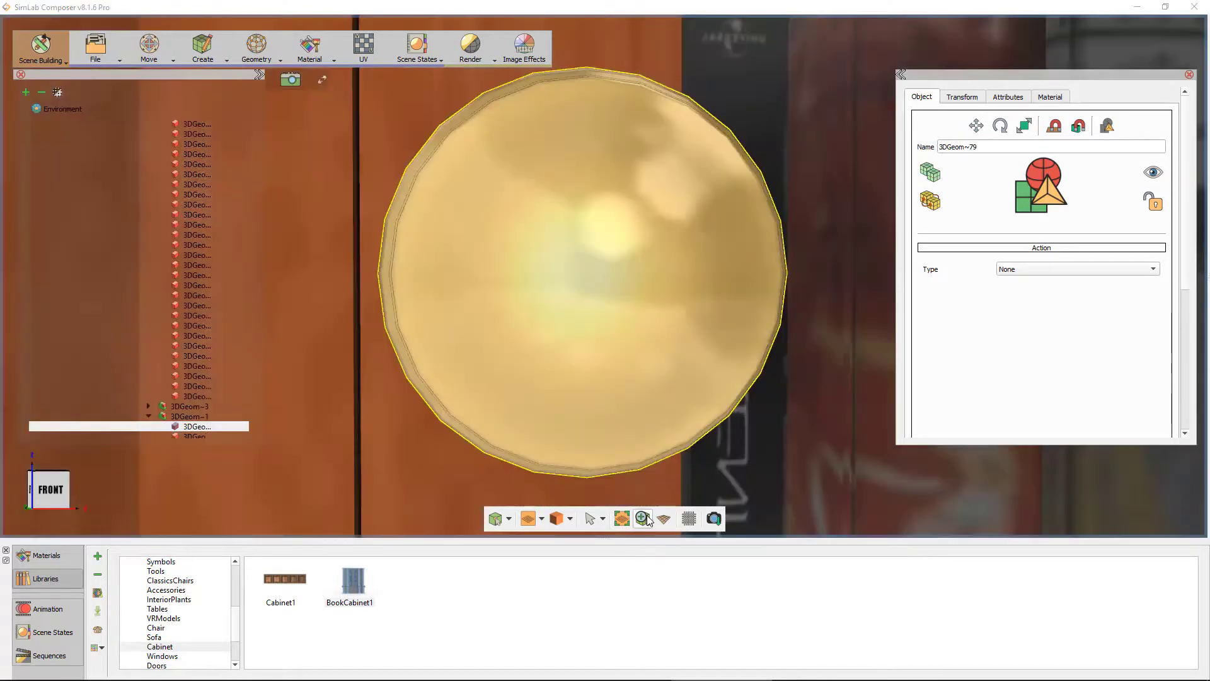
{"action": "scroll", "coordinate": [561, 304], "scroll_direction": "down", "scroll_amount": 3}
{"action": "mouse_move", "coordinate": [553, 301]}
{"action": "left_mouse_down"}
{"action": "mouse_move", "coordinate": [522, 295]}
{"action": "mouse_move", "coordinate": [789, 419]}
{"action": "mouse_move", "coordinate": [396, 183]}
{"action": "left_mouse_up"}
{"action": "left_click", "coordinate": [417, 171], "text": "ctrl"}
{"action": "scroll", "coordinate": [423, 179], "scroll_direction": "down", "scroll_amount": 3}
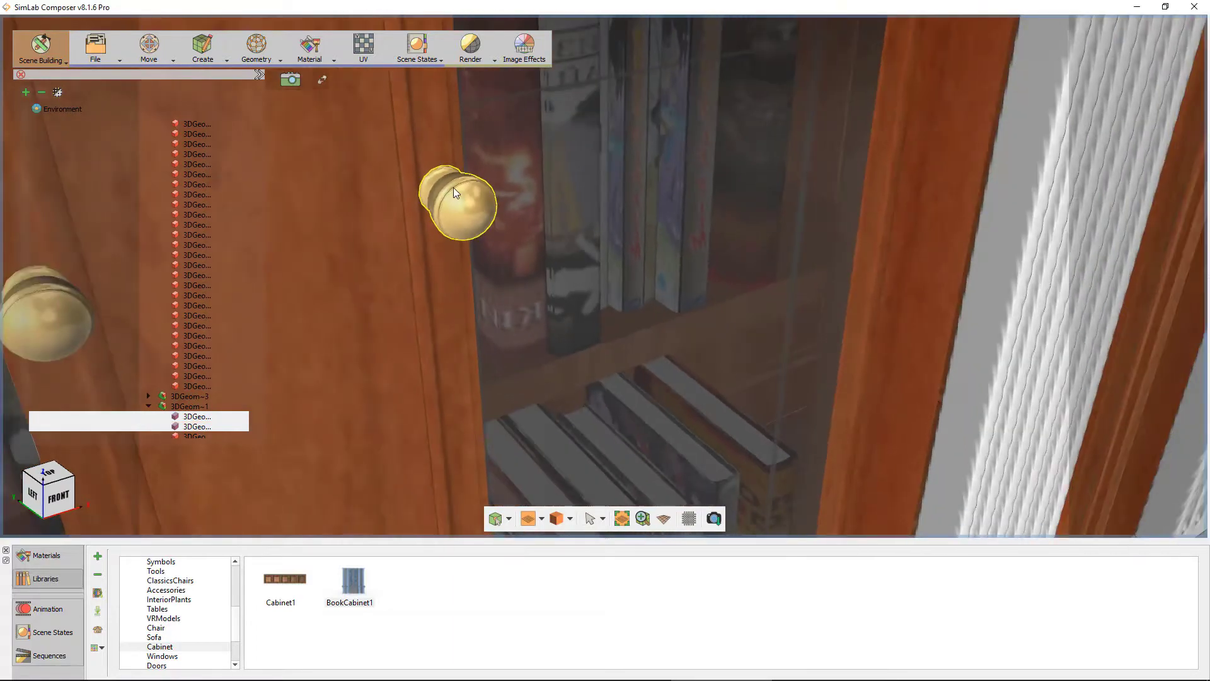
{"action": "scroll", "coordinate": [453, 187], "scroll_direction": "down", "scroll_amount": 3}
{"action": "scroll", "coordinate": [474, 180], "scroll_direction": "down", "scroll_amount": 3}
{"action": "scroll", "coordinate": [492, 165], "scroll_direction": "down", "scroll_amount": 2}
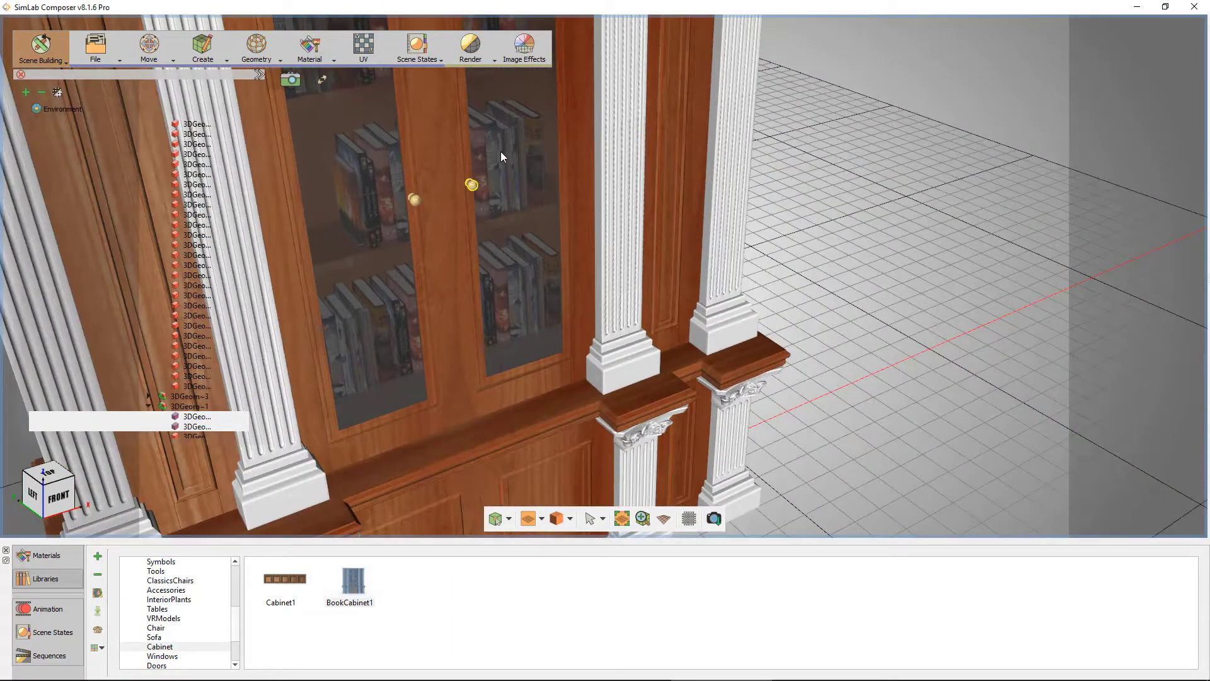
{"action": "left_click", "coordinate": [468, 157]}
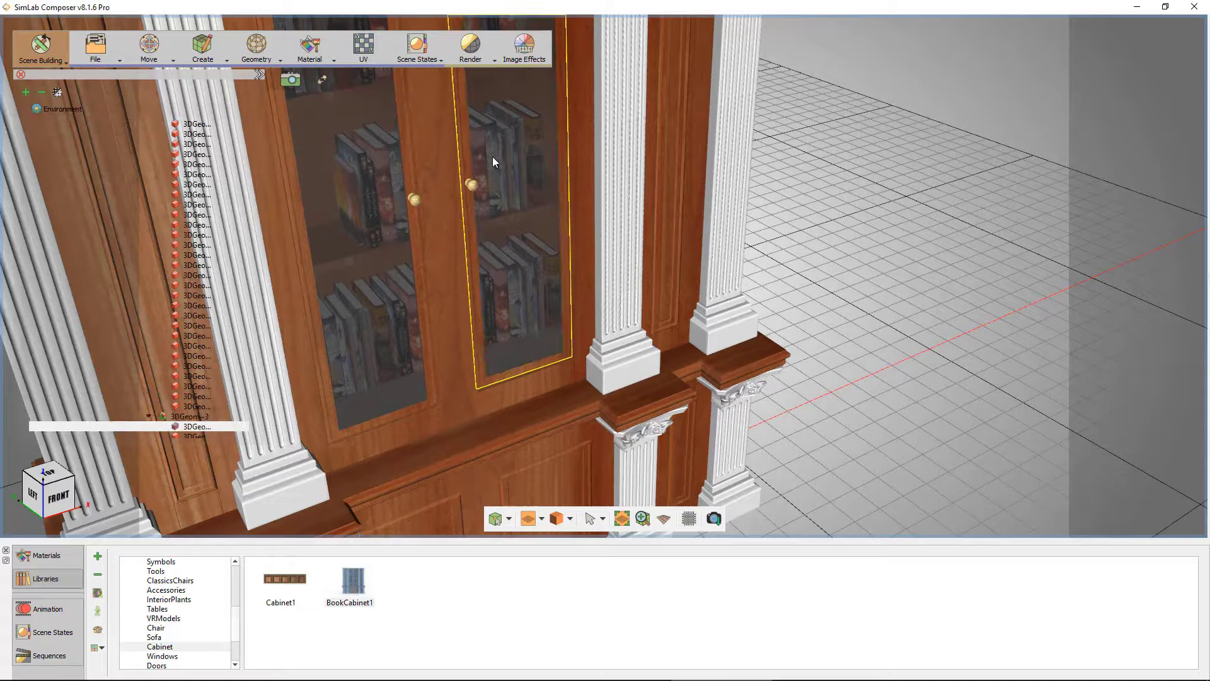
- Test-slide the right glass door sideways and undo the move
{"action": "left_click", "coordinate": [493, 157]}
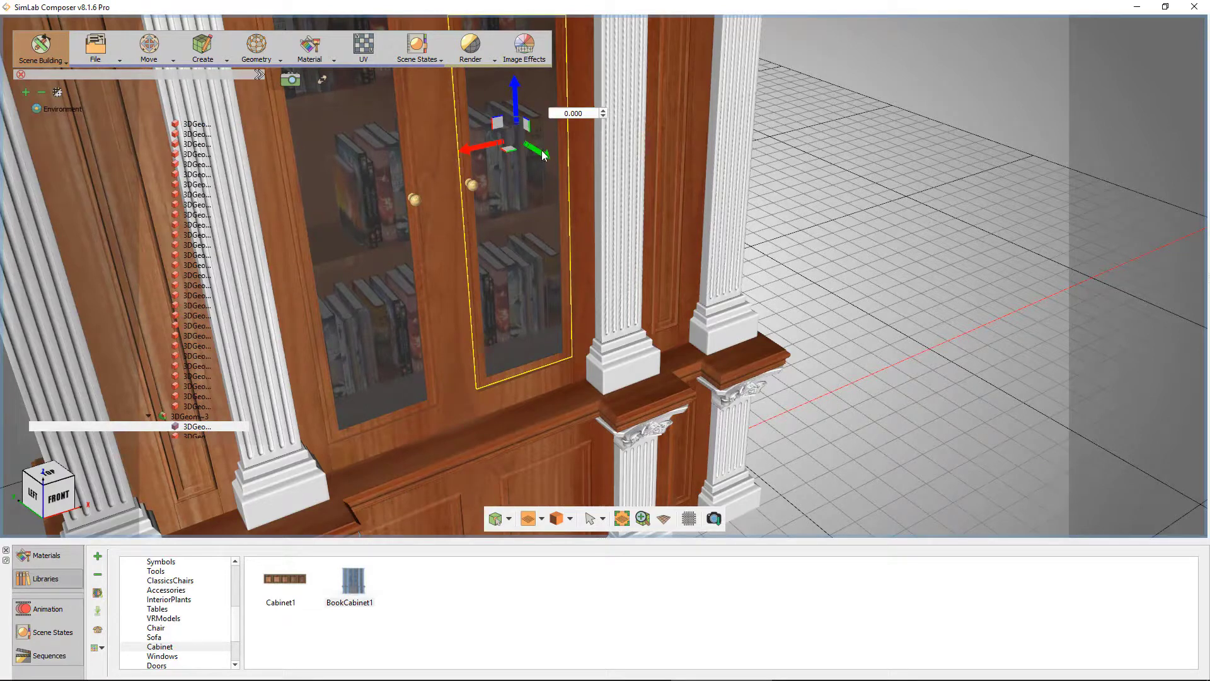
{"action": "left_click_drag", "start_coordinate": [543, 154], "coordinate": [578, 191]}
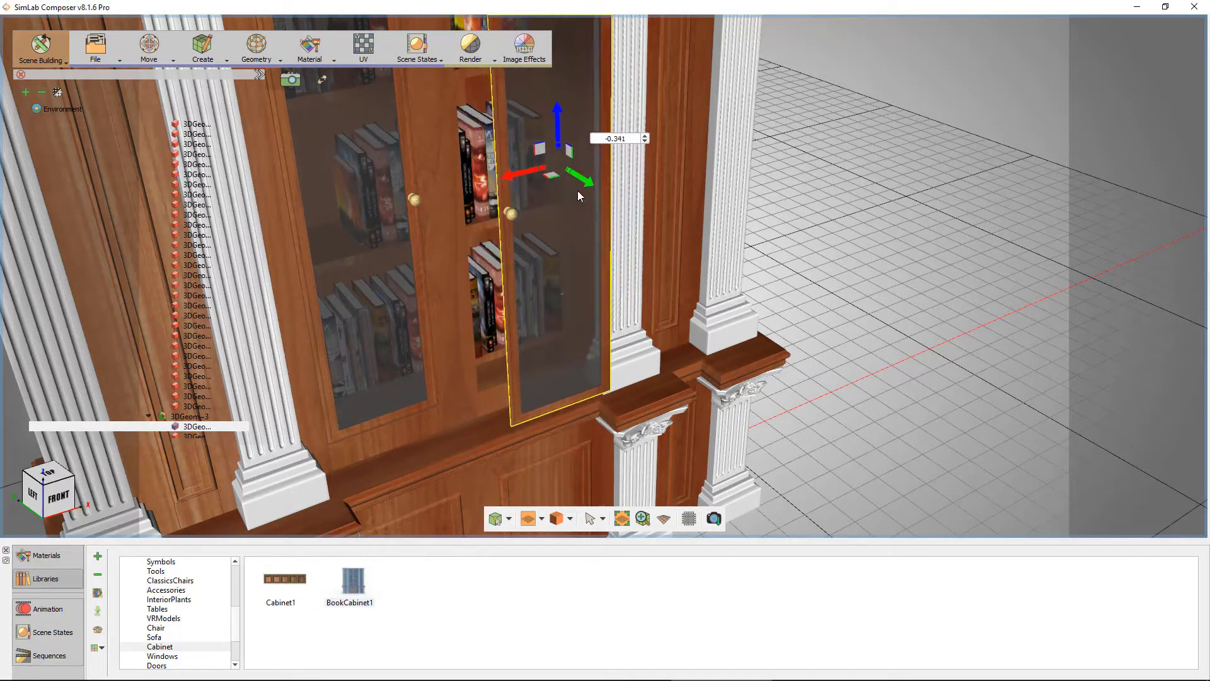
{"action": "key", "text": "ctrl+z"}
- Add a parent group above the door and rename it Door1
{"action": "right_click", "coordinate": [200, 433]}
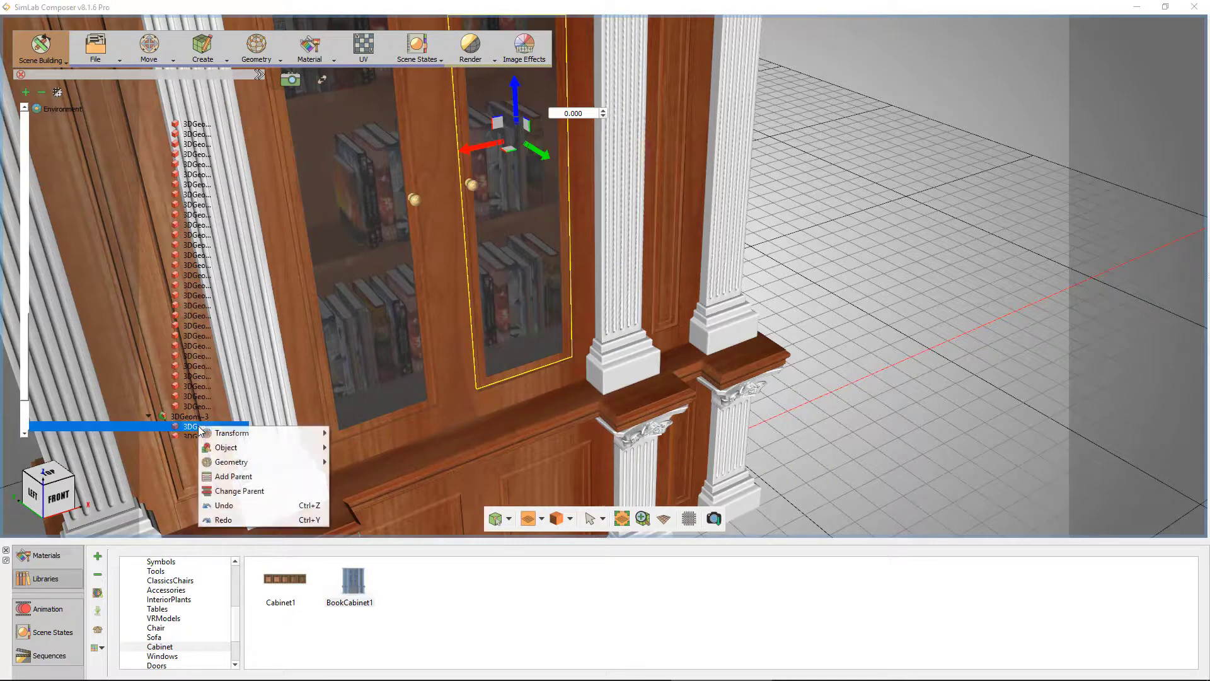
{"action": "left_click", "coordinate": [262, 472]}
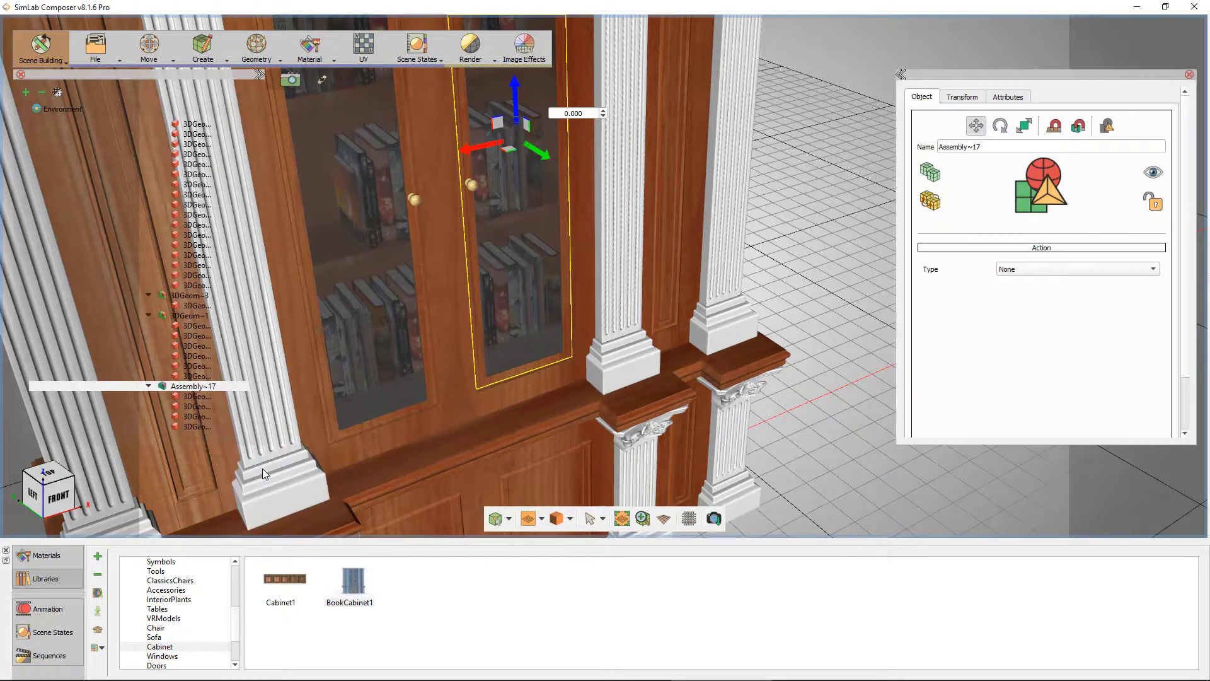
{"action": "double_click", "coordinate": [964, 146]}
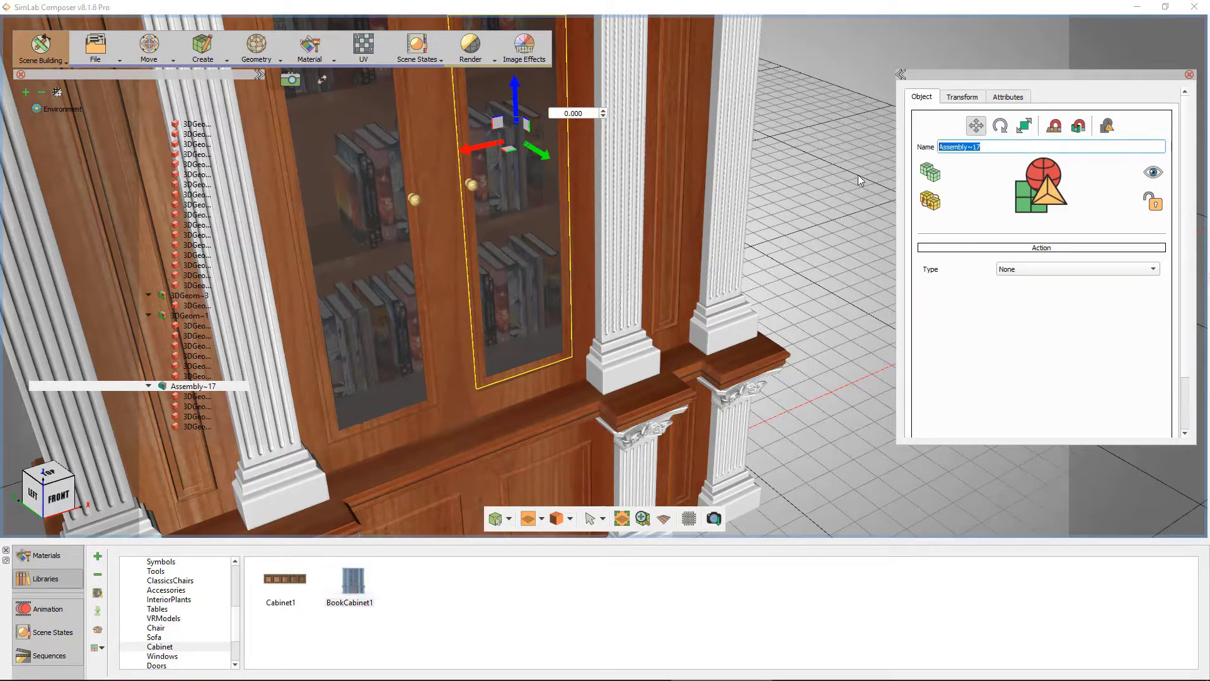
{"action": "type", "text": "Door1"}
{"action": "key", "text": "Return"}
- Move Door1's pivot along X onto the door's outer vertical edge
{"action": "left_click", "coordinate": [536, 154]}
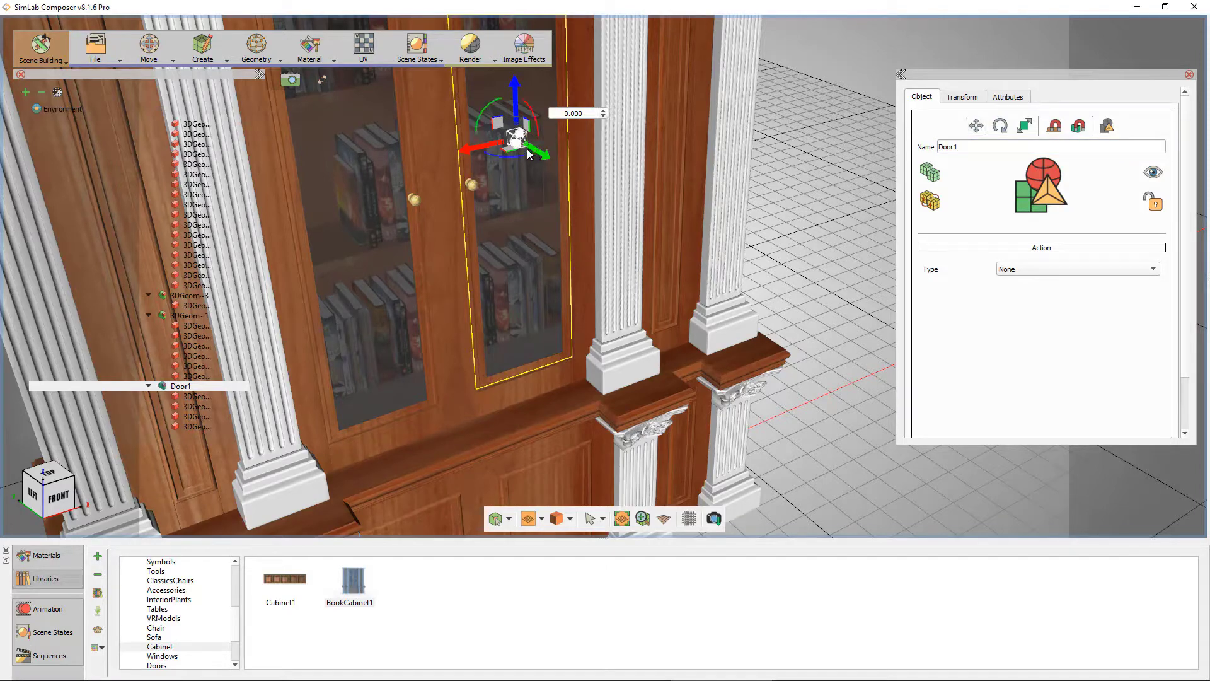
{"action": "scroll", "coordinate": [480, 148], "scroll_direction": "up", "scroll_amount": 3}
{"action": "scroll", "coordinate": [612, 108], "scroll_direction": "up", "scroll_amount": 3}
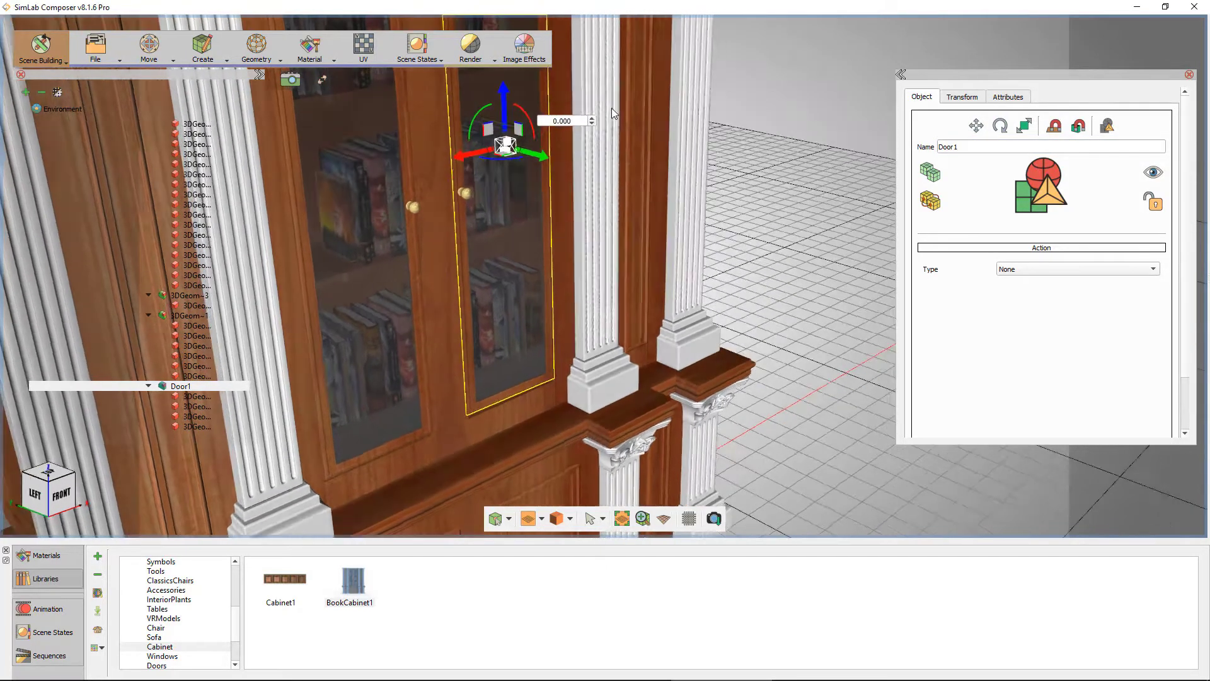
{"action": "scroll", "coordinate": [491, 169], "scroll_direction": "up", "scroll_amount": 2}
{"action": "scroll", "coordinate": [398, 218], "scroll_direction": "up", "scroll_amount": 2}
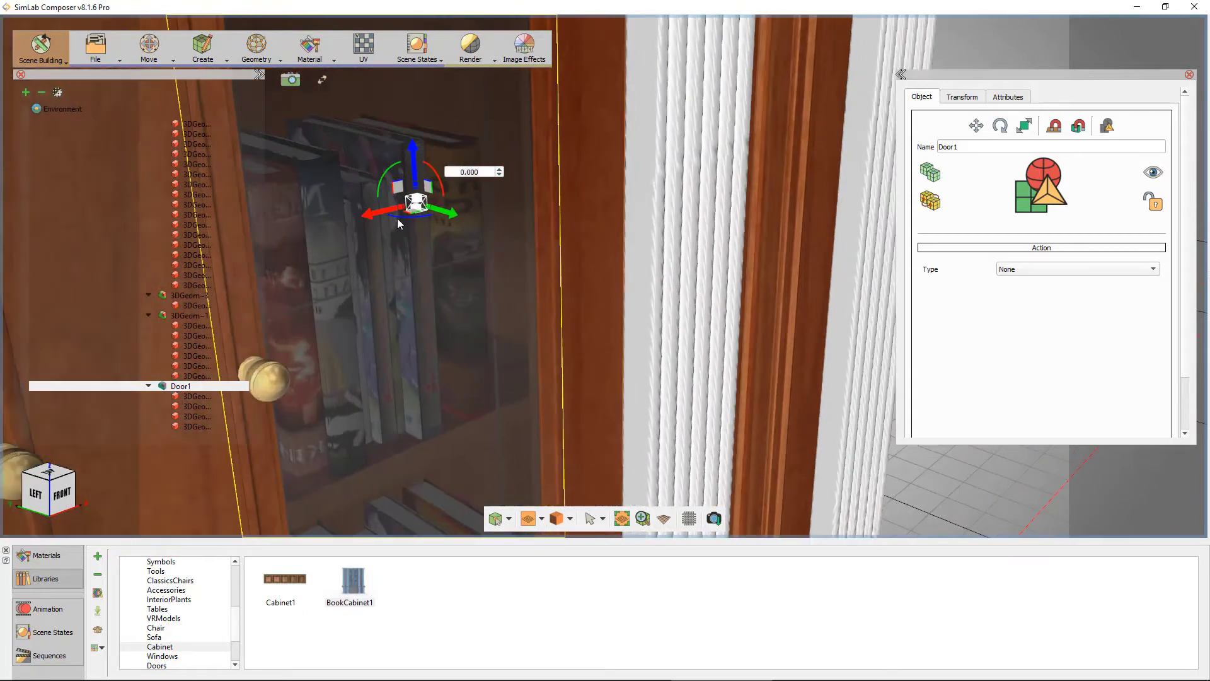
{"action": "left_click_drag", "start_coordinate": [373, 220], "coordinate": [530, 187]}
{"action": "key", "text": "KP_1"}
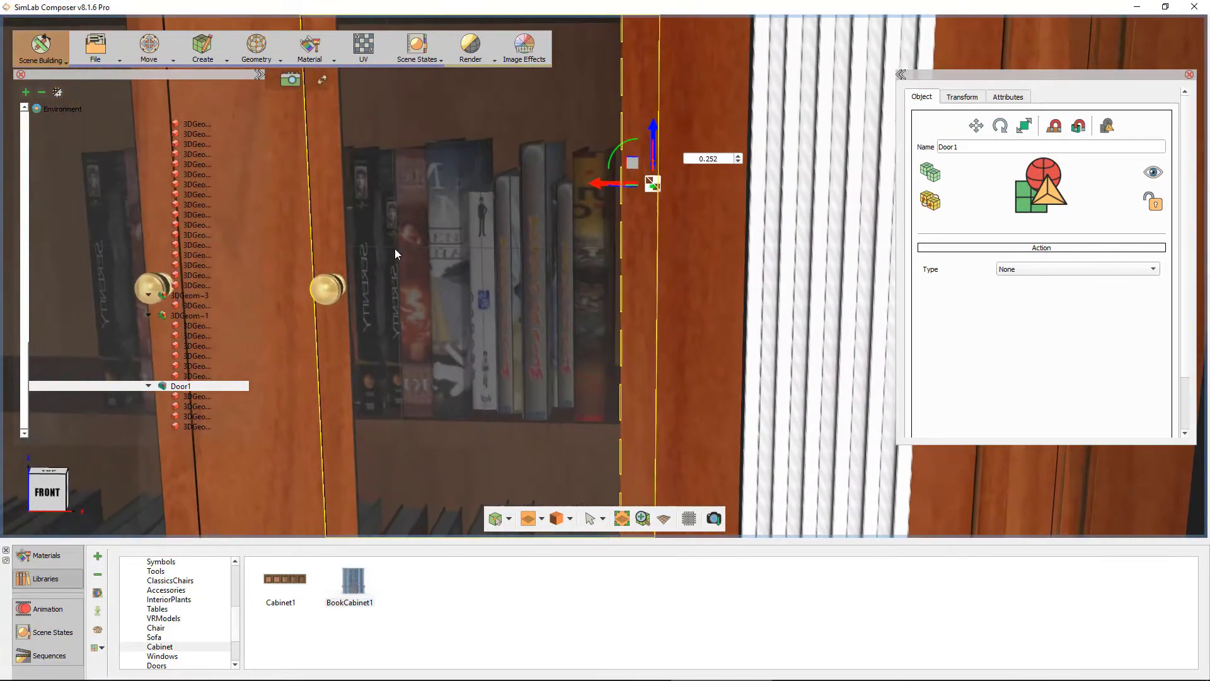
{"action": "middle_click_drag", "start_coordinate": [394, 248], "coordinate": [591, 258]}
{"action": "left_click_drag", "start_coordinate": [601, 184], "coordinate": [613, 186]}
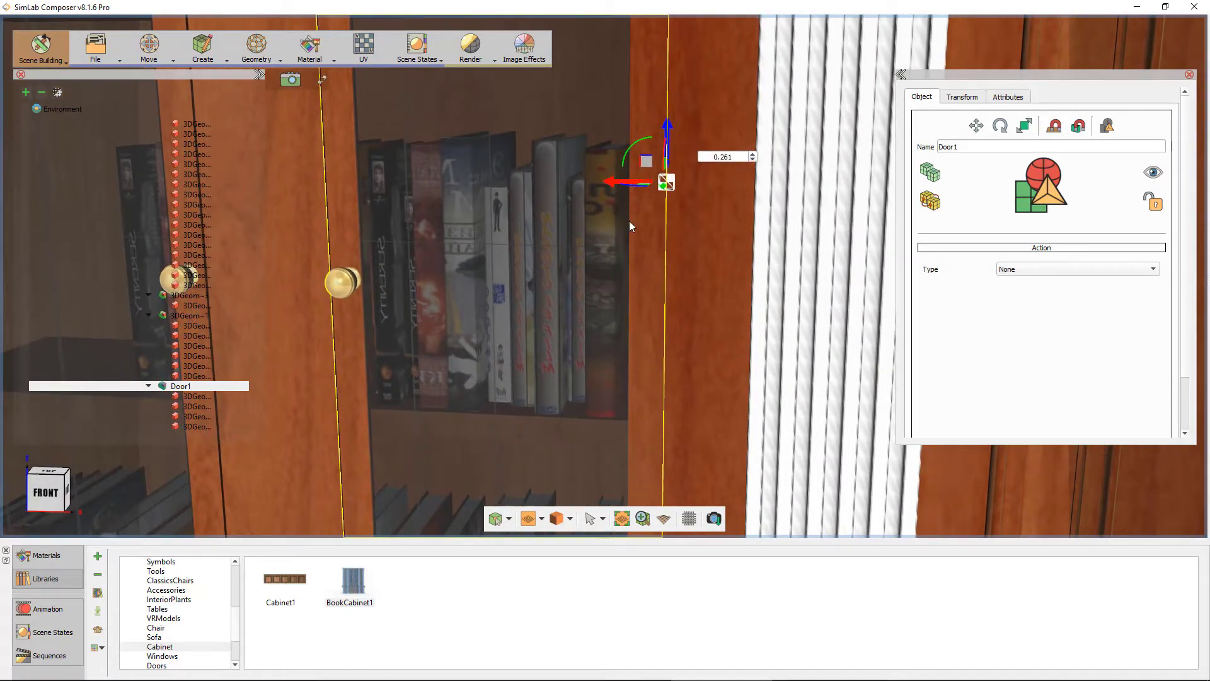
{"action": "scroll", "coordinate": [629, 221], "scroll_direction": "down", "scroll_amount": 2}
- Rotate Door1 to swing it open on its hinge and back closed
{"action": "key", "text": "r"}
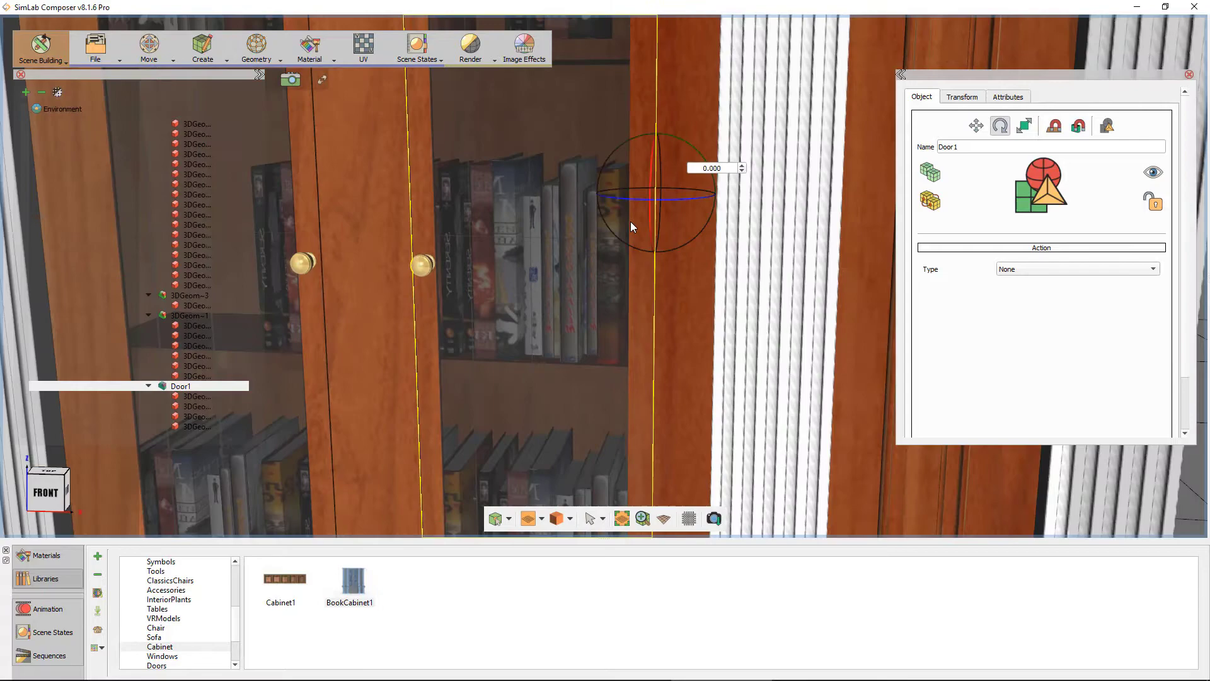
{"action": "scroll", "coordinate": [631, 221], "scroll_direction": "down", "scroll_amount": 2}
{"action": "scroll", "coordinate": [551, 246], "scroll_direction": "down", "scroll_amount": 2}
{"action": "scroll", "coordinate": [513, 274], "scroll_direction": "down", "scroll_amount": 2}
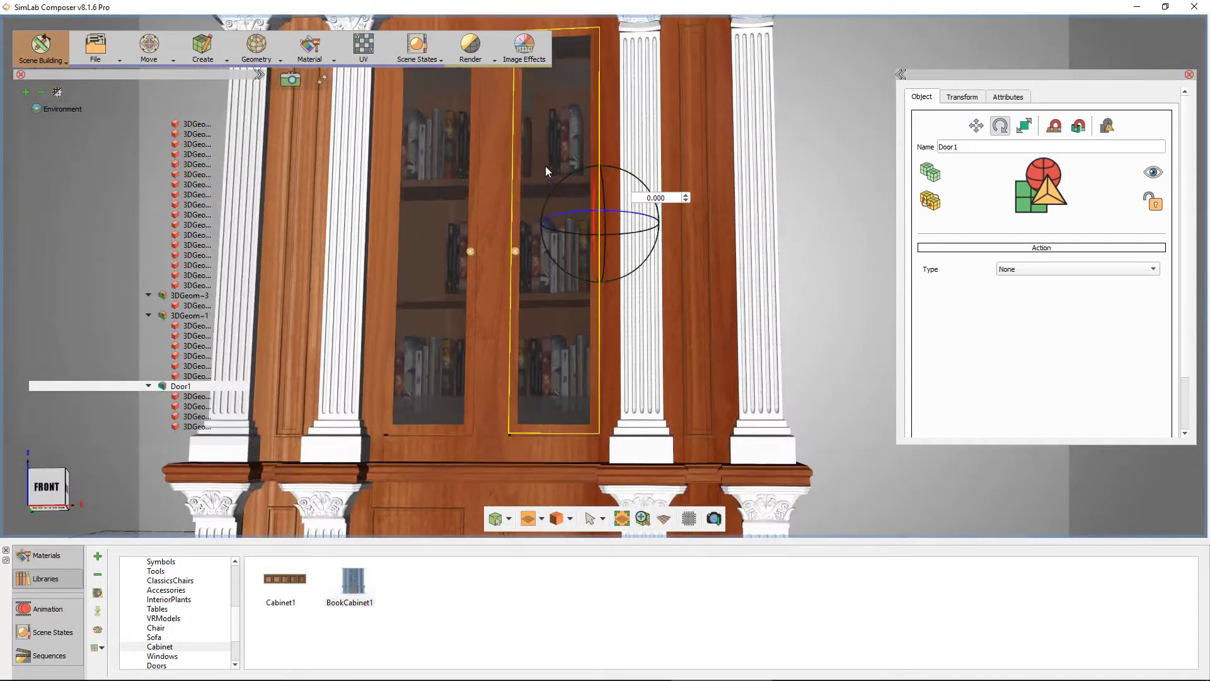
{"action": "middle_click_drag", "start_coordinate": [576, 25], "coordinate": [576, 255]}
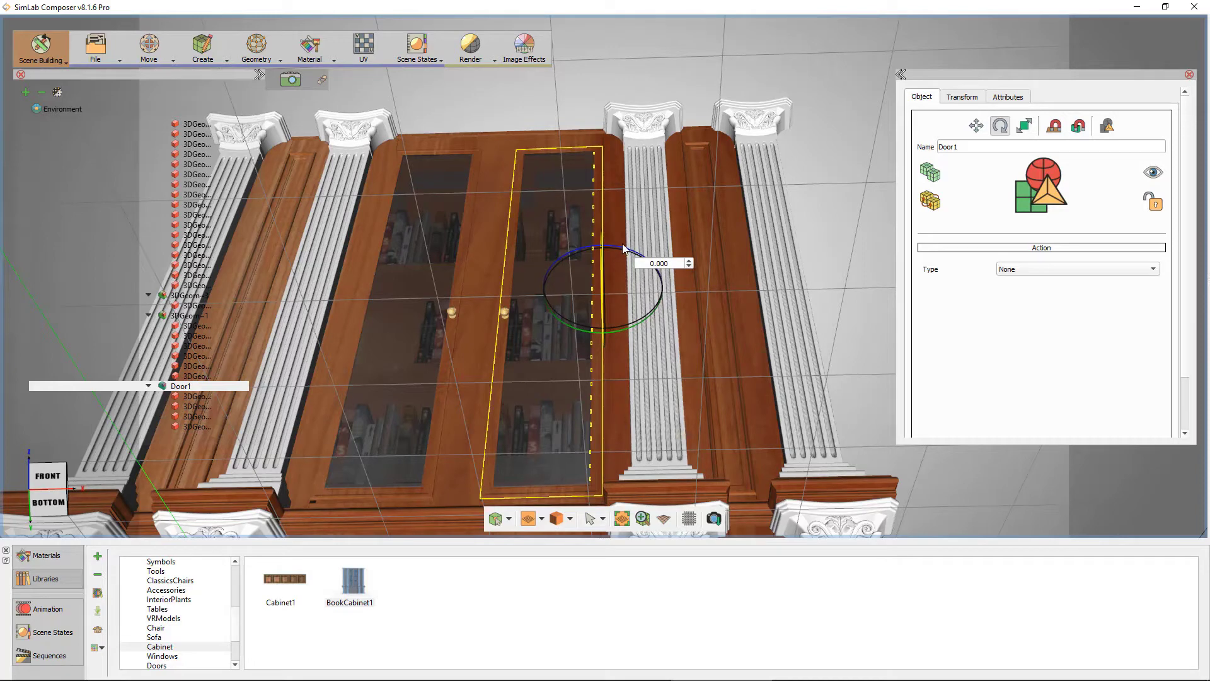
{"action": "mouse_move", "coordinate": [624, 249]}
{"action": "left_mouse_down"}
{"action": "mouse_move", "coordinate": [709, 269]}
{"action": "mouse_move", "coordinate": [653, 255]}
{"action": "left_mouse_up"}
{"action": "middle_click_drag", "start_coordinate": [483, 228], "coordinate": [477, 387]}
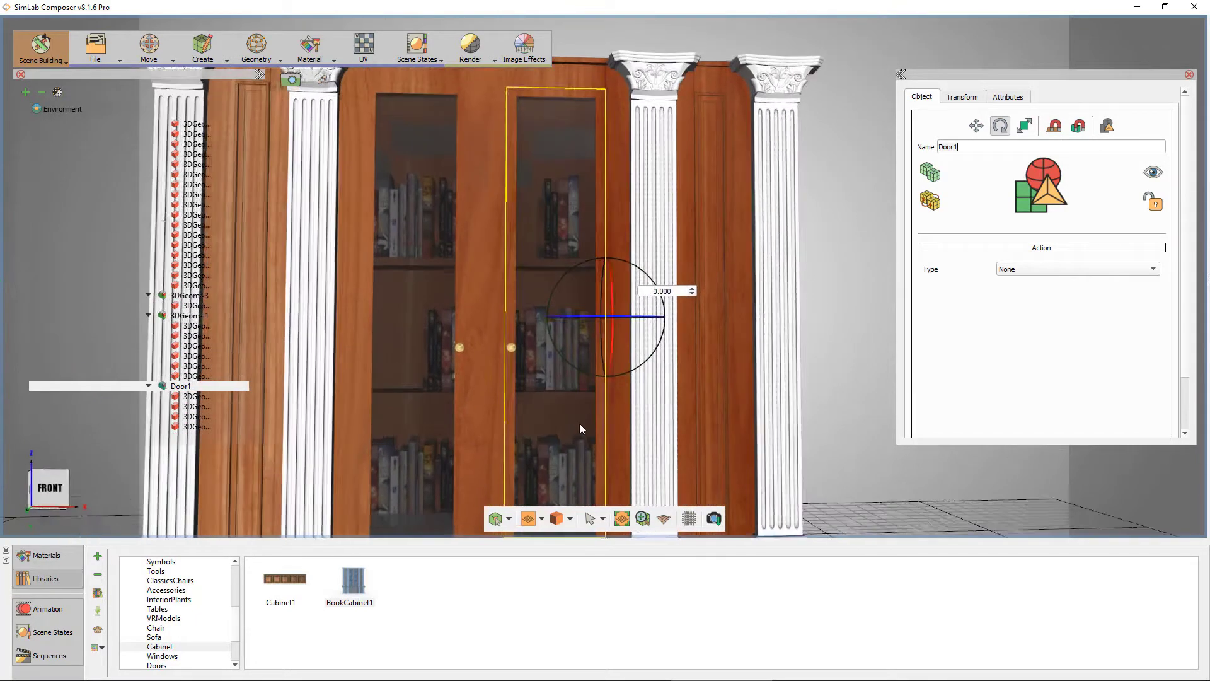
- Inspect the second knob and select the second glass door
{"action": "left_click", "coordinate": [460, 350]}
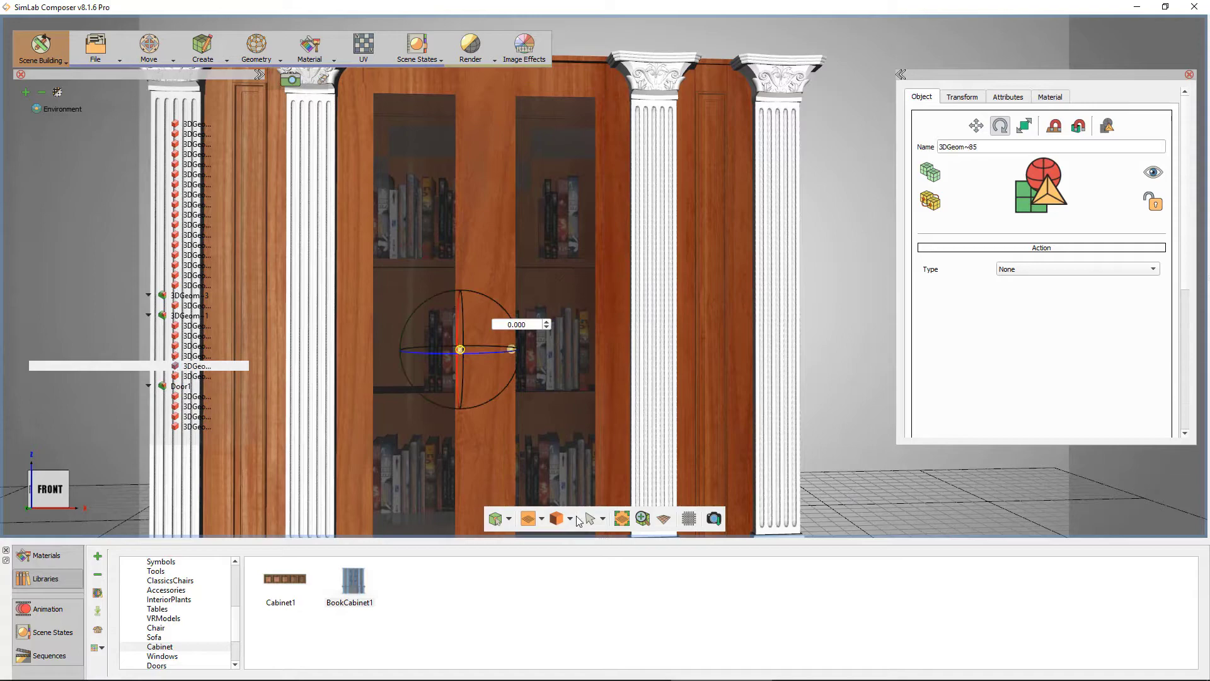
{"action": "left_click", "coordinate": [621, 518]}
{"action": "middle_click_drag", "start_coordinate": [489, 302], "coordinate": [748, 197]}
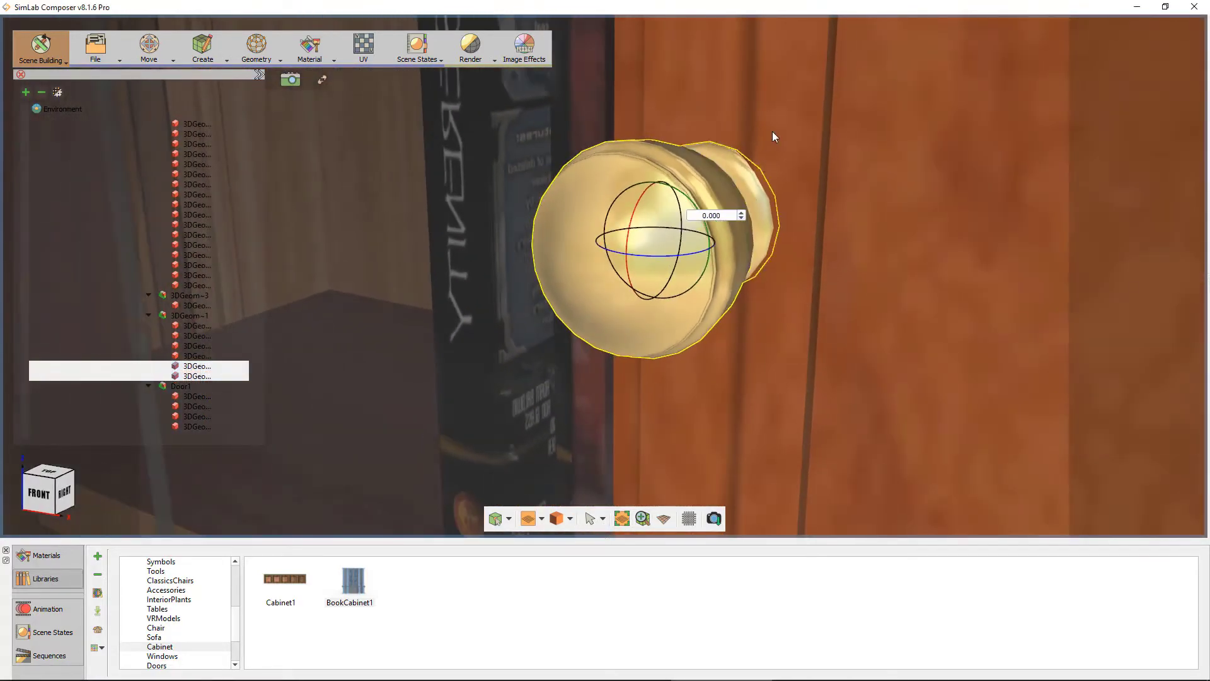
{"action": "left_click", "coordinate": [771, 132]}
{"action": "scroll", "coordinate": [756, 136], "scroll_direction": "down", "scroll_amount": 5}
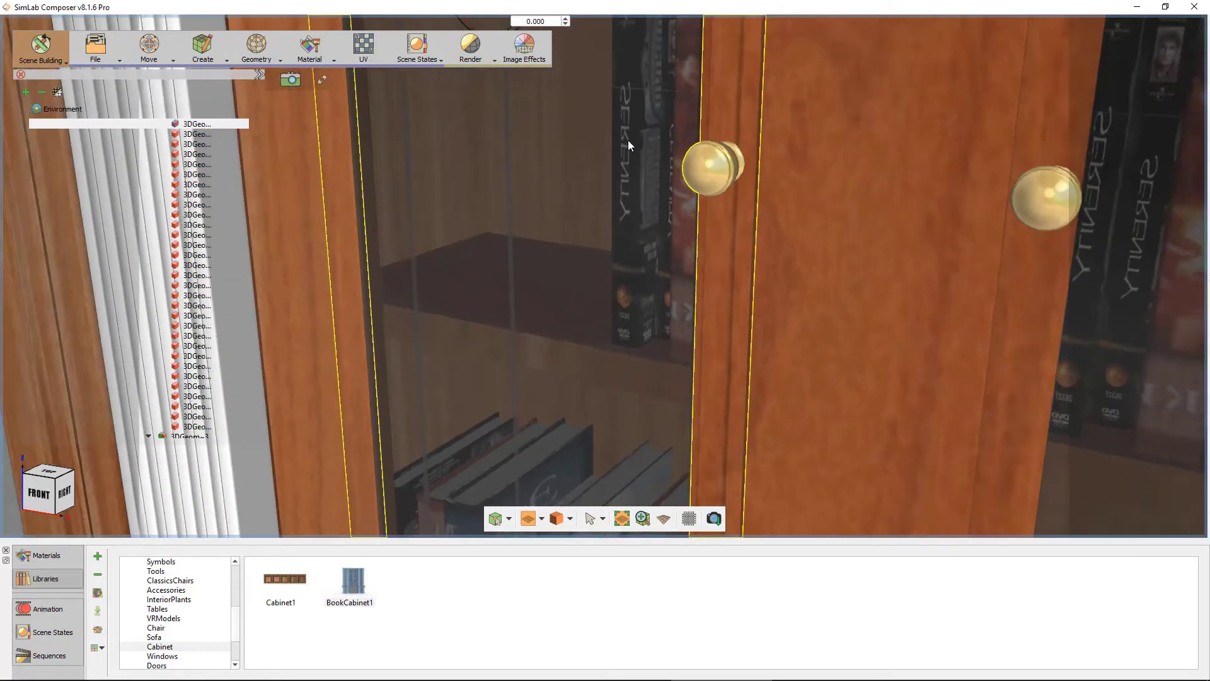
- Add a parent group above the second door and name it Door2
{"action": "mouse_move", "coordinate": [189, 397]}
{"action": "right_click", "coordinate": [219, 430]}
{"action": "mouse_move", "coordinate": [253, 475]}
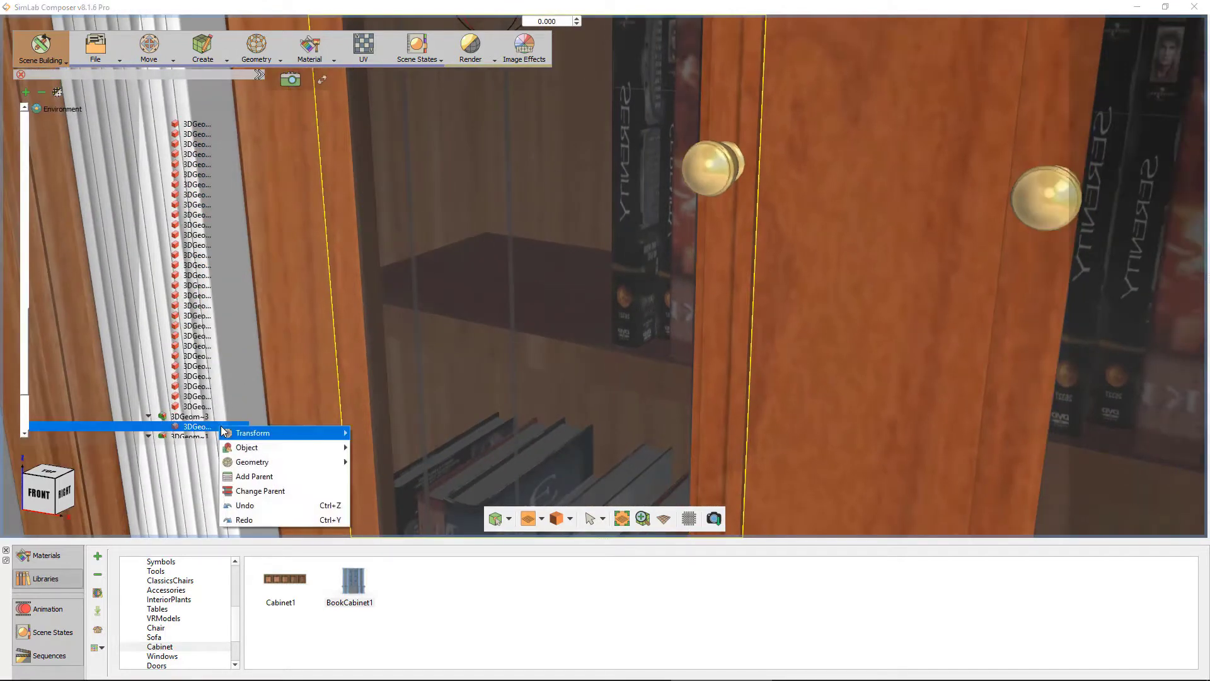
{"action": "left_click", "coordinate": [255, 475]}
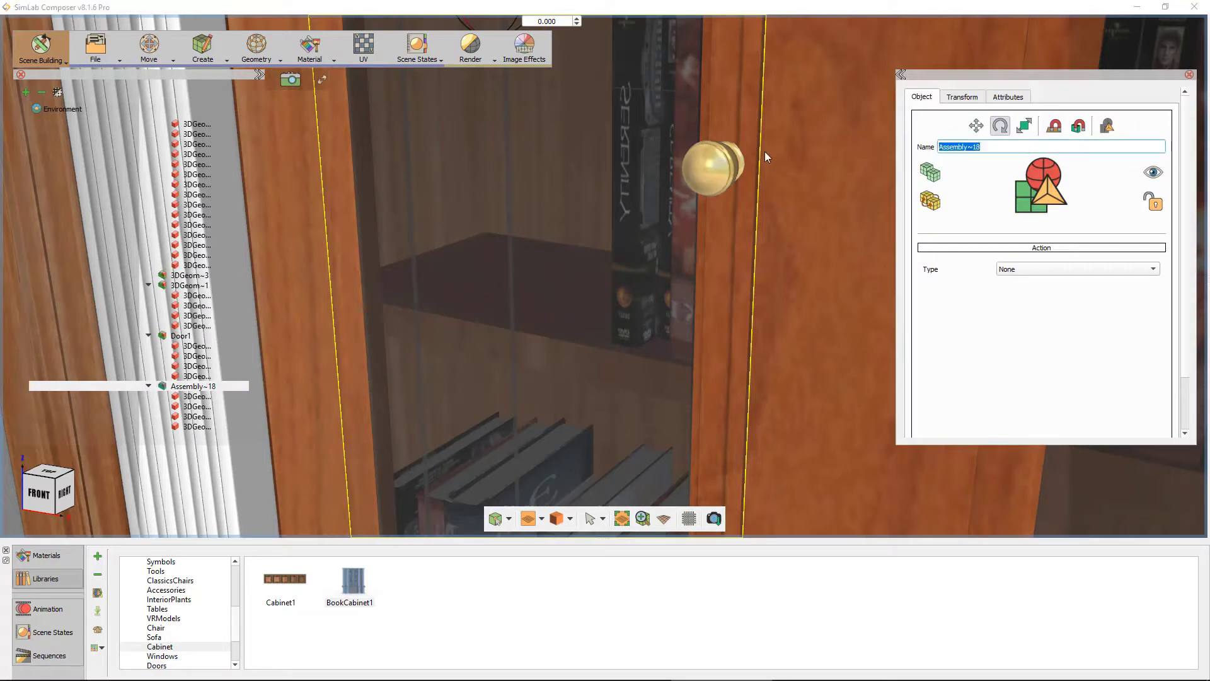
{"action": "type", "text": "Door"}
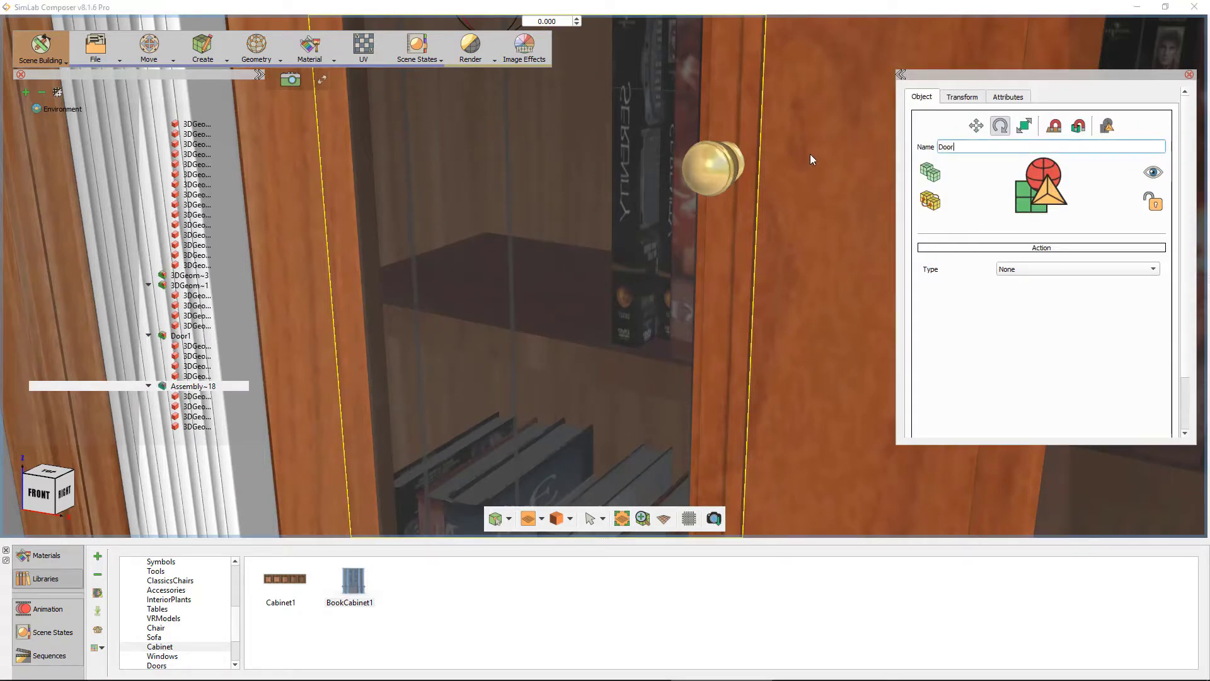
{"action": "type", "text": "2"}
{"action": "key", "text": "Return"}
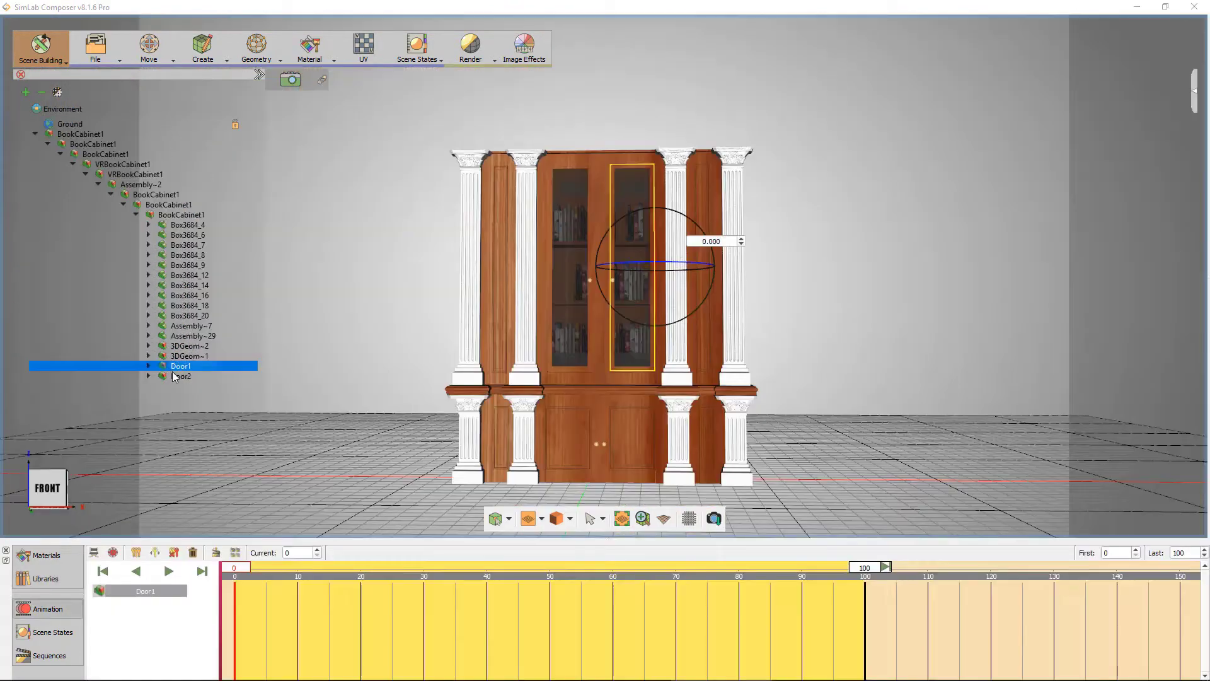
- Keyframe Door1 rotated open 130 degrees at frame 30
{"action": "key", "text": "e"}
{"action": "left_click_drag", "start_coordinate": [236, 570], "coordinate": [424, 568]}
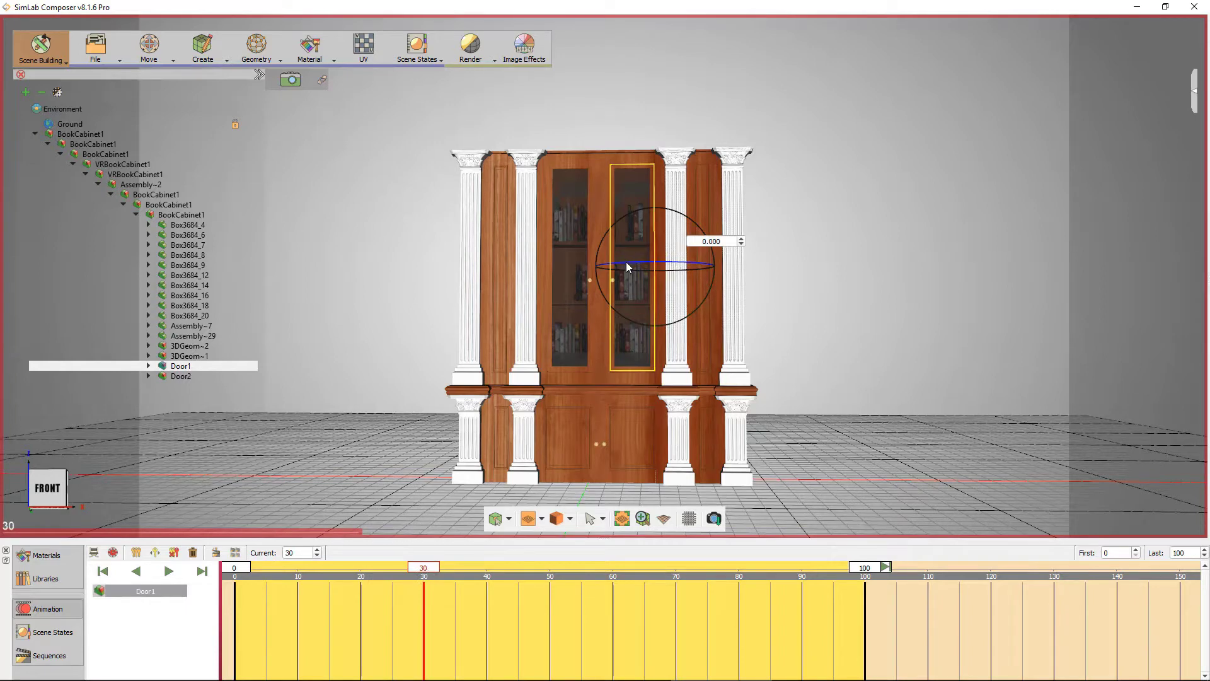
{"action": "left_click_drag", "start_coordinate": [627, 268], "coordinate": [725, 256]}
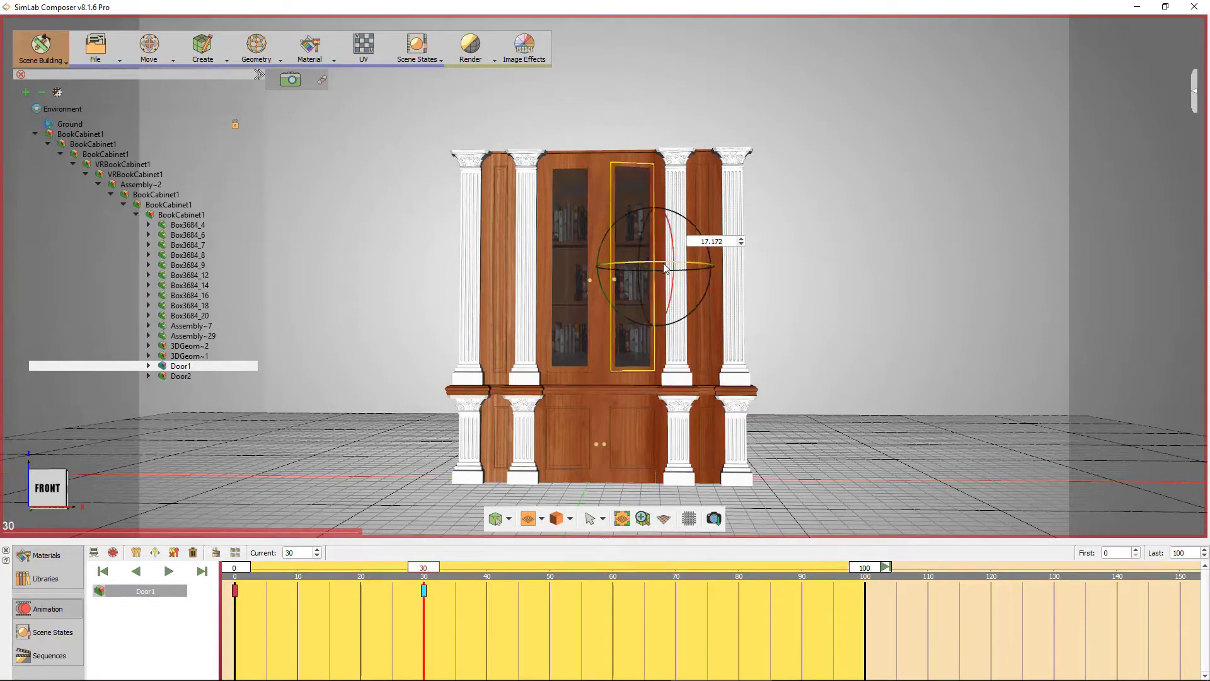
{"action": "double_click", "coordinate": [728, 240]}
{"action": "type", "text": "130"}
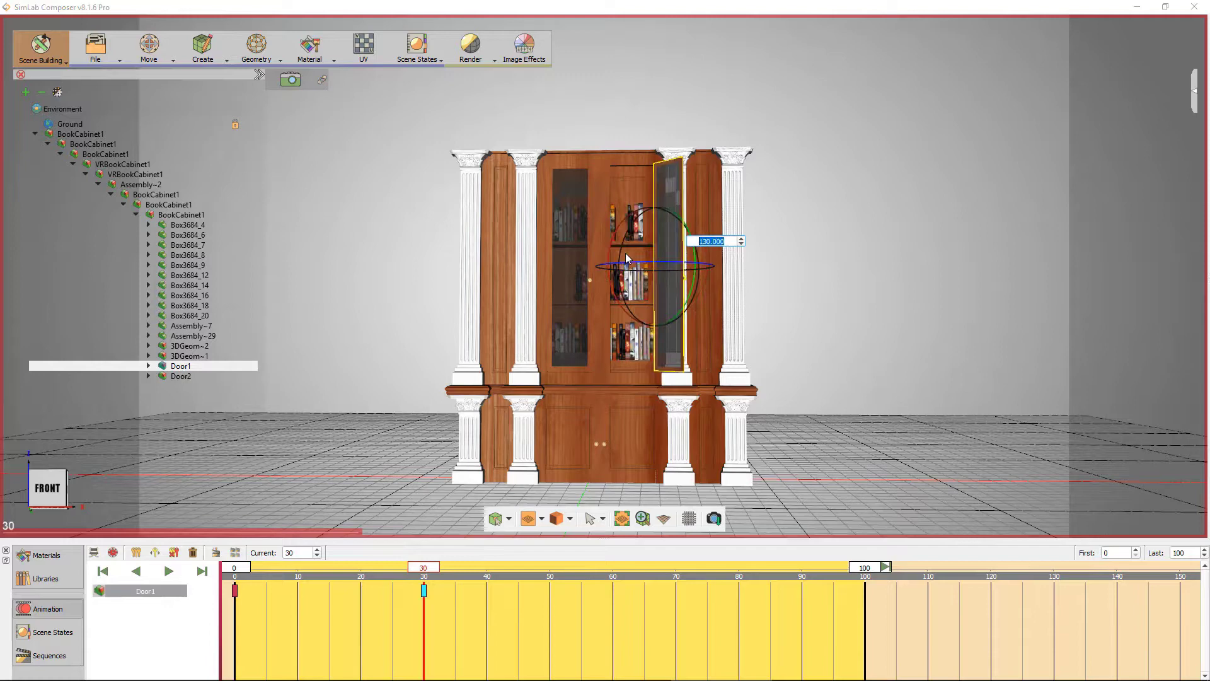
{"action": "key", "text": "Return"}
- Scrub back to frame 0 to preview and select both Door1 keyframes
{"action": "left_click_drag", "start_coordinate": [424, 568], "coordinate": [235, 567]}
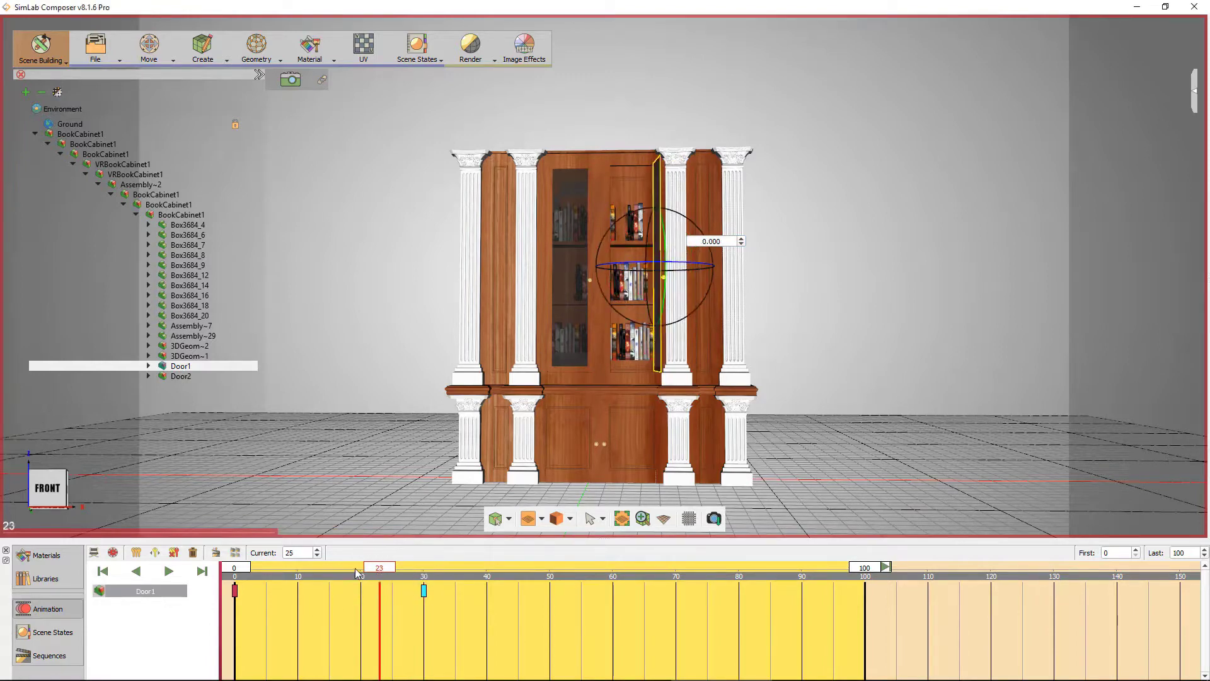
{"action": "left_click_drag", "start_coordinate": [390, 608], "coordinate": [233, 582]}
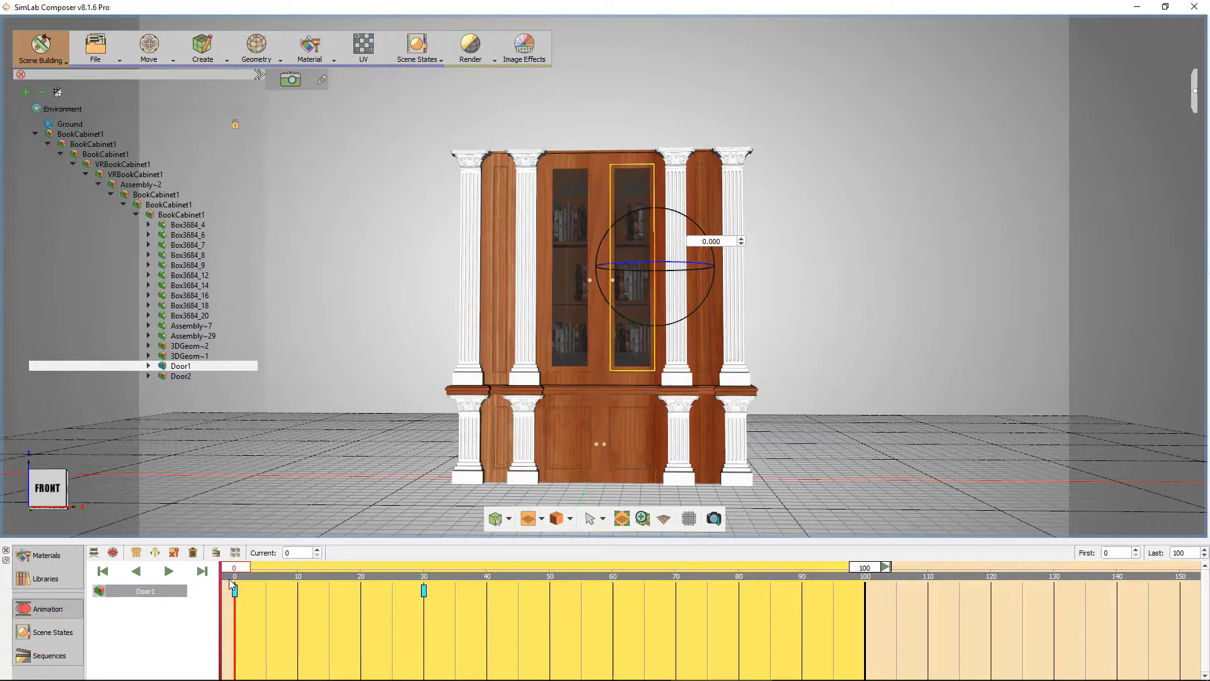
- Create the Door1 sequence with a reverse copy, then select Door2
{"action": "left_click", "coordinate": [216, 554]}
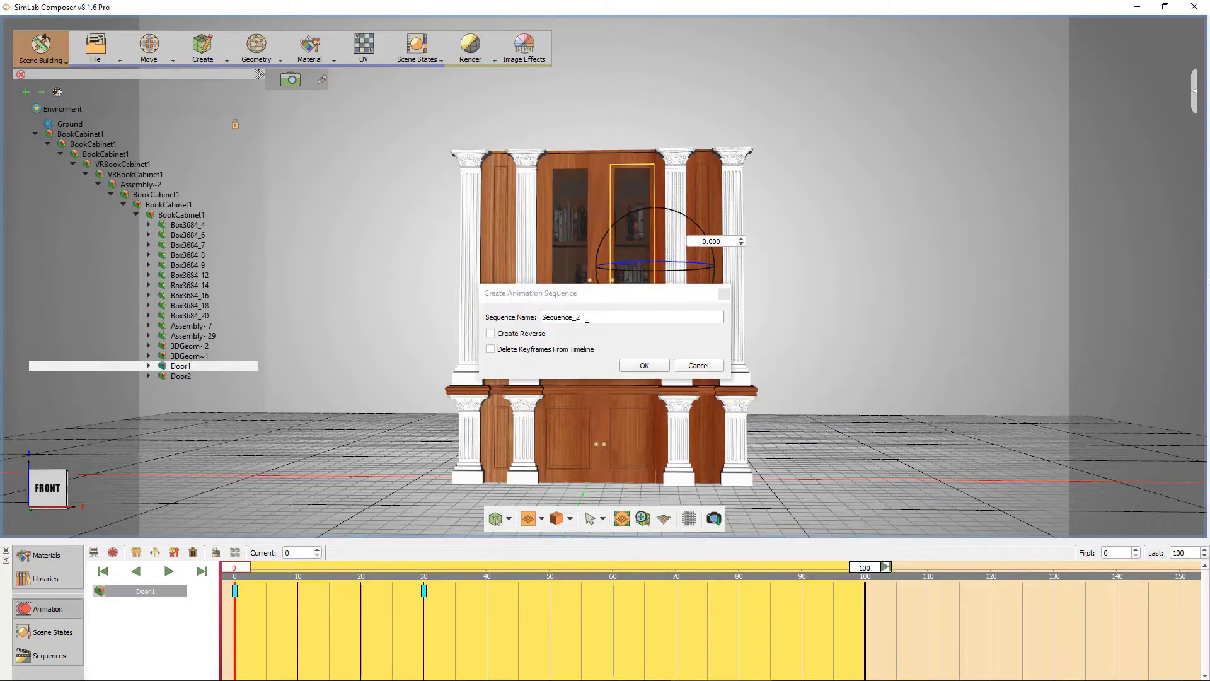
{"action": "type", "text": "D"}
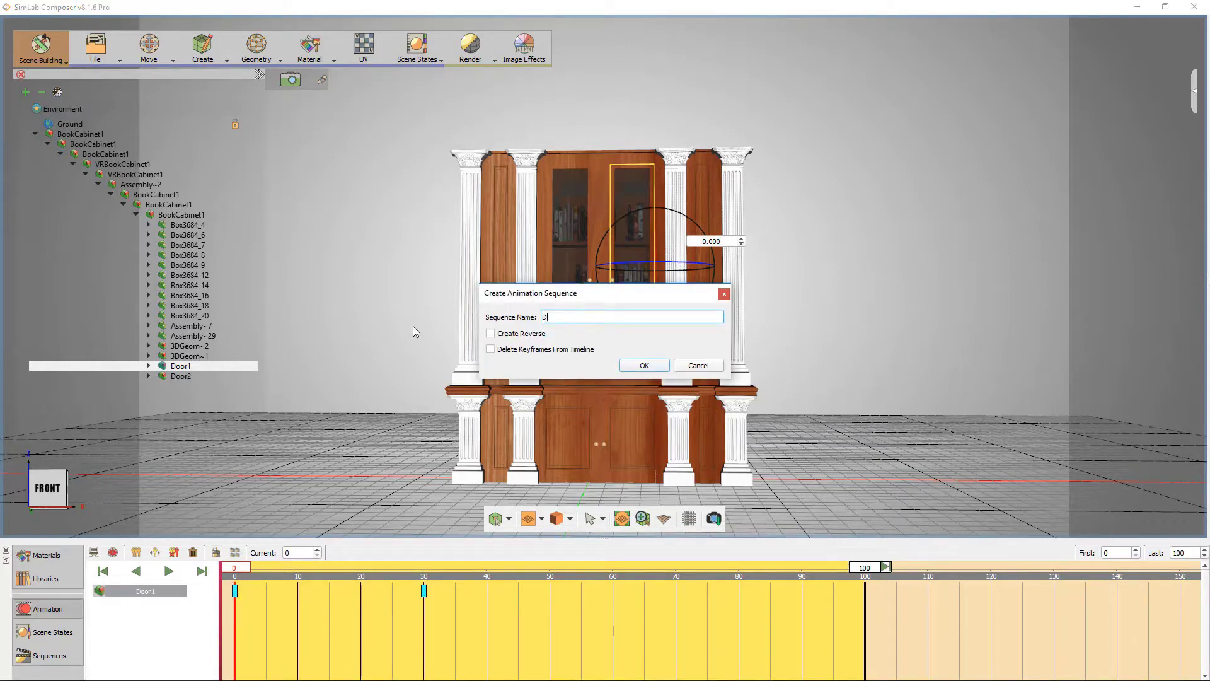
{"action": "type", "text": "oor1"}
{"action": "left_click", "coordinate": [490, 333]}
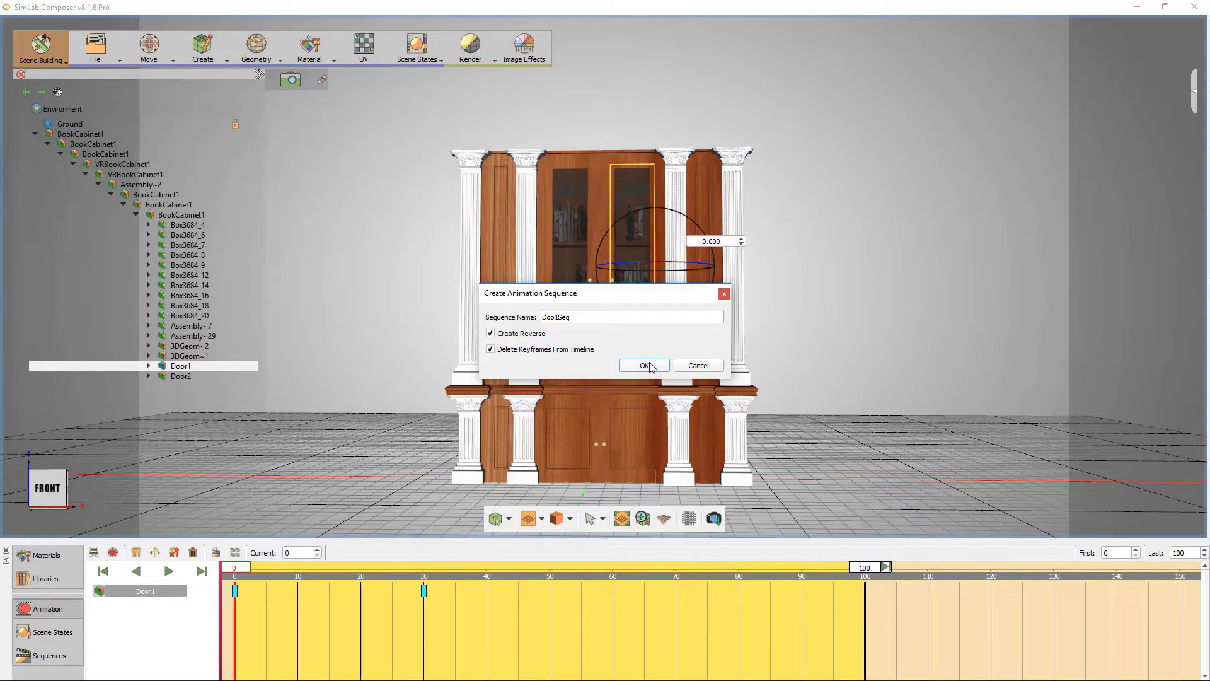
{"action": "left_click", "coordinate": [646, 365]}
{"action": "left_click", "coordinate": [176, 377]}
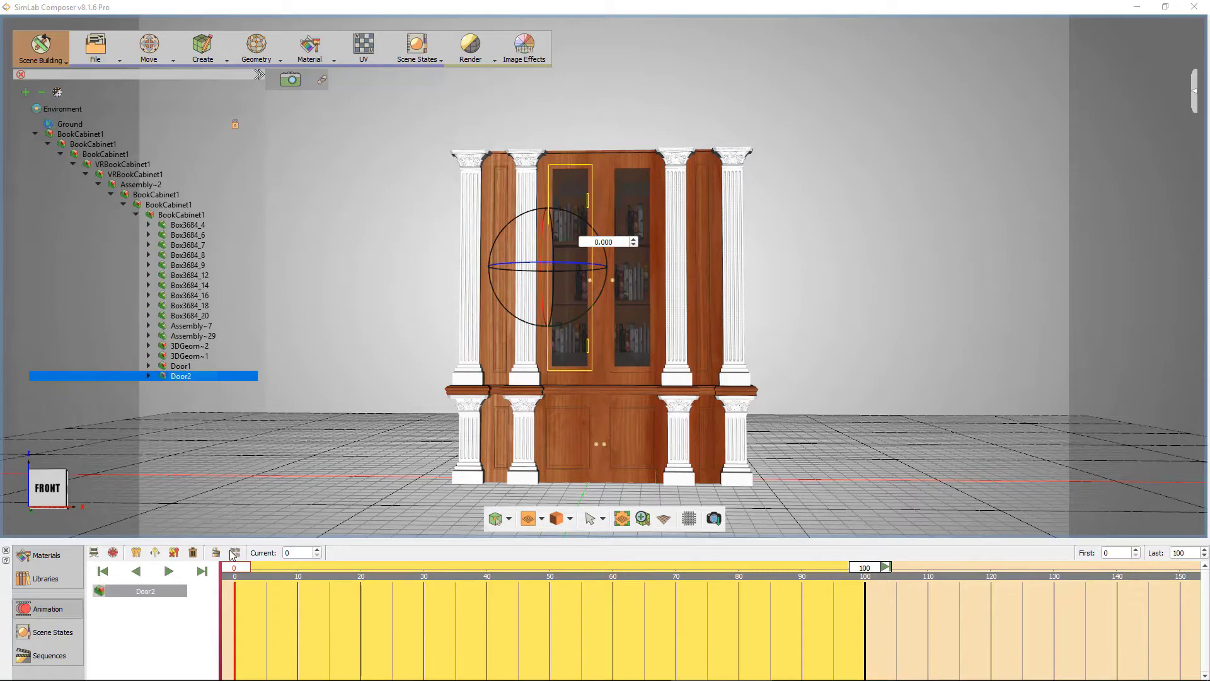
- Keyframe Door2 rotated open -130 degrees at frame 30
{"action": "left_click_drag", "start_coordinate": [235, 567], "coordinate": [422, 581]}
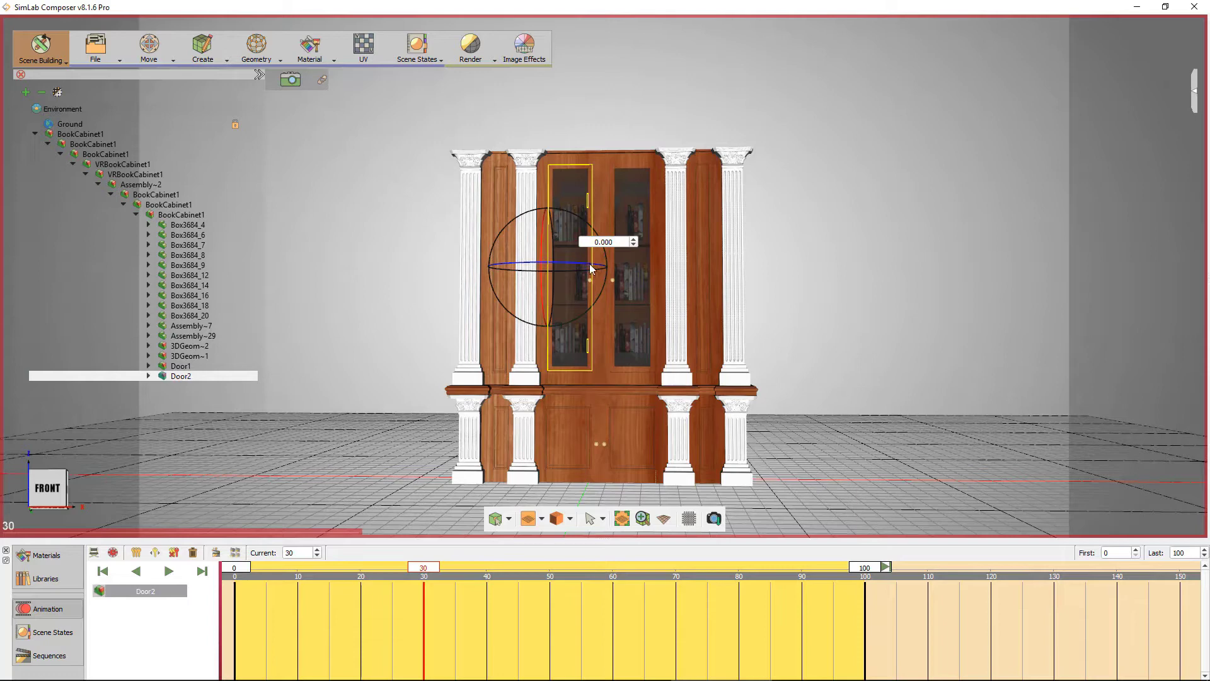
{"action": "mouse_move", "coordinate": [590, 268]}
{"action": "left_mouse_down"}
{"action": "mouse_move", "coordinate": [519, 268]}
{"action": "mouse_move", "coordinate": [501, 235]}
{"action": "left_mouse_up"}
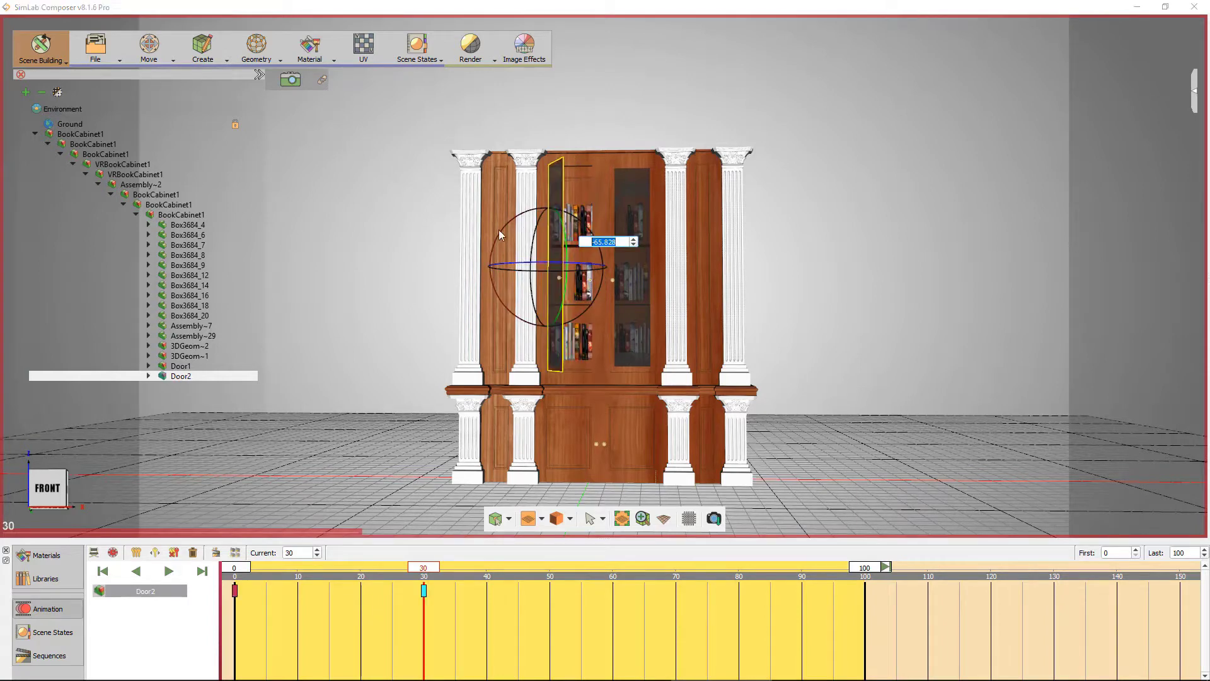
{"action": "key", "text": "BackSpace"}
{"action": "type", "text": "-130.000"}
{"action": "key", "text": "Return"}
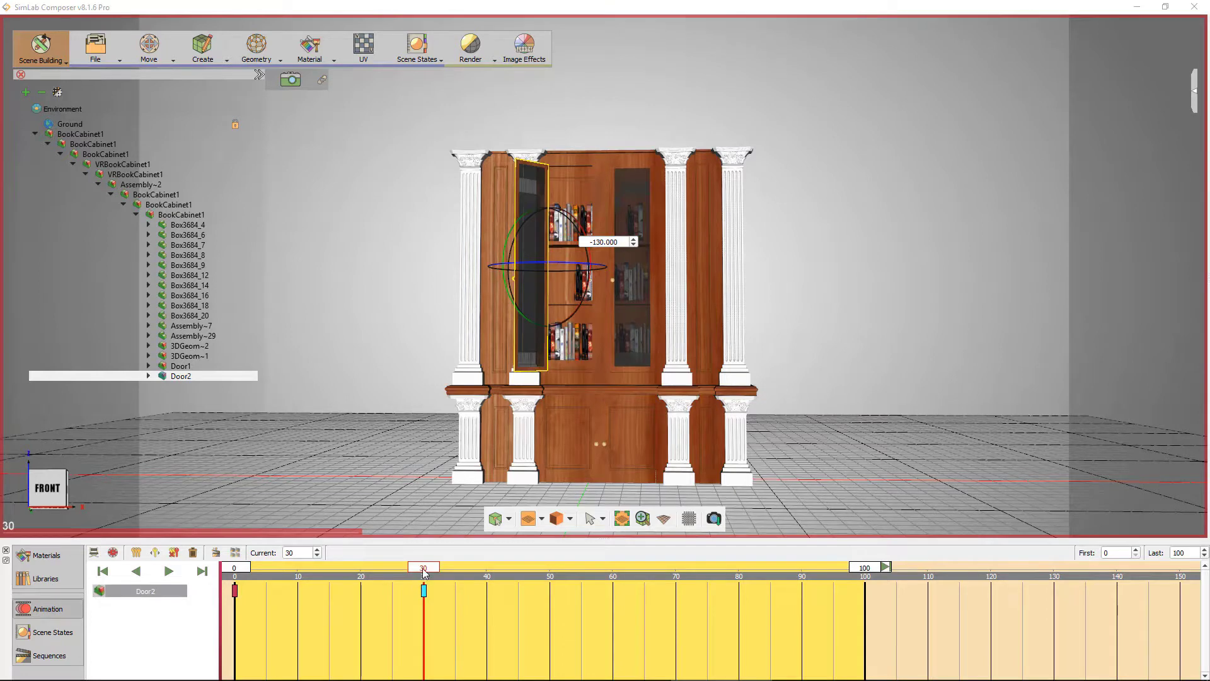
- Scrub the timeline to preview Door2 closing and opening, selecting its keyframes
{"action": "mouse_move", "coordinate": [423, 568]}
{"action": "left_mouse_down"}
{"action": "mouse_move", "coordinate": [272, 568]}
{"action": "mouse_move", "coordinate": [428, 568]}
{"action": "left_mouse_up"}
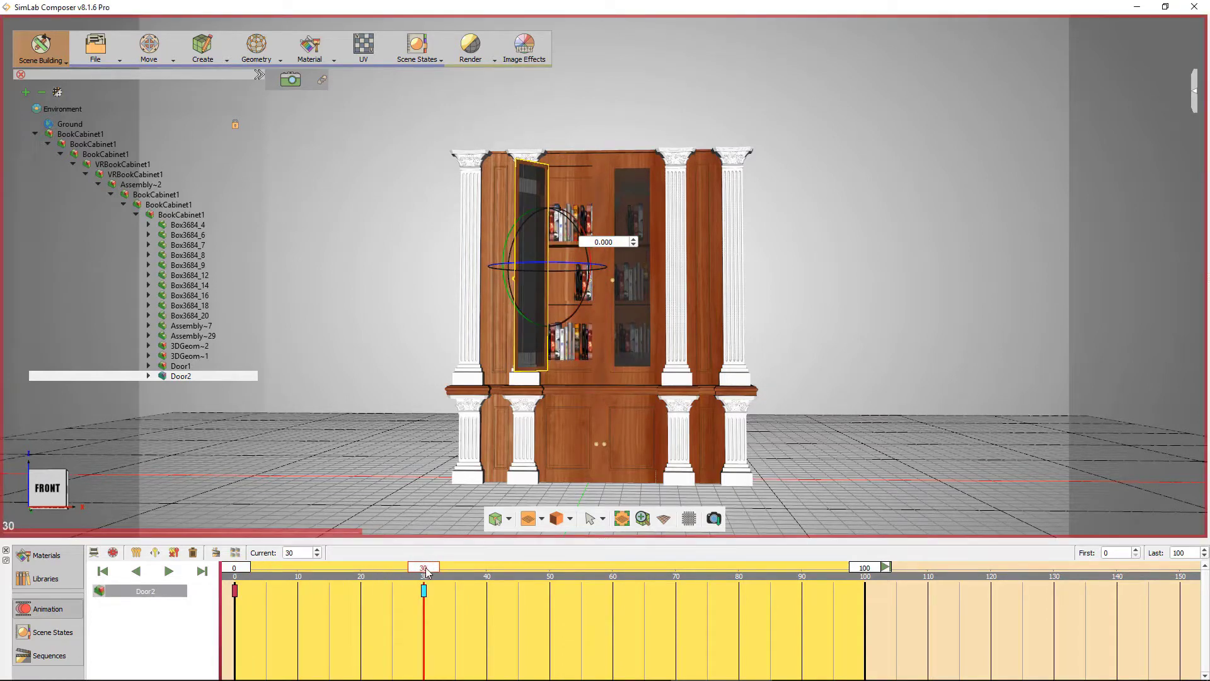
{"action": "left_click_drag", "start_coordinate": [428, 567], "coordinate": [225, 673]}
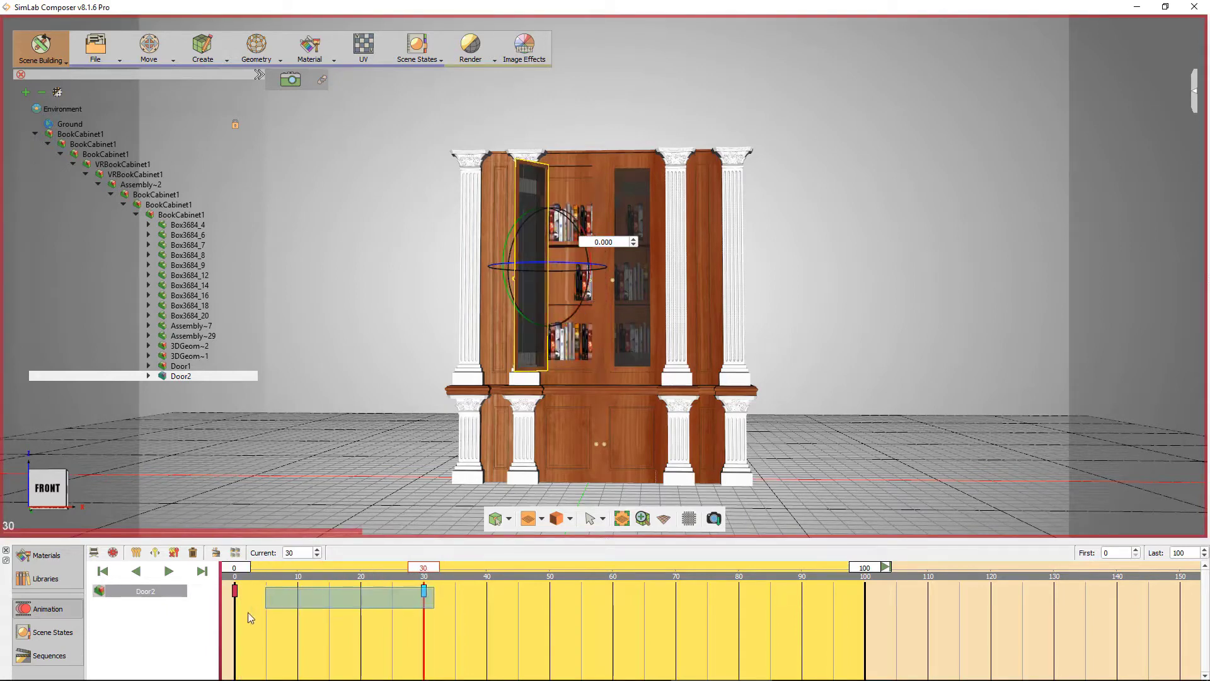
- Create the Door2Seq sequence with Create Reverse and Delete Keyframes From Timeline ticked
{"action": "left_click", "coordinate": [216, 555]}
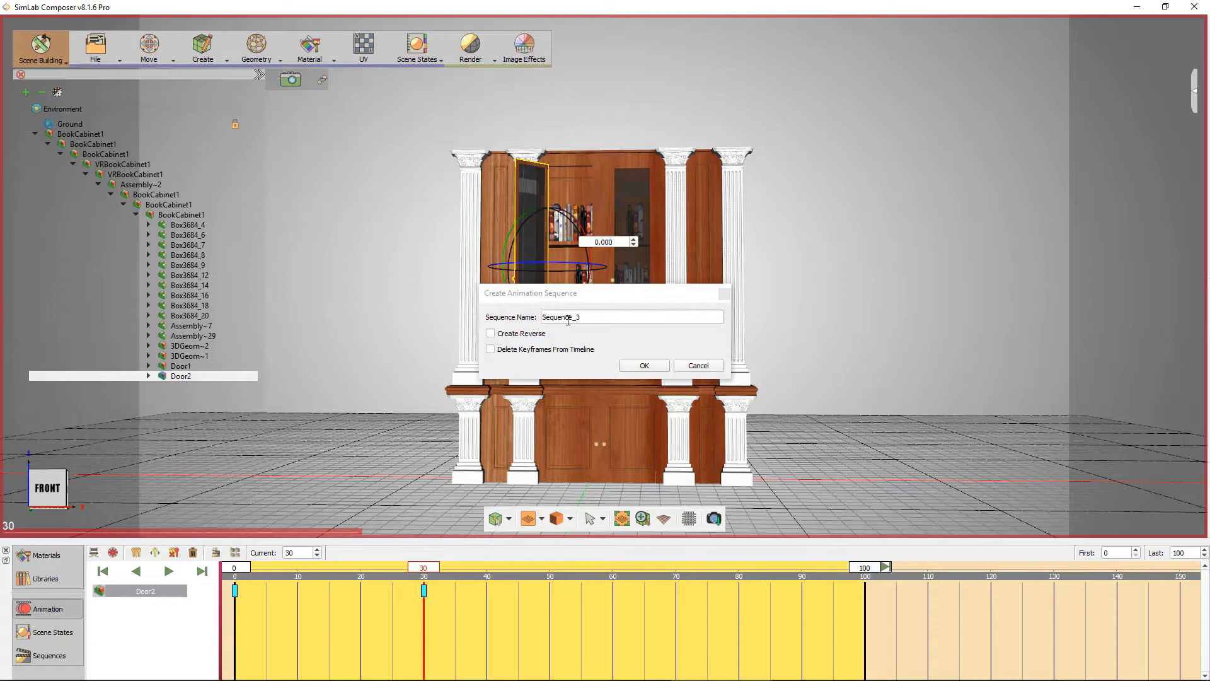
{"action": "type", "text": "Door2S"}
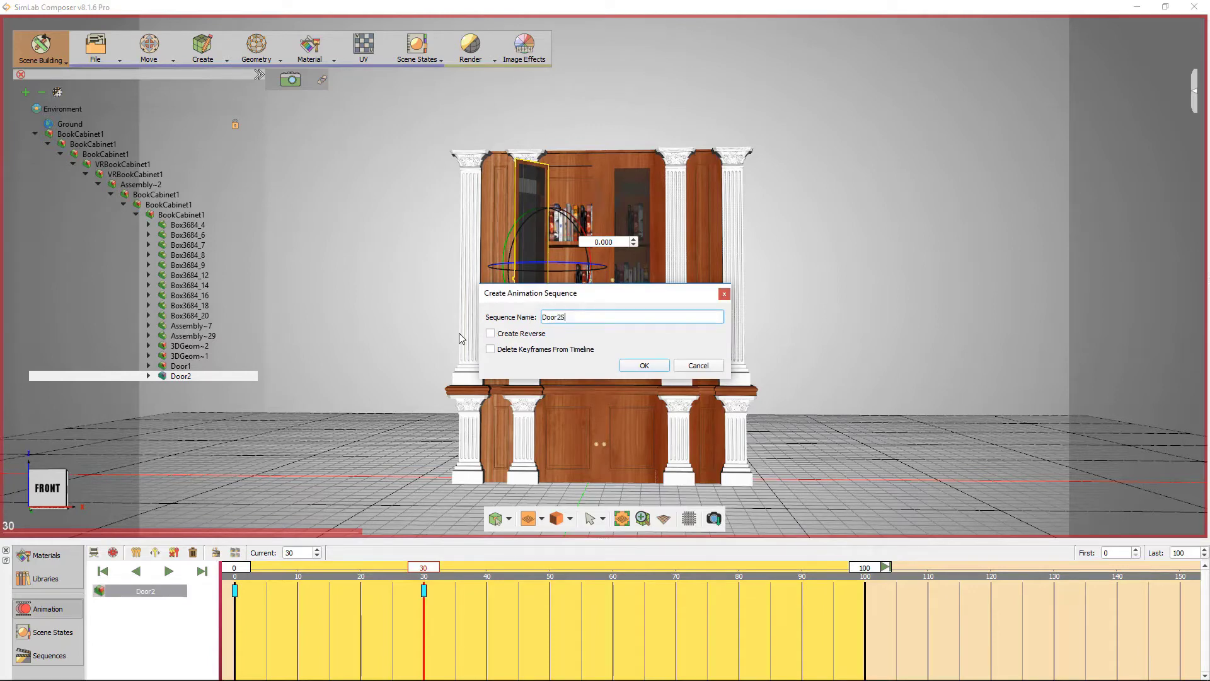
{"action": "type", "text": "eq"}
{"action": "left_click", "coordinate": [490, 334]}
{"action": "left_click", "coordinate": [490, 350]}
{"action": "left_click", "coordinate": [628, 368]}
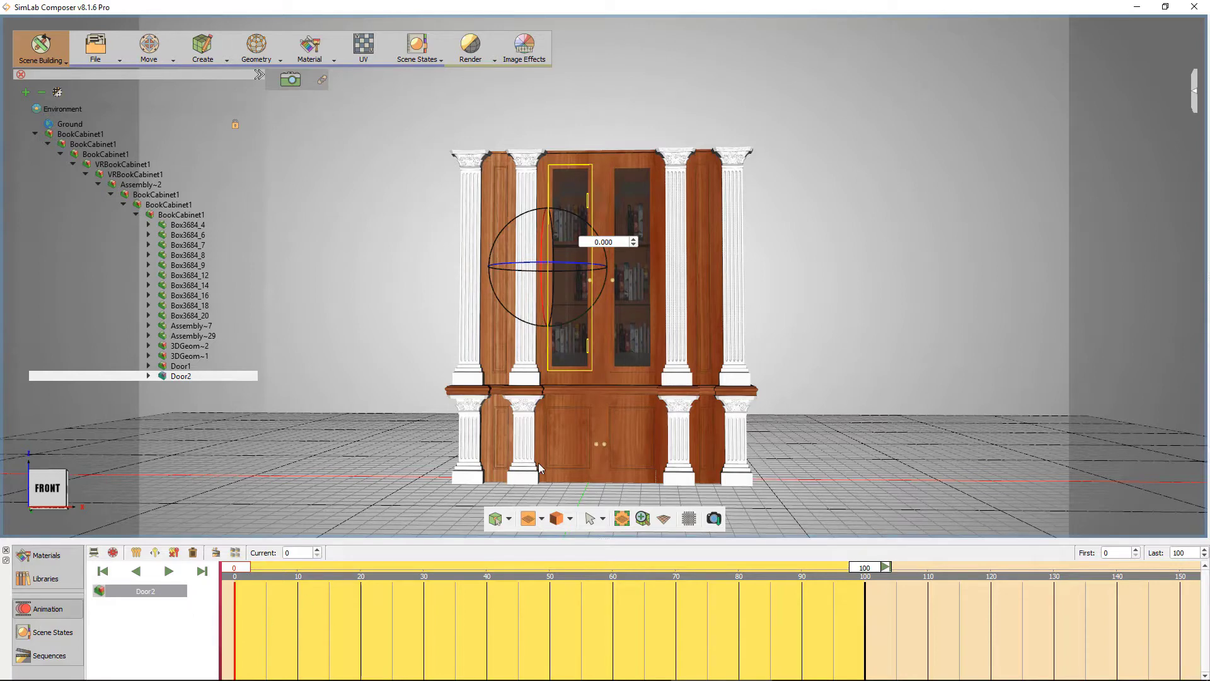
- Set Door1's click Action Type to Multi Actions and open its Actions List
{"action": "left_click", "coordinate": [181, 367]}
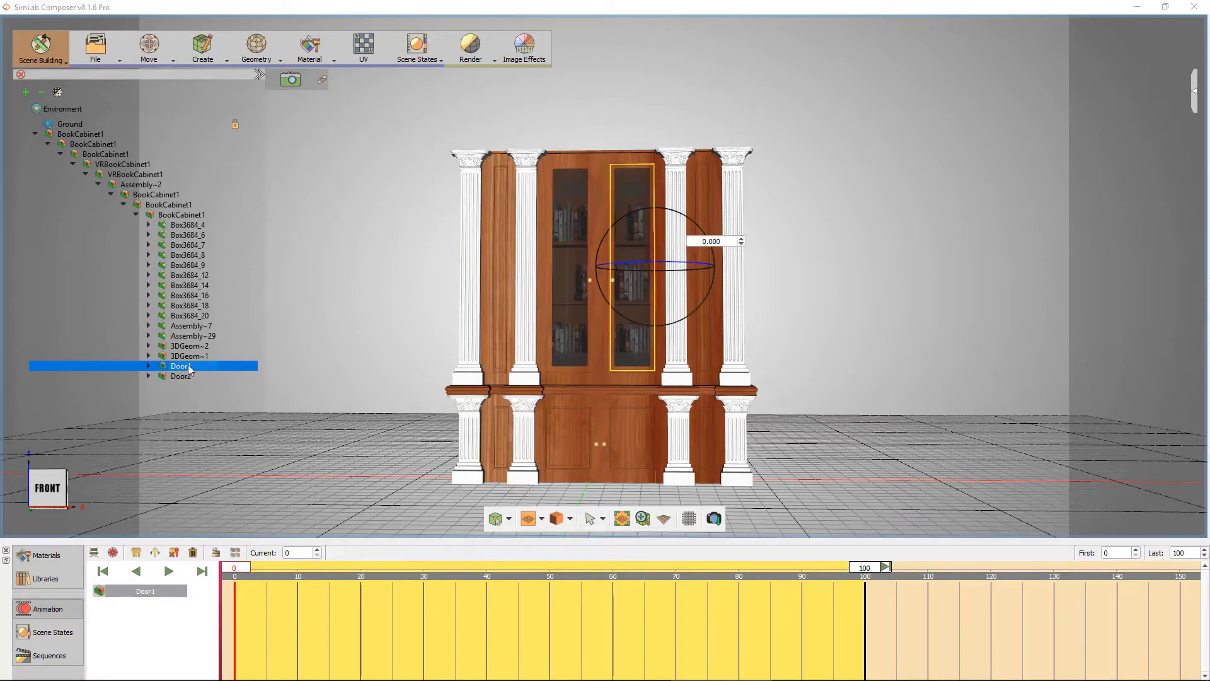
{"action": "left_click", "coordinate": [1196, 95]}
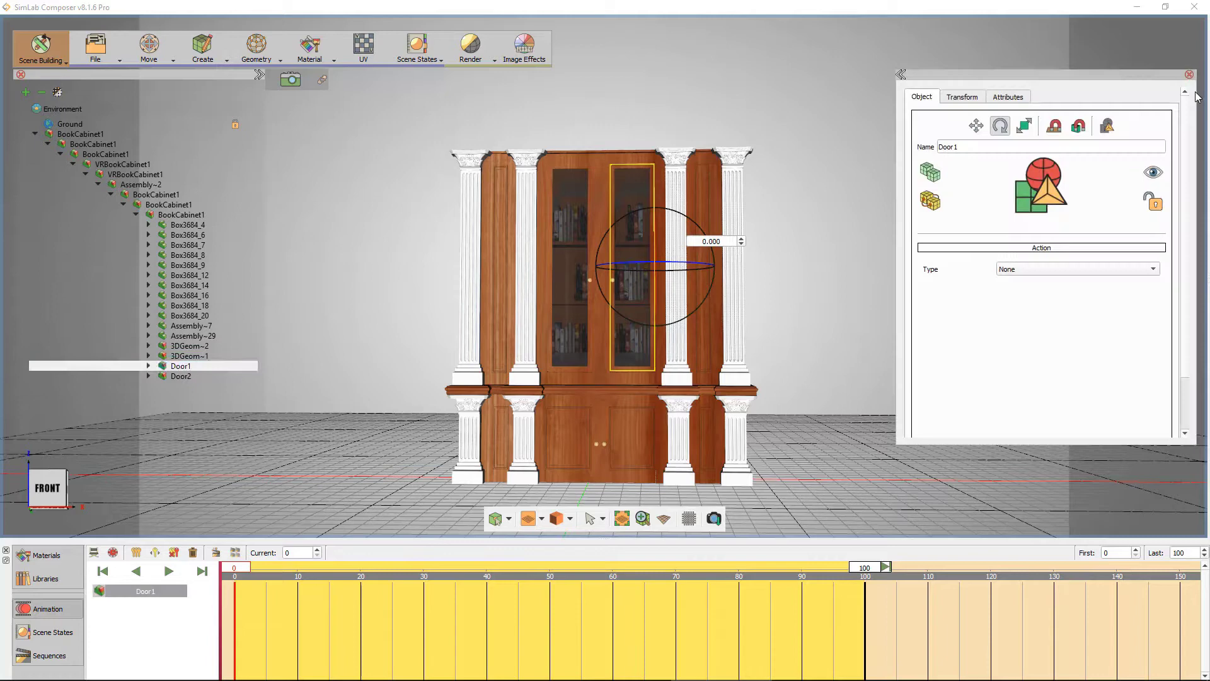
{"action": "left_click", "coordinate": [1140, 272]}
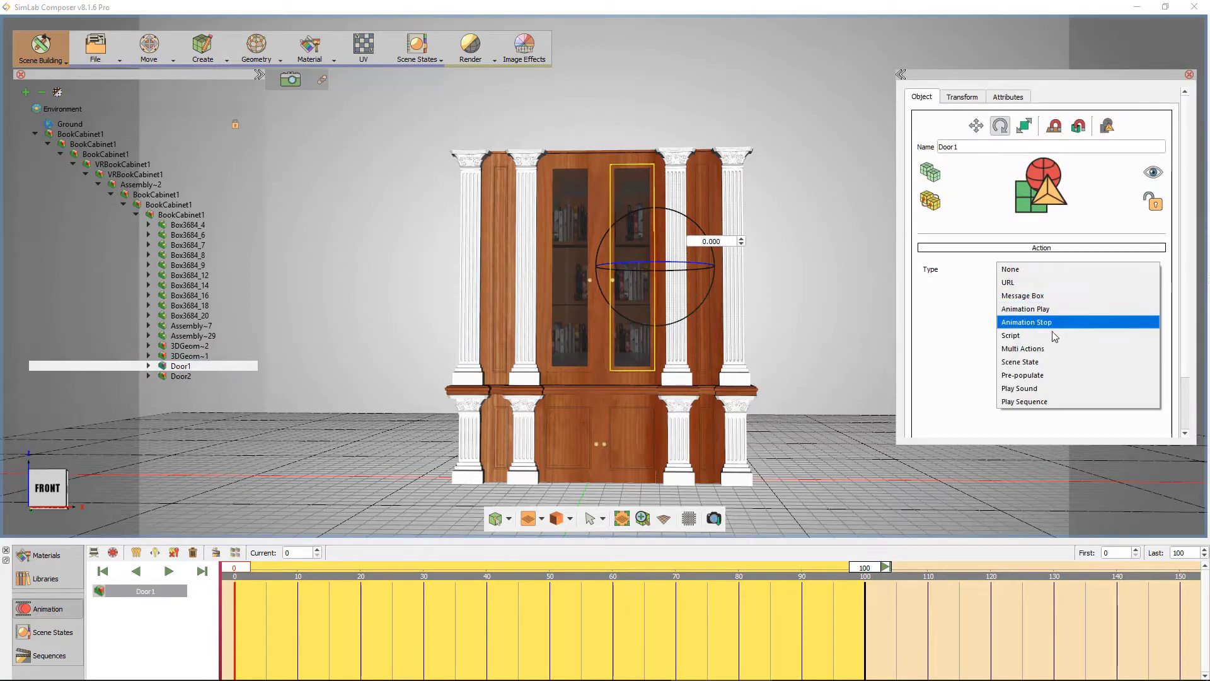
{"action": "left_click", "coordinate": [1040, 349]}
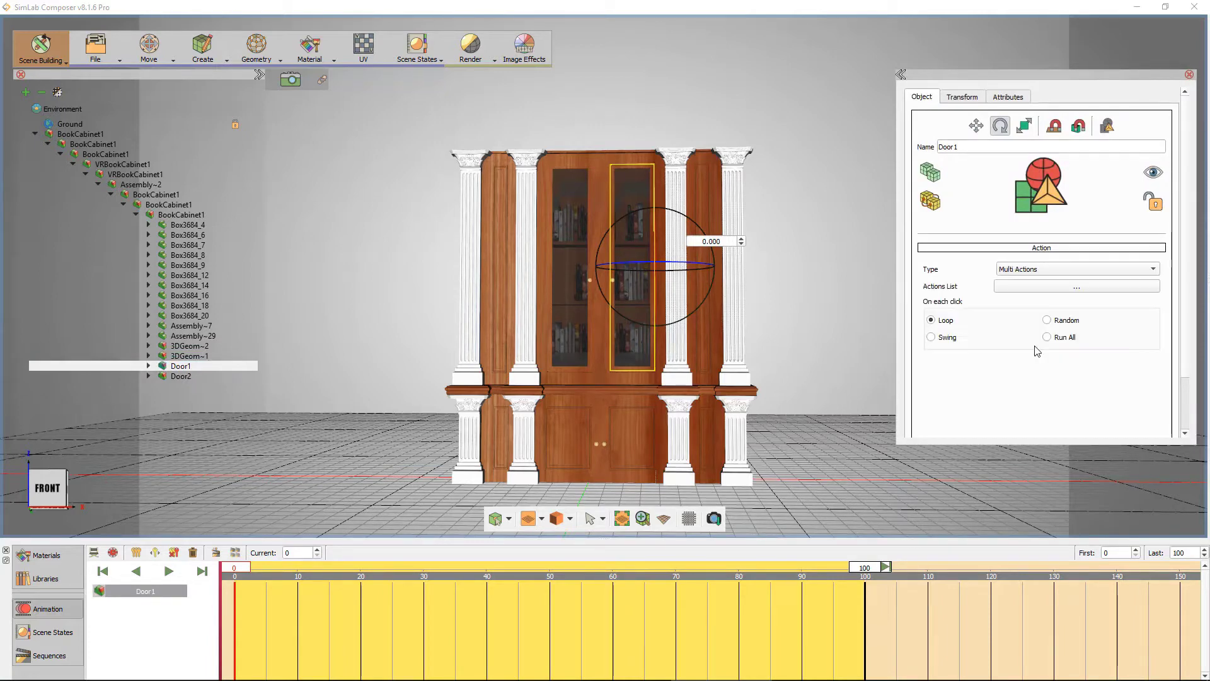
{"action": "left_click", "coordinate": [1052, 289]}
- Add a Play Sequence action to Door1's list that plays Doo1Seq_reverse
{"action": "left_click", "coordinate": [733, 264]}
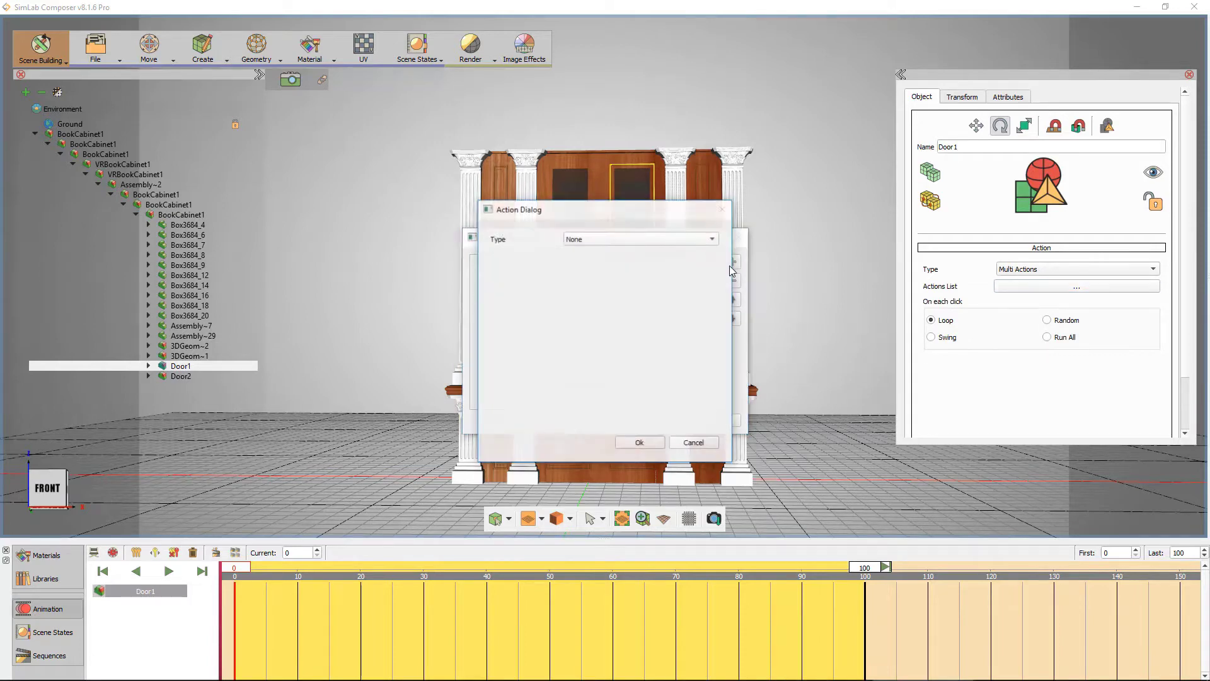
{"action": "left_click", "coordinate": [662, 239]}
{"action": "left_click", "coordinate": [614, 319]}
{"action": "left_click", "coordinate": [665, 257]}
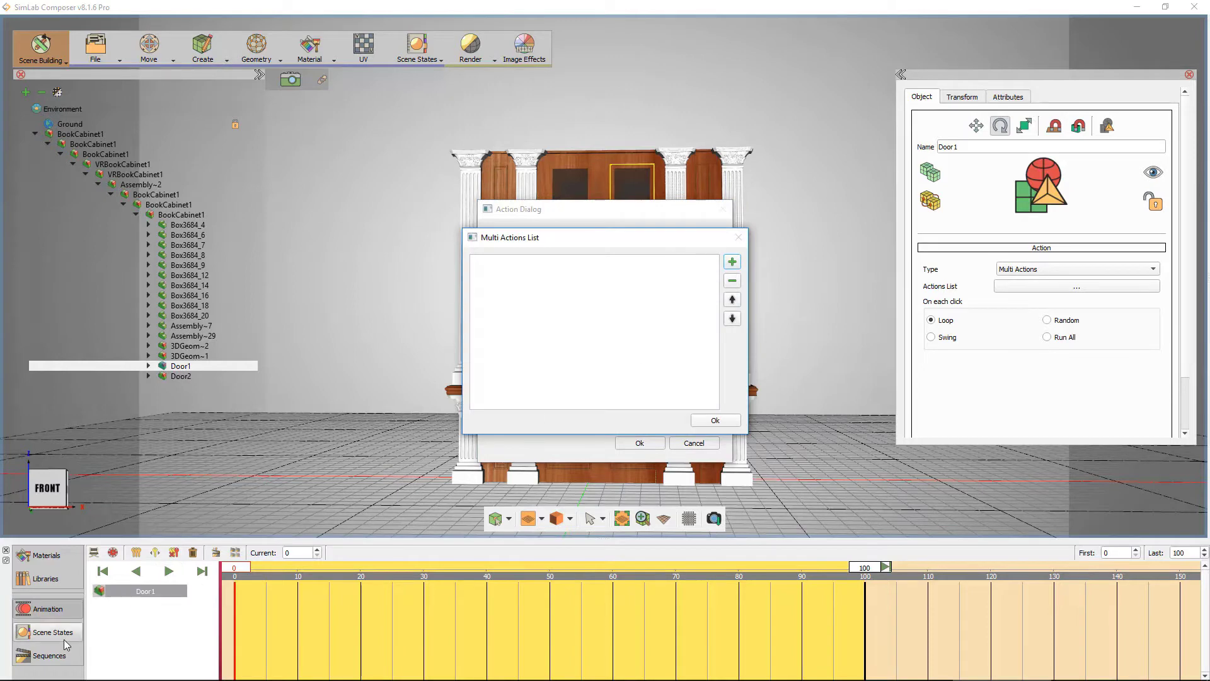
{"action": "left_click", "coordinate": [47, 655]}
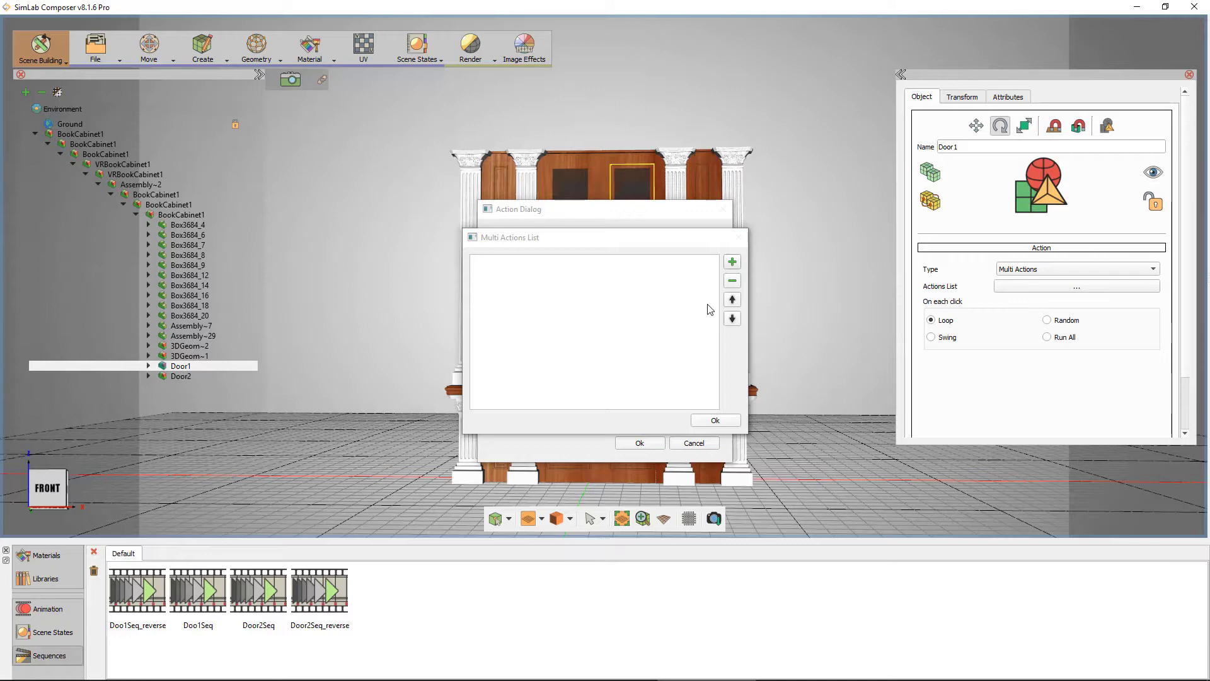
{"action": "left_click", "coordinate": [733, 262]}
{"action": "left_click", "coordinate": [649, 240]}
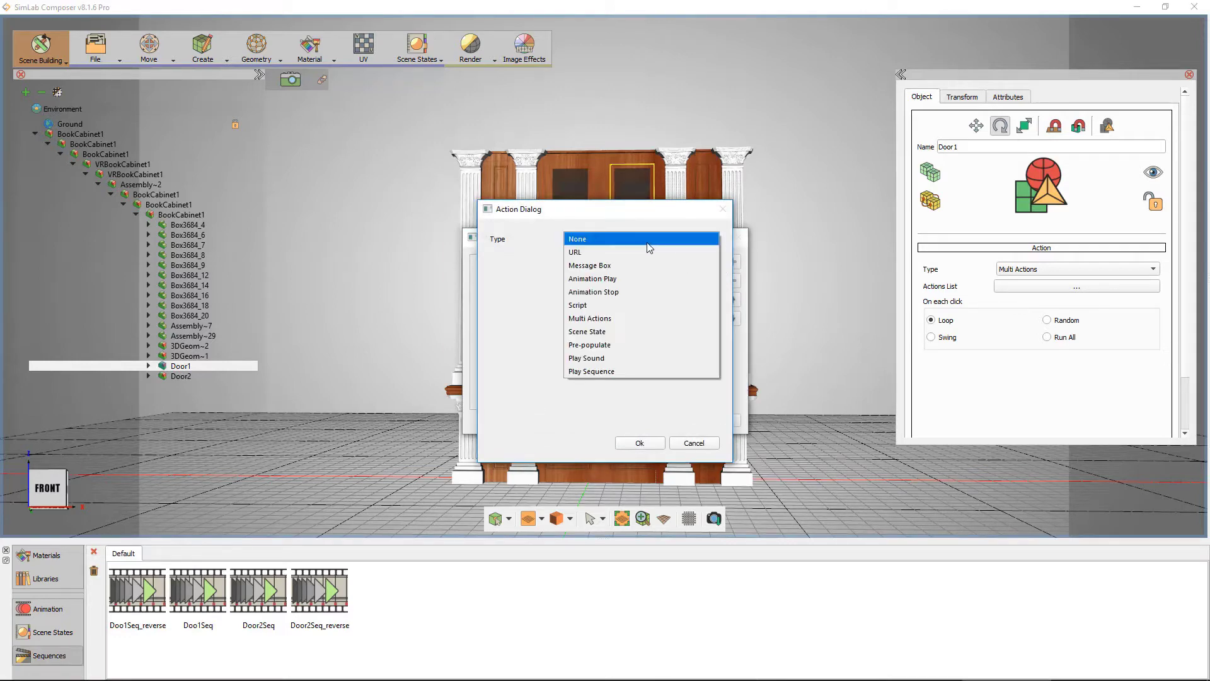
{"action": "left_click", "coordinate": [593, 371]}
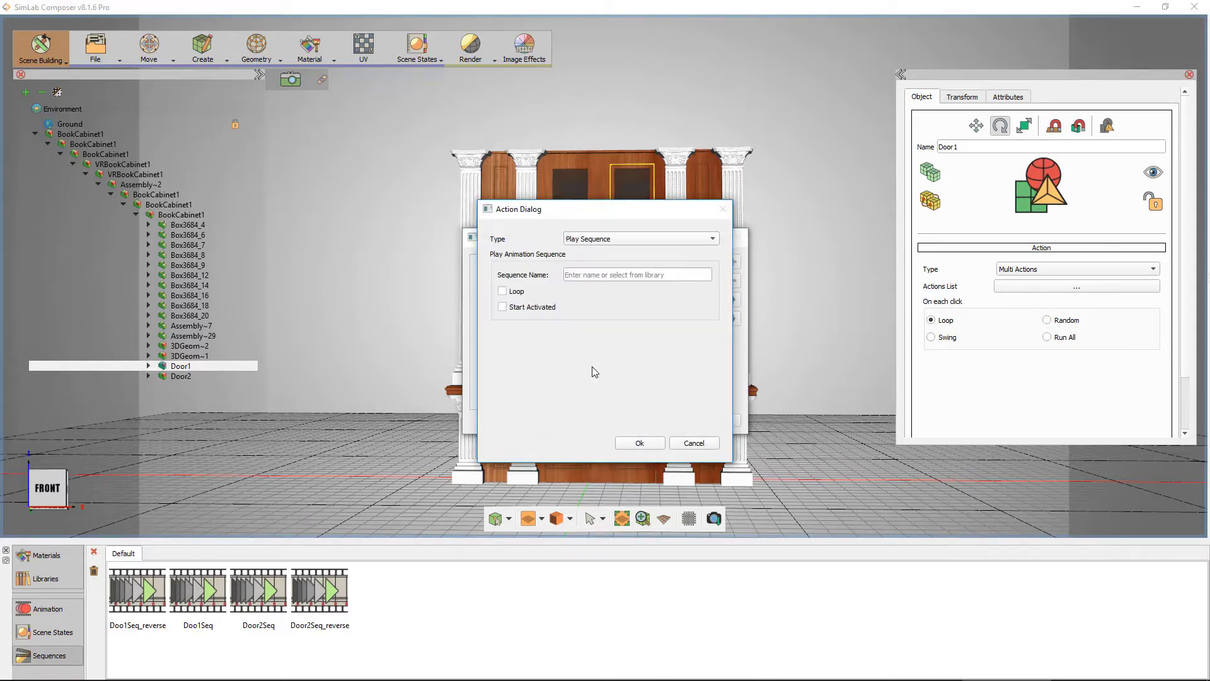
{"action": "left_click", "coordinate": [131, 598]}
{"action": "left_click", "coordinate": [625, 443]}
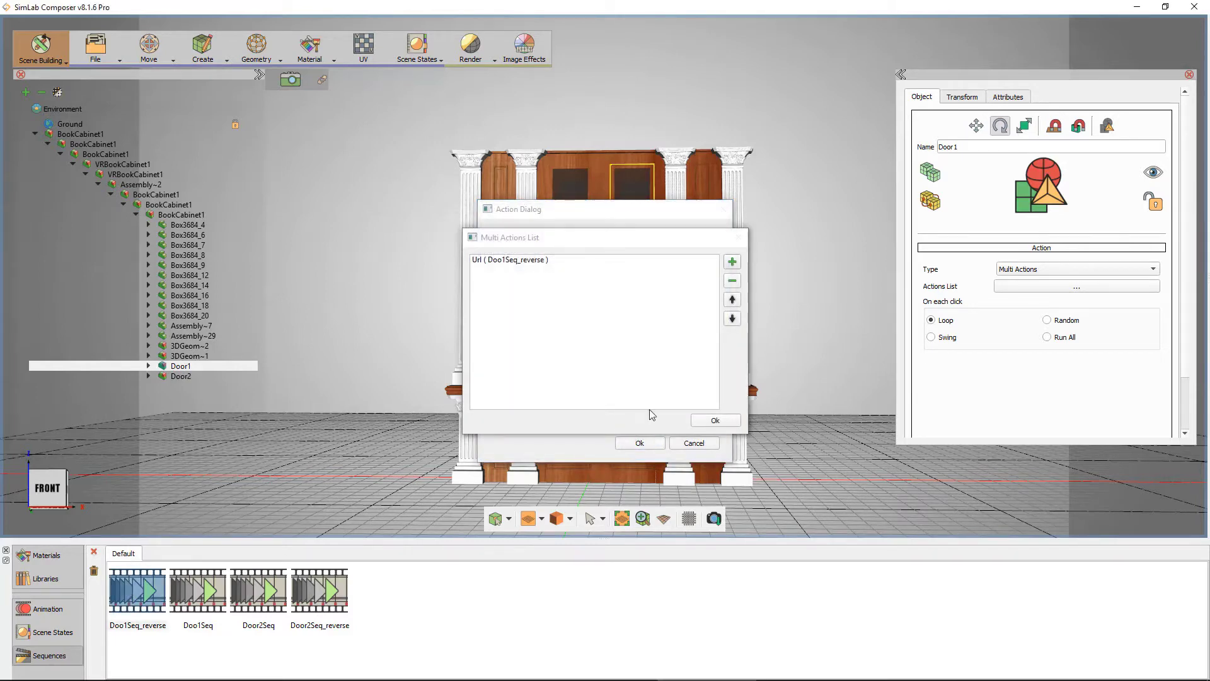
- Add a second Play Sequence action that plays the Doo1Seq opening animation
{"action": "left_click", "coordinate": [731, 262]}
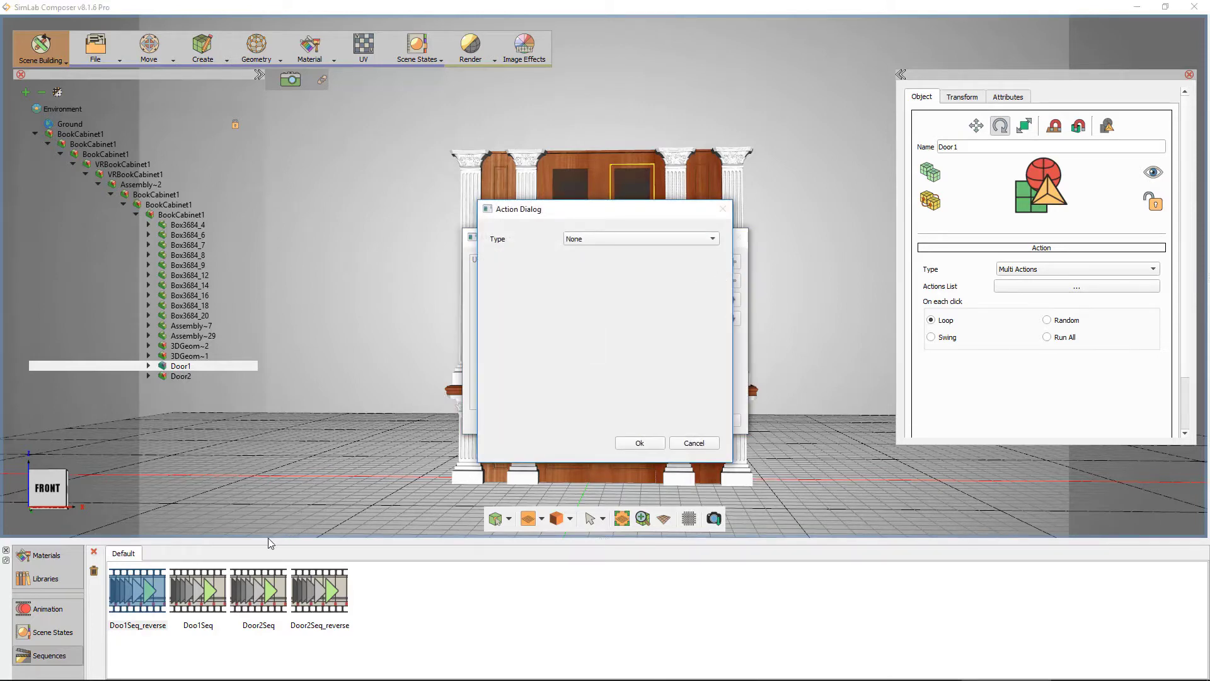
{"action": "left_click", "coordinate": [642, 238]}
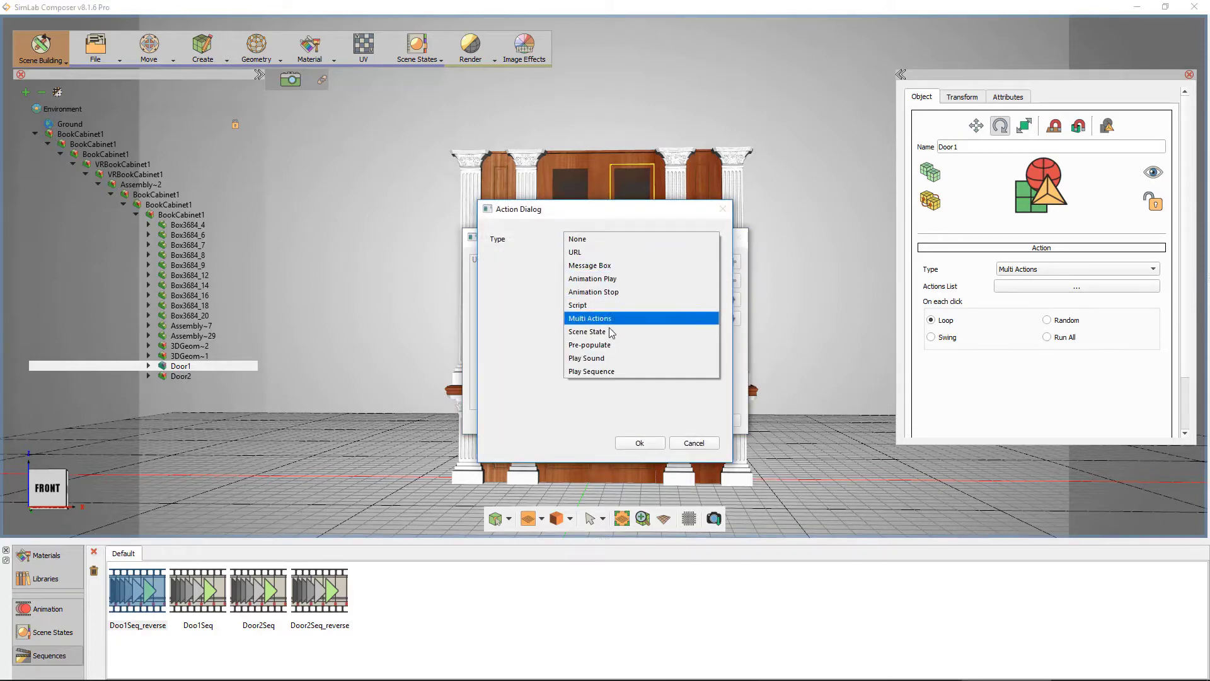
{"action": "left_click", "coordinate": [610, 371]}
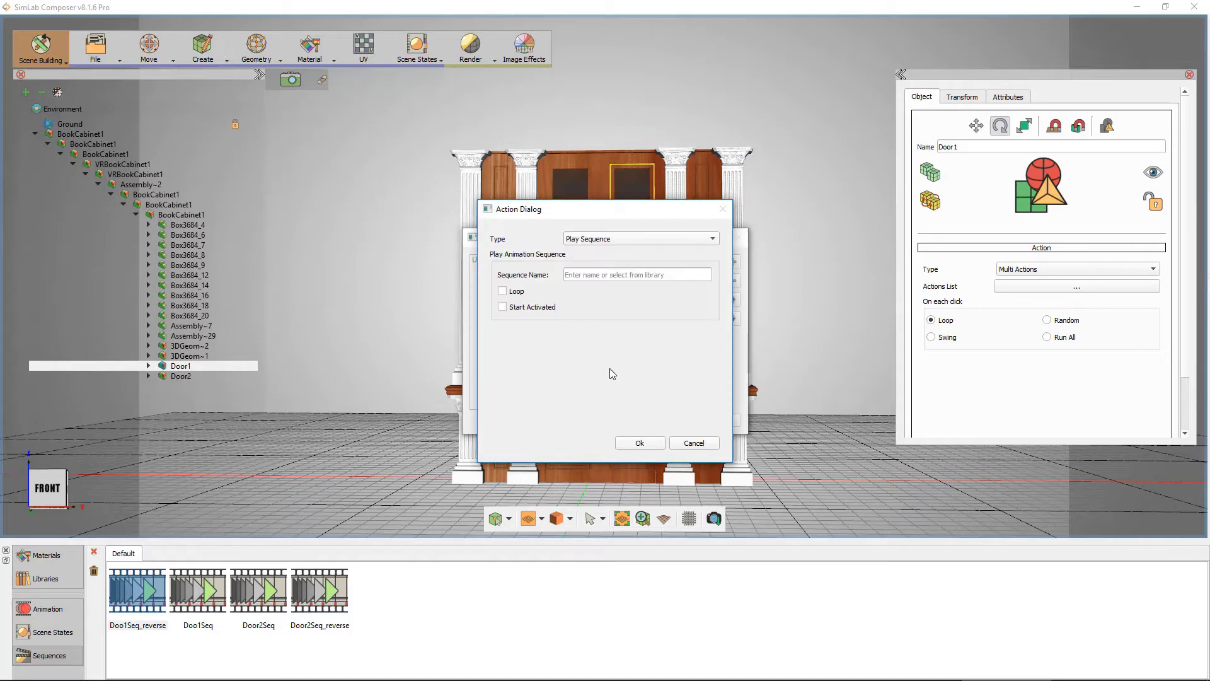
{"action": "left_click", "coordinate": [203, 587]}
{"action": "left_click", "coordinate": [639, 442]}
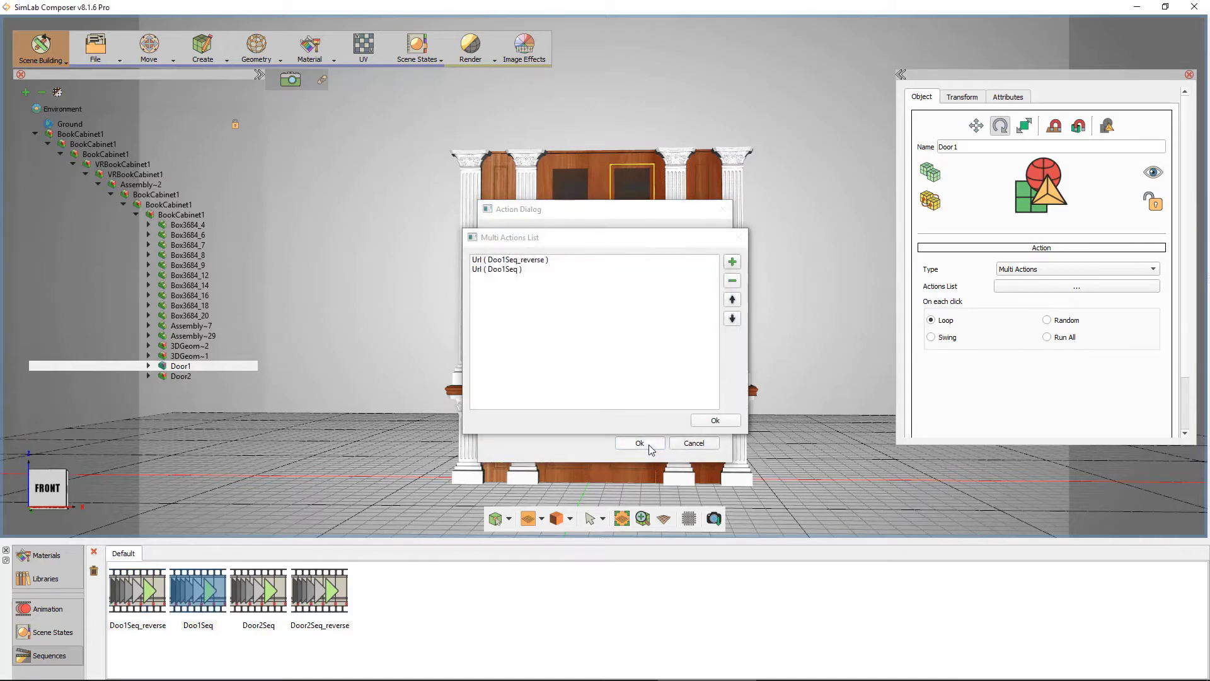
- Move Doo1Seq above Doo1Seq_reverse and confirm Door1's two-step action
{"action": "left_click", "coordinate": [509, 271]}
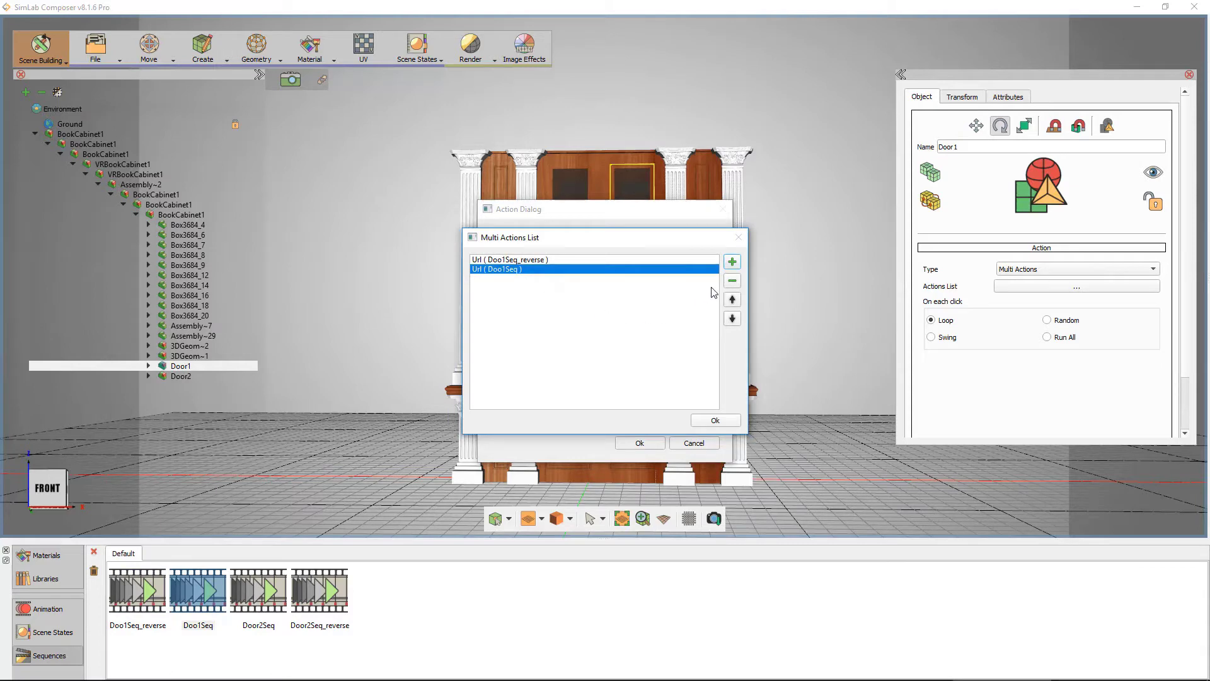
{"action": "left_click", "coordinate": [732, 299]}
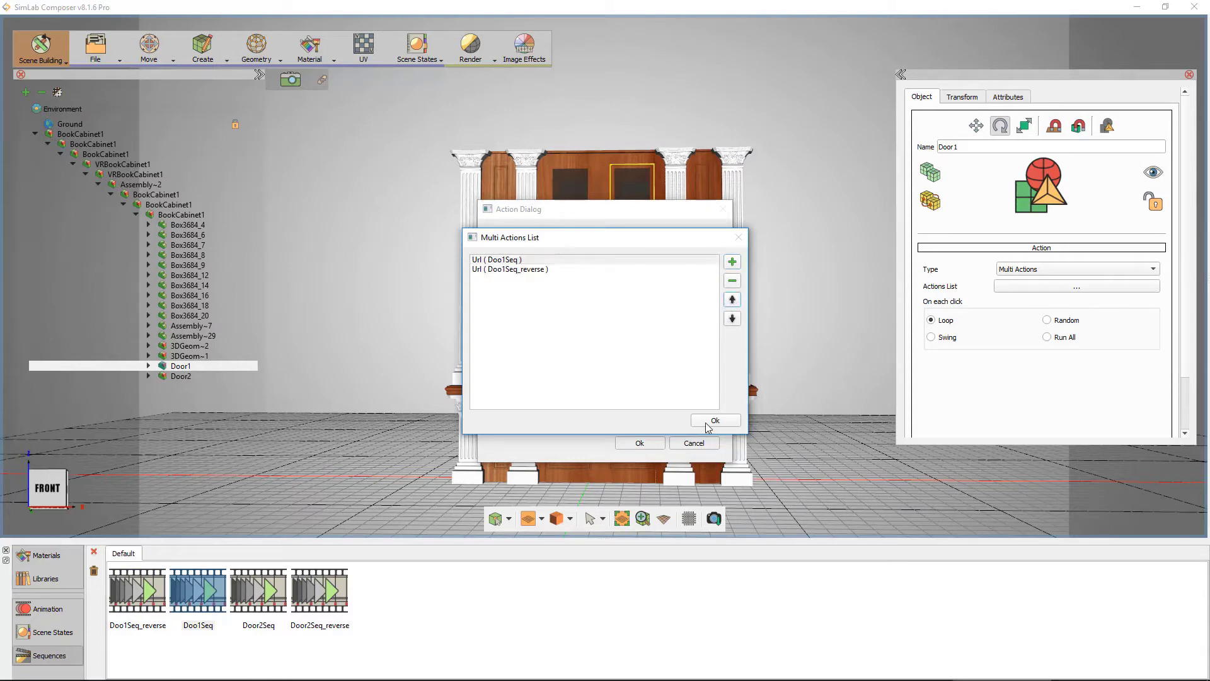
{"action": "left_click", "coordinate": [706, 423]}
{"action": "left_click", "coordinate": [640, 441]}
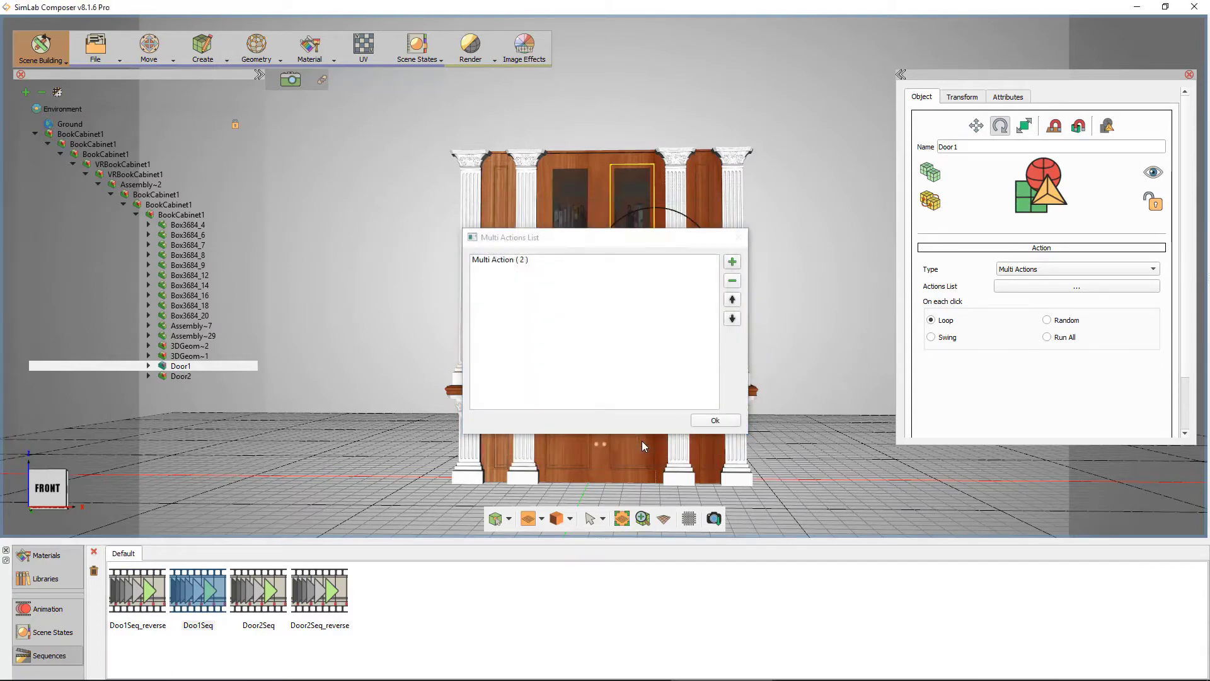
- Select Door2 and set its click Action Type to Multi Actions
{"action": "left_click", "coordinate": [704, 422]}
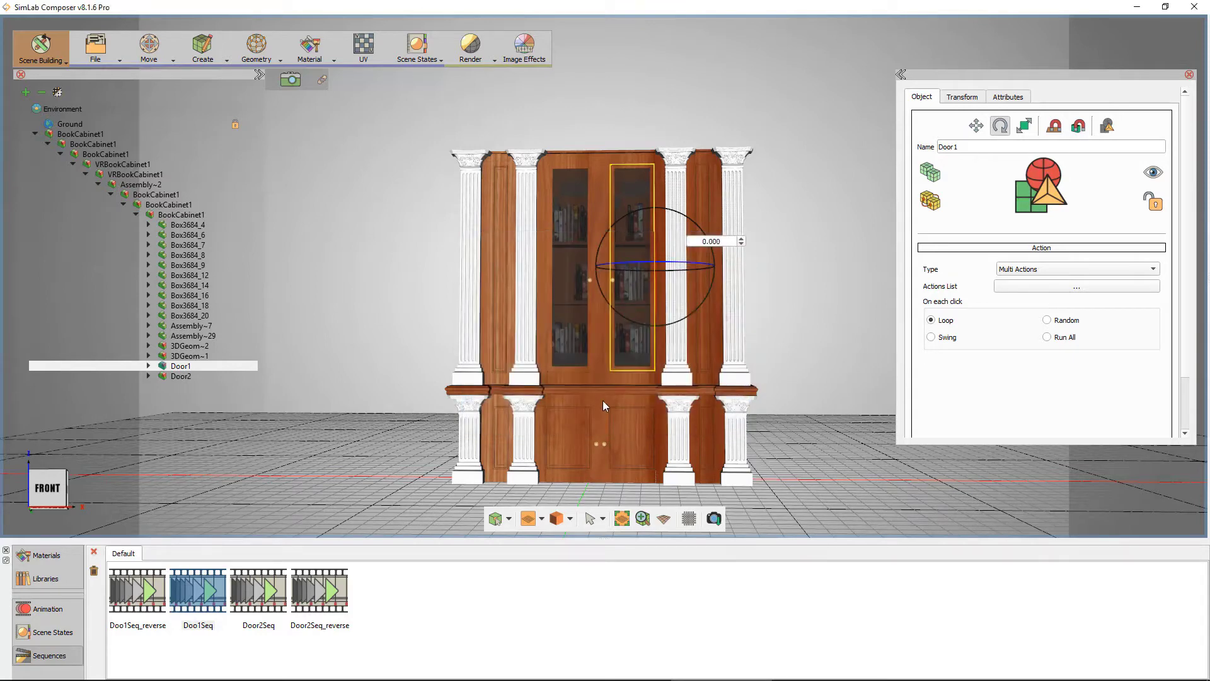
{"action": "left_click", "coordinate": [177, 377]}
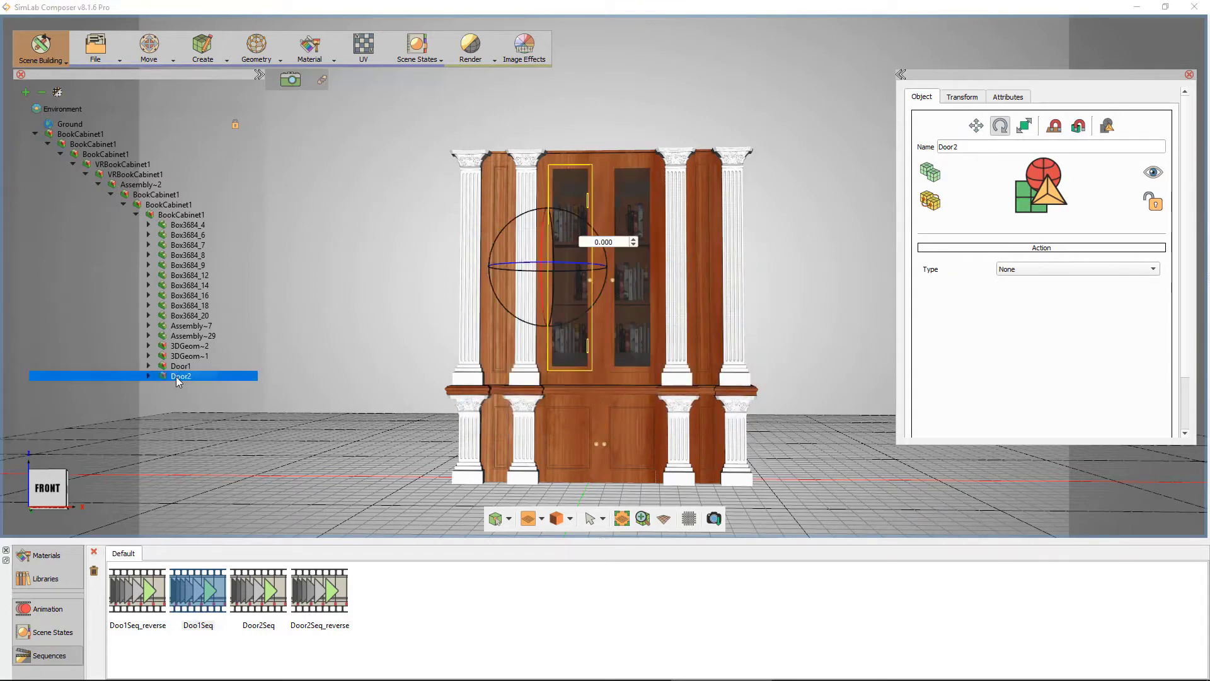
{"action": "left_click", "coordinate": [1008, 269]}
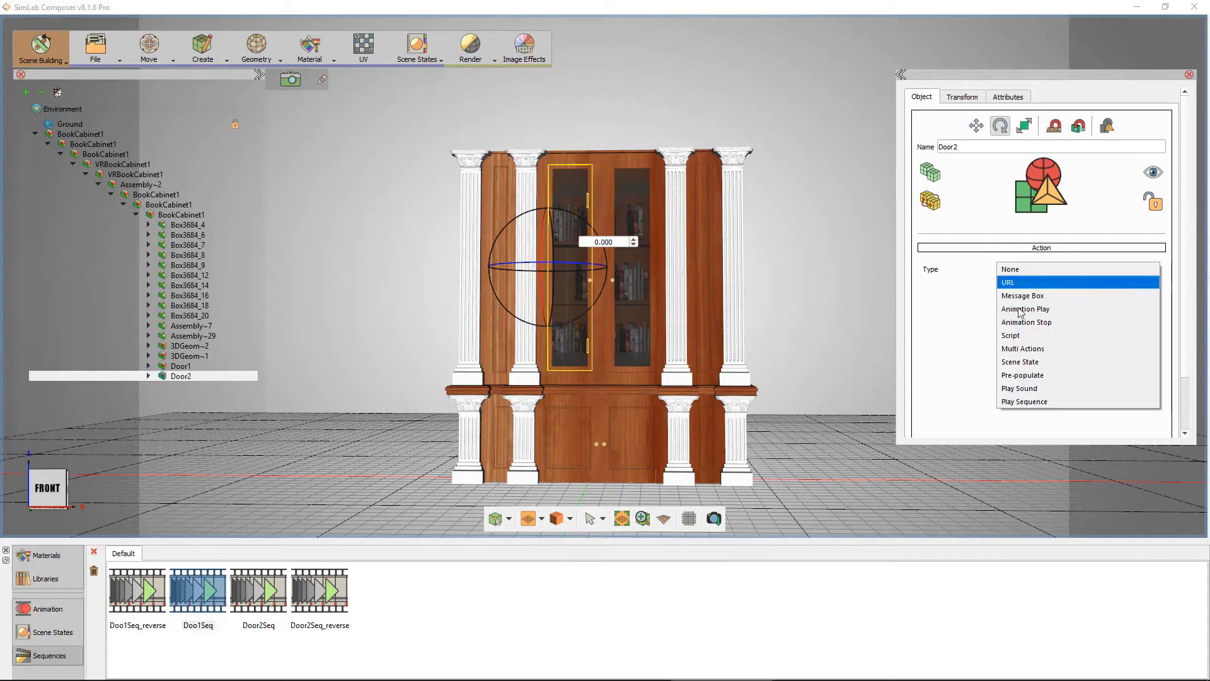
{"action": "left_click", "coordinate": [1040, 350]}
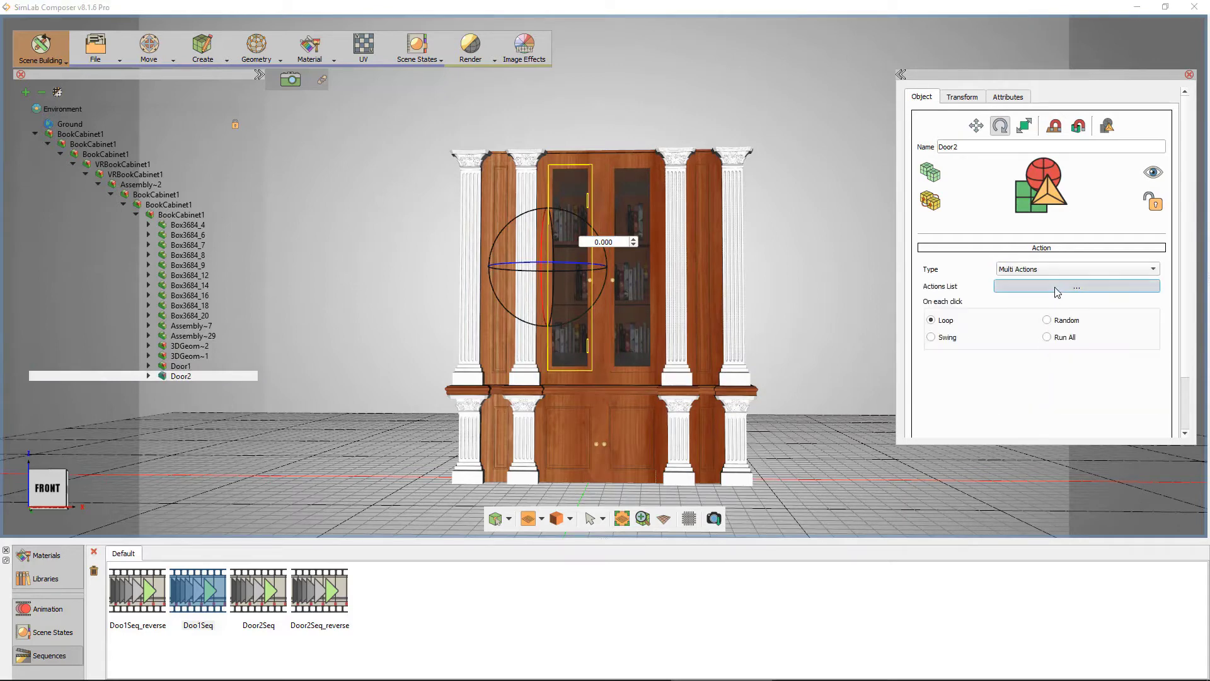
{"action": "left_click", "coordinate": [1055, 287]}
- Add a Play Sequence action to Door2's list playing the Door2Seq opening animation
{"action": "left_click", "coordinate": [732, 261]}
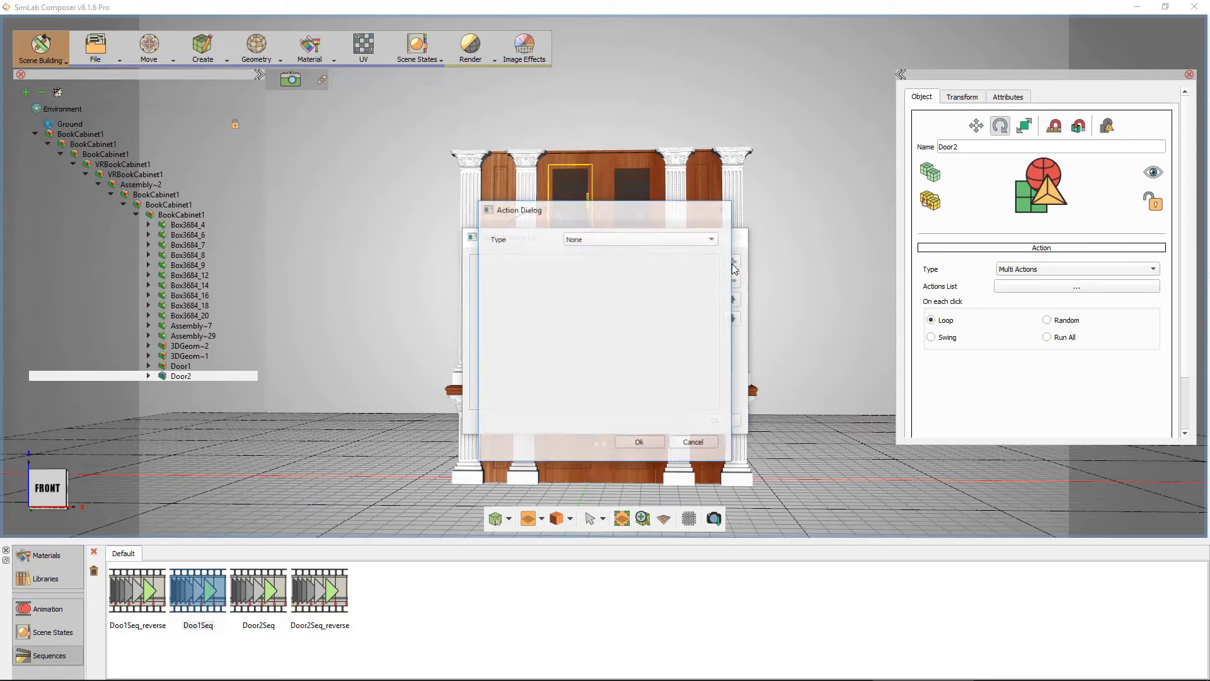
{"action": "left_click", "coordinate": [610, 239]}
{"action": "left_click", "coordinate": [611, 319]}
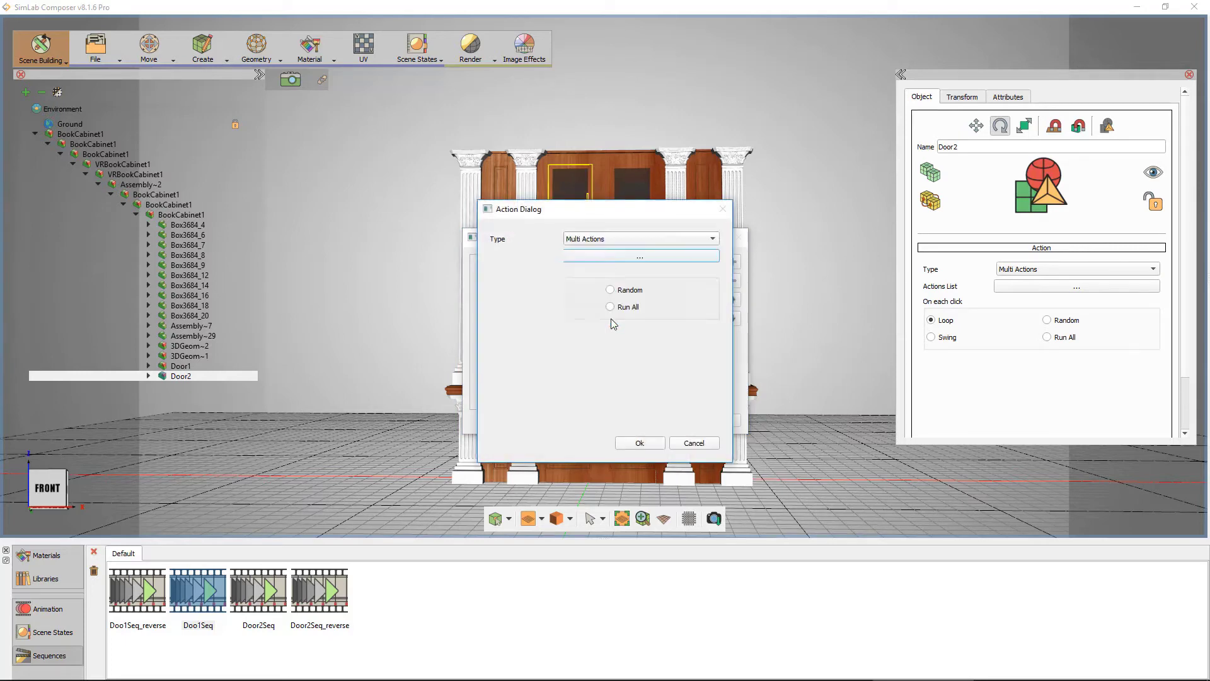
{"action": "left_click", "coordinate": [656, 258]}
{"action": "left_click", "coordinate": [731, 261]}
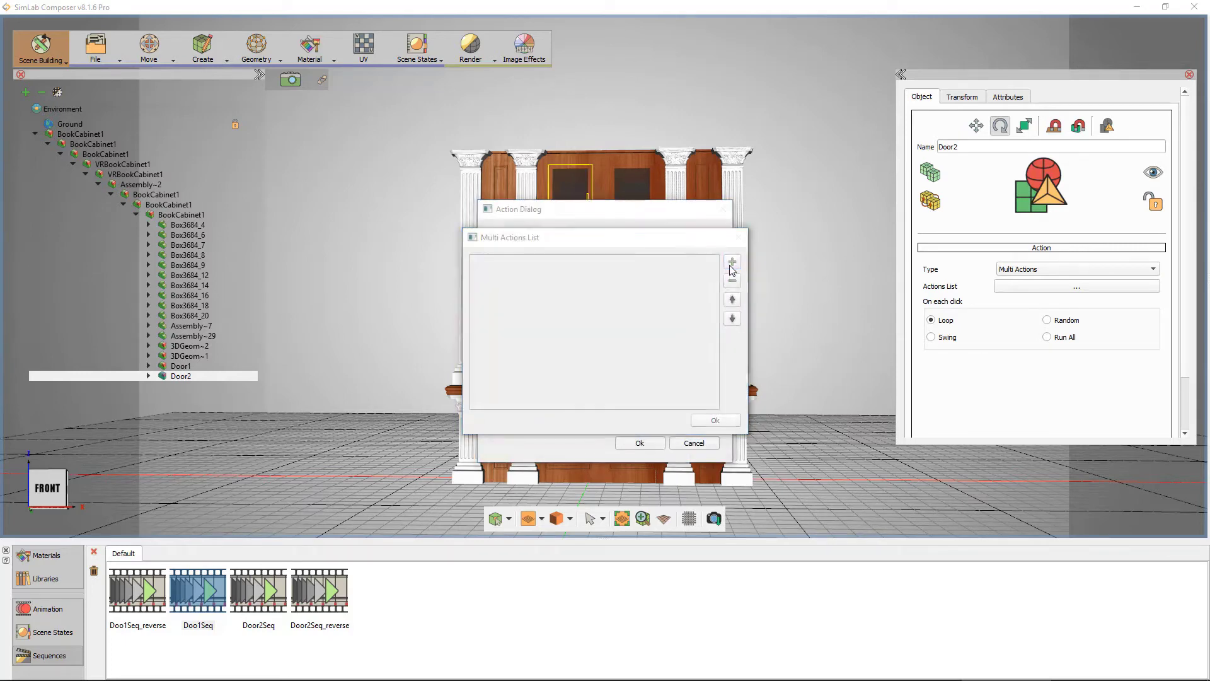
{"action": "left_click", "coordinate": [634, 236]}
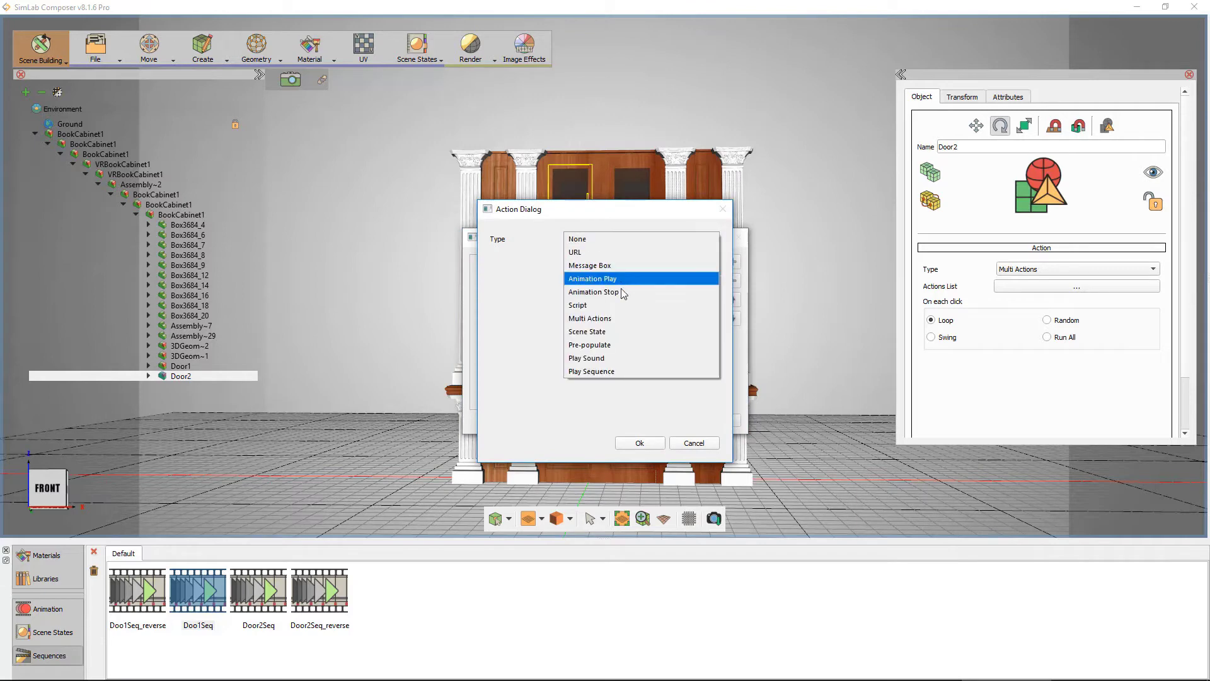
{"action": "left_click", "coordinate": [631, 370]}
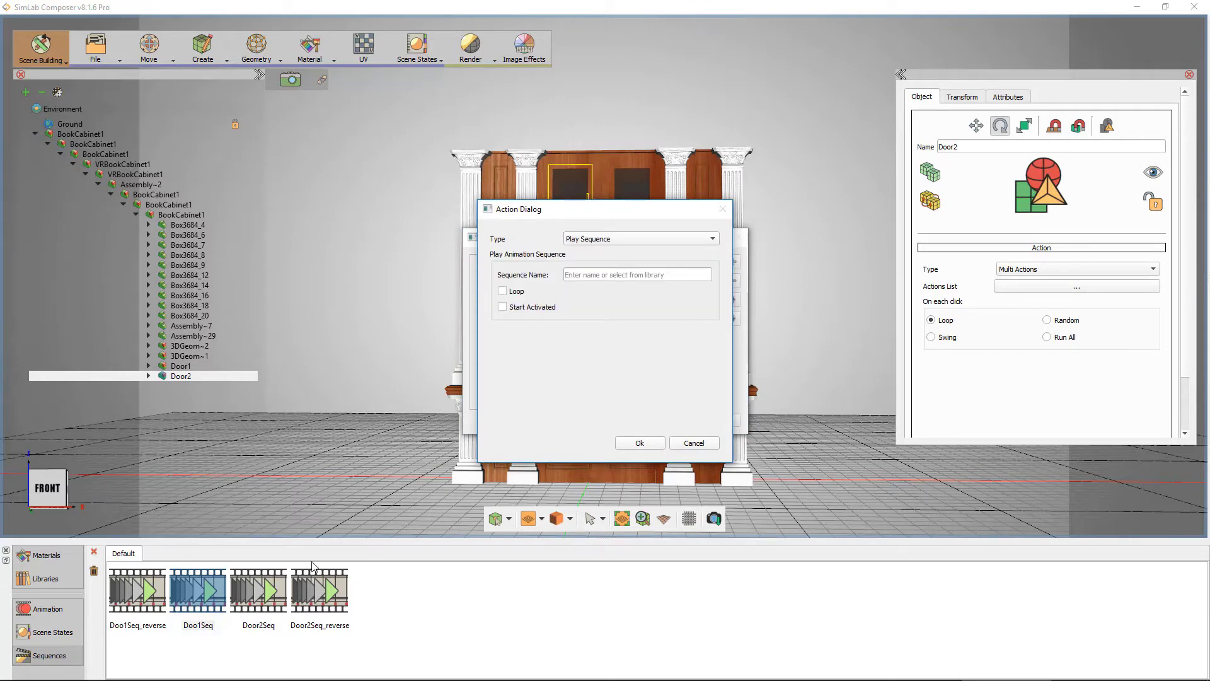
{"action": "left_click", "coordinate": [254, 601]}
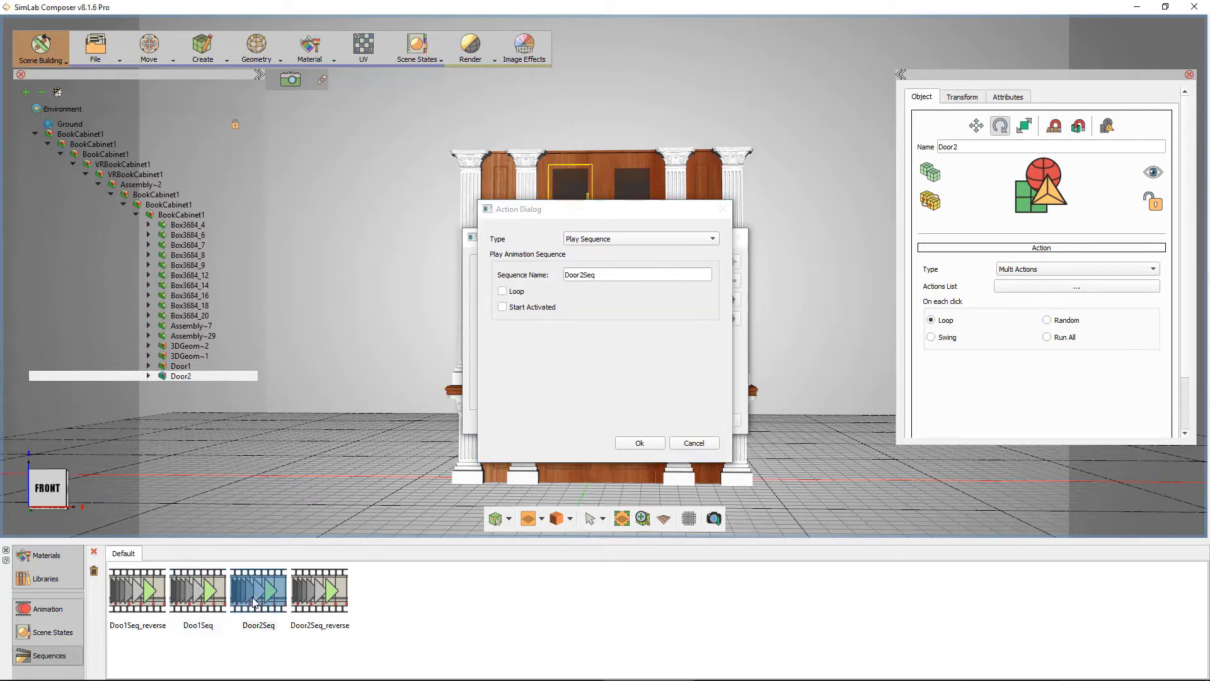
{"action": "left_click", "coordinate": [639, 443]}
- Add a second Play Sequence action playing Door2Seq_reverse
{"action": "left_click", "coordinate": [732, 262]}
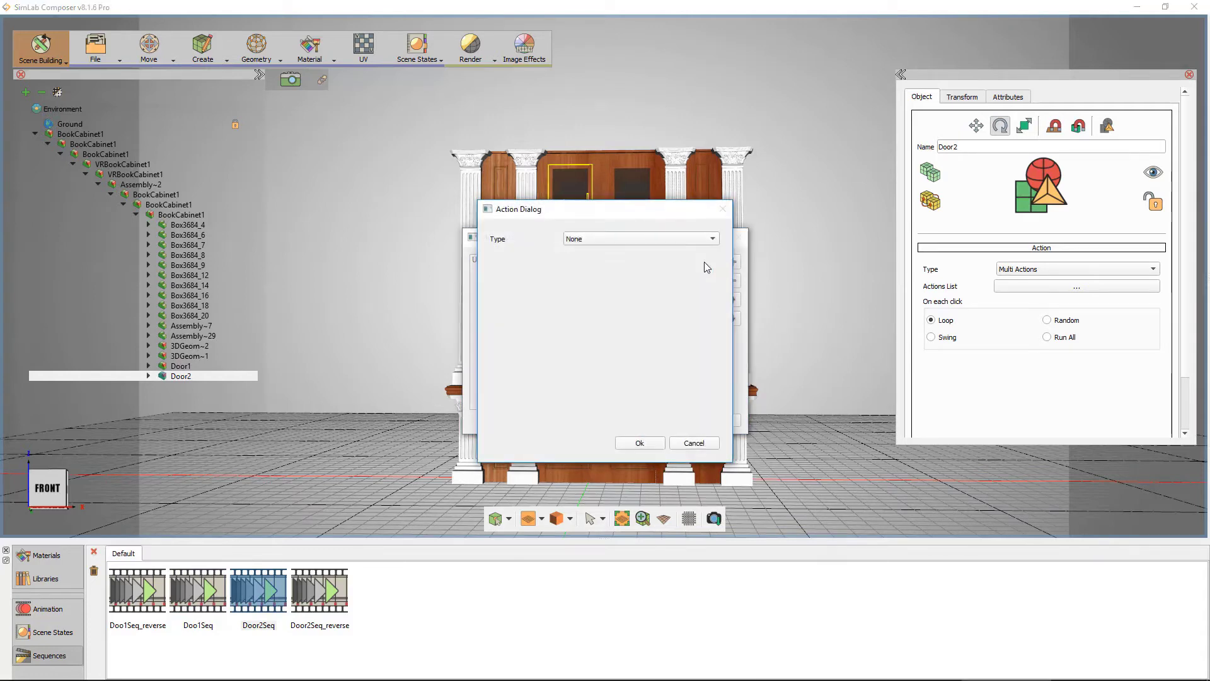
{"action": "left_click", "coordinate": [662, 239]}
{"action": "left_click", "coordinate": [600, 371]}
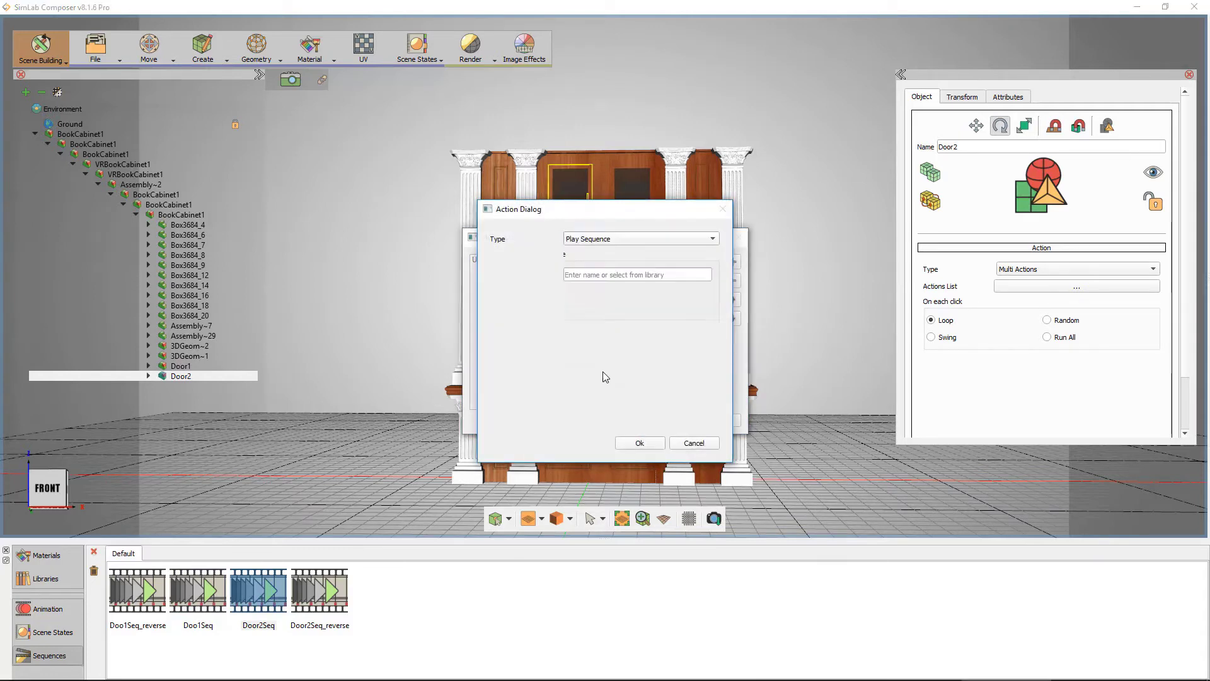
{"action": "left_click", "coordinate": [325, 598]}
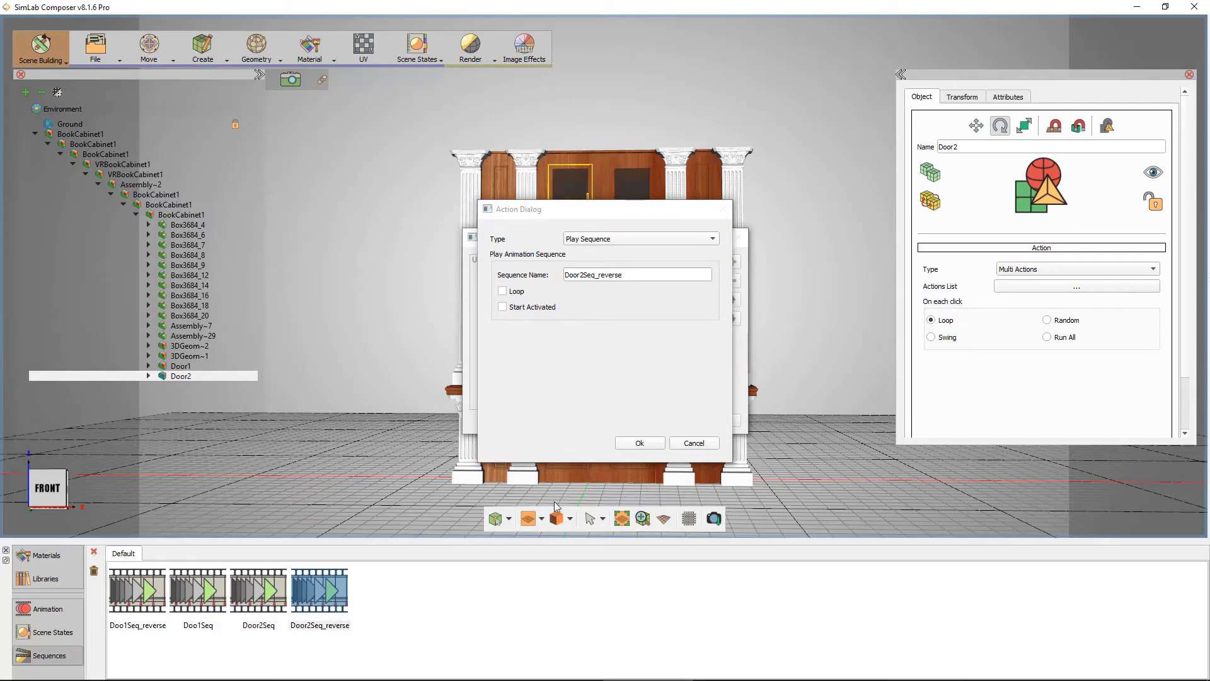
{"action": "left_click", "coordinate": [638, 443]}
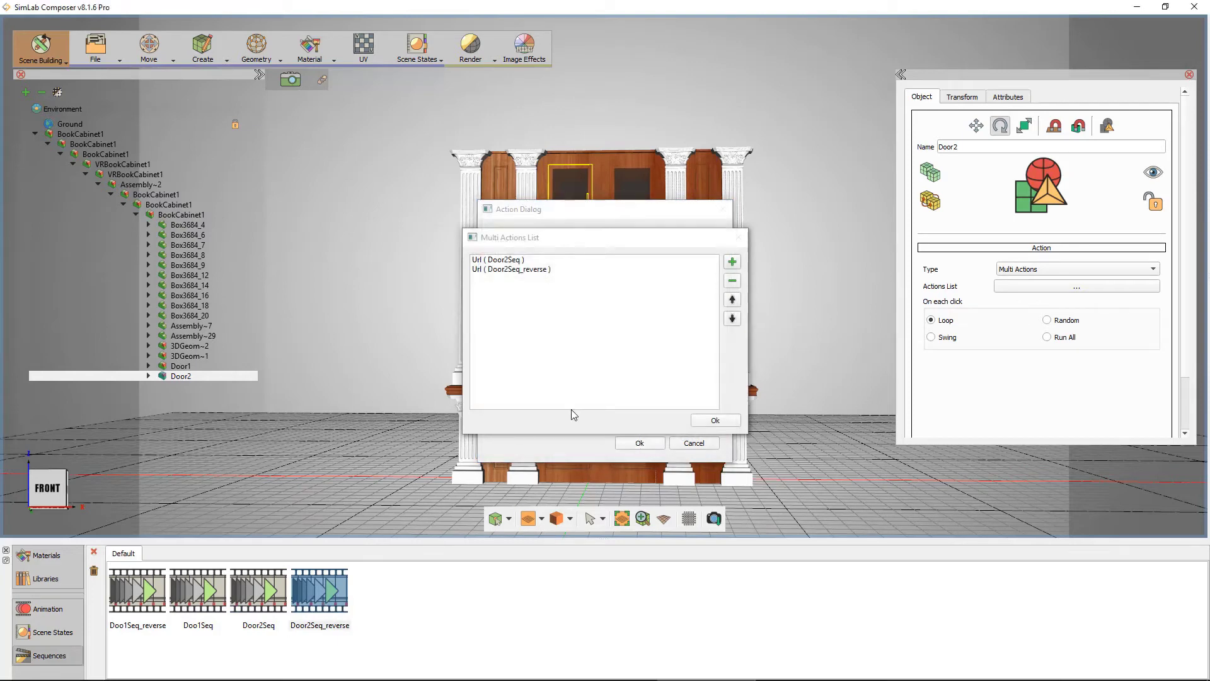
- Confirm Door2's two-step action list and deselect the door
{"action": "left_click", "coordinate": [707, 422]}
{"action": "left_click", "coordinate": [653, 441]}
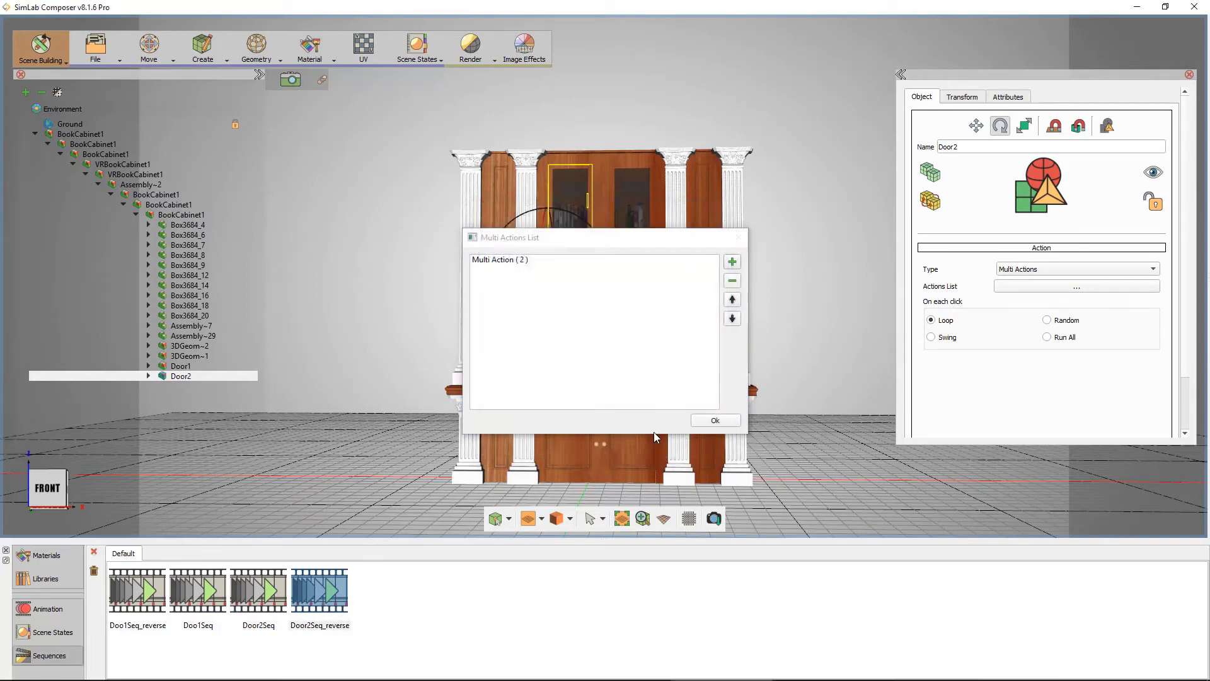
{"action": "left_click", "coordinate": [709, 420]}
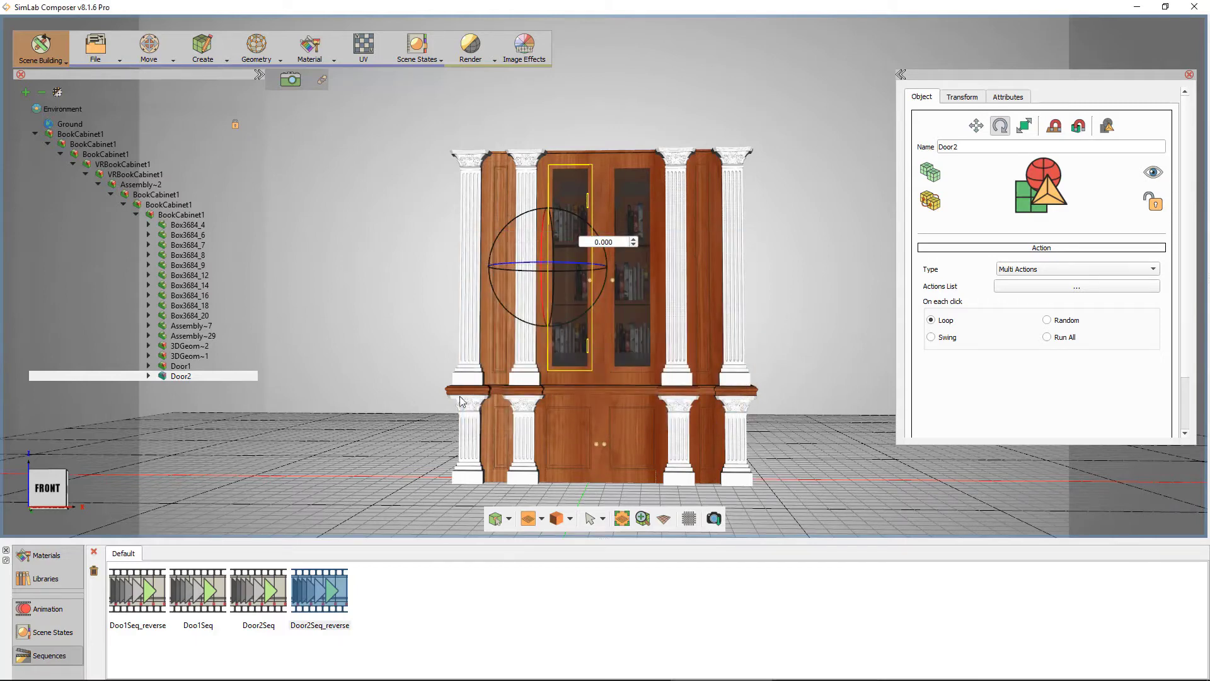
{"action": "left_click", "coordinate": [438, 382]}
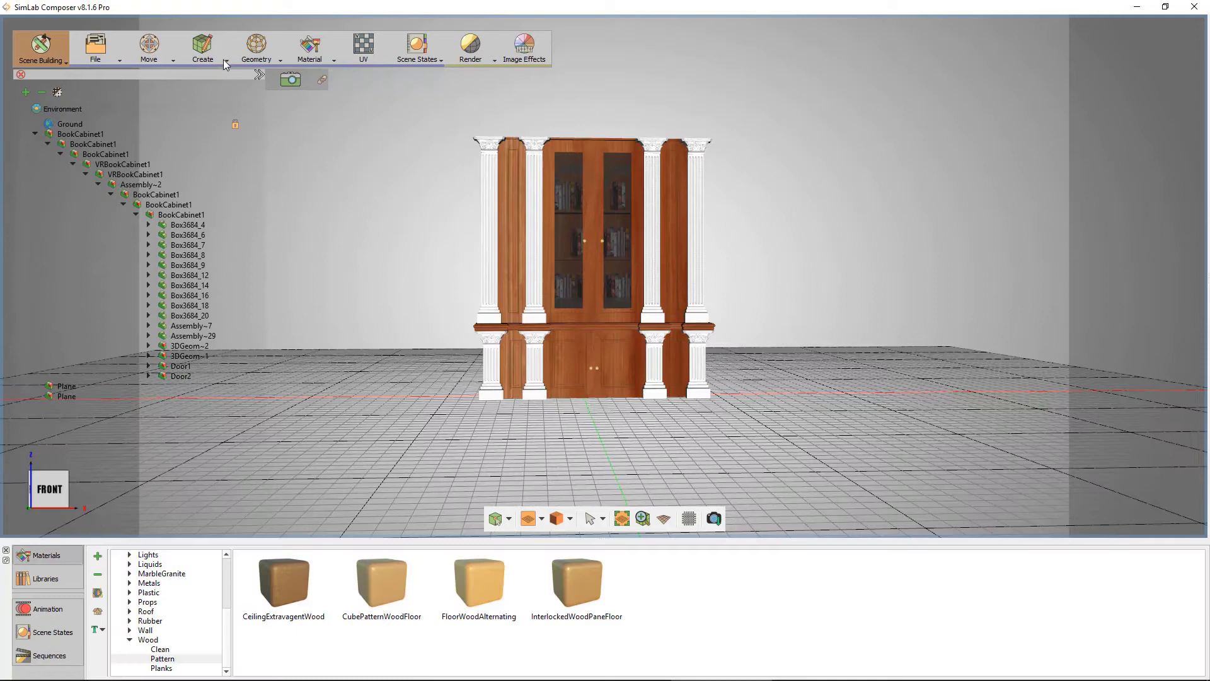
- Create a large plane shape under the cabinet with custom width and depth
{"action": "left_click", "coordinate": [223, 59]}
{"action": "left_click", "coordinate": [320, 116]}
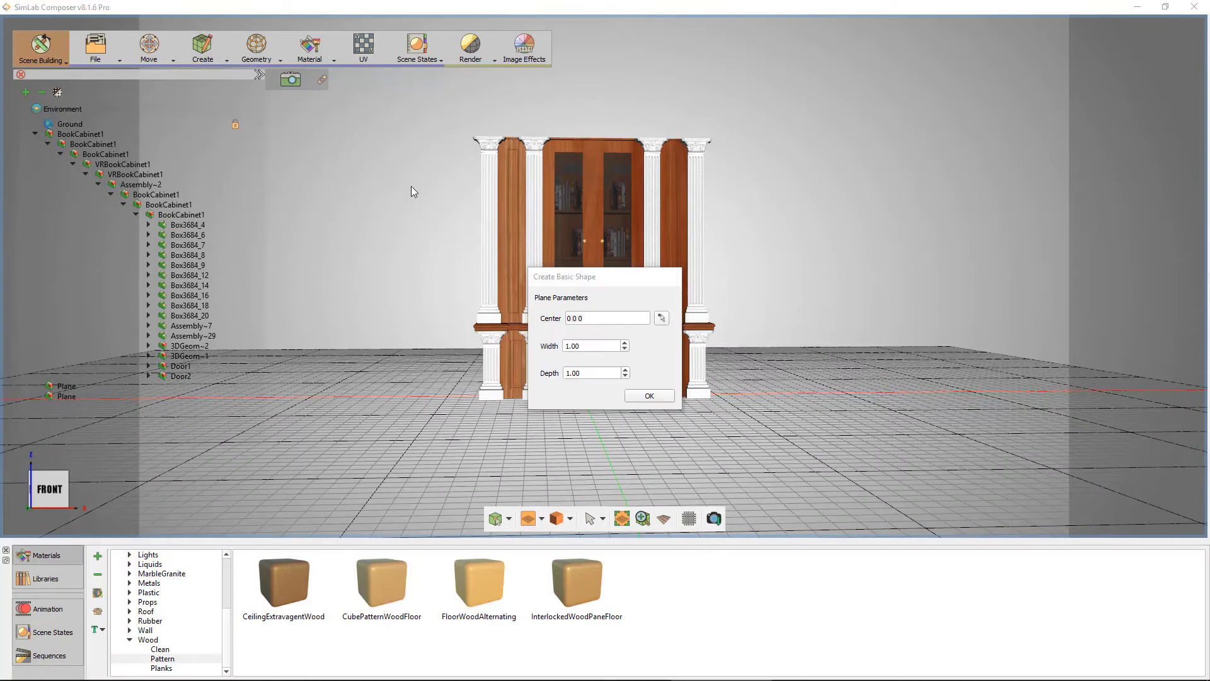
{"action": "double_click", "coordinate": [596, 347]}
{"action": "type", "text": "1"}
{"action": "double_click", "coordinate": [588, 373]}
{"action": "type", "text": "10"}
{"action": "key", "text": "Return"}
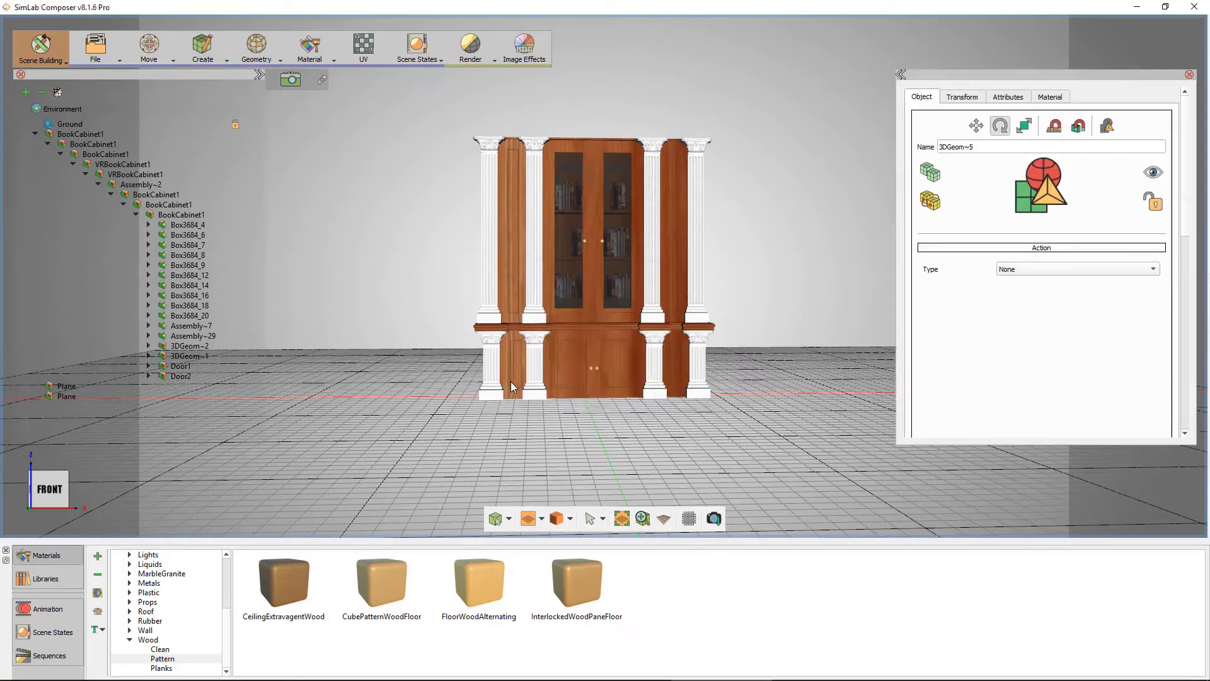
- Apply the InterlockedWoodPaneFloor material to the plane with texture scale 10 by 10
{"action": "left_click", "coordinate": [577, 582]}
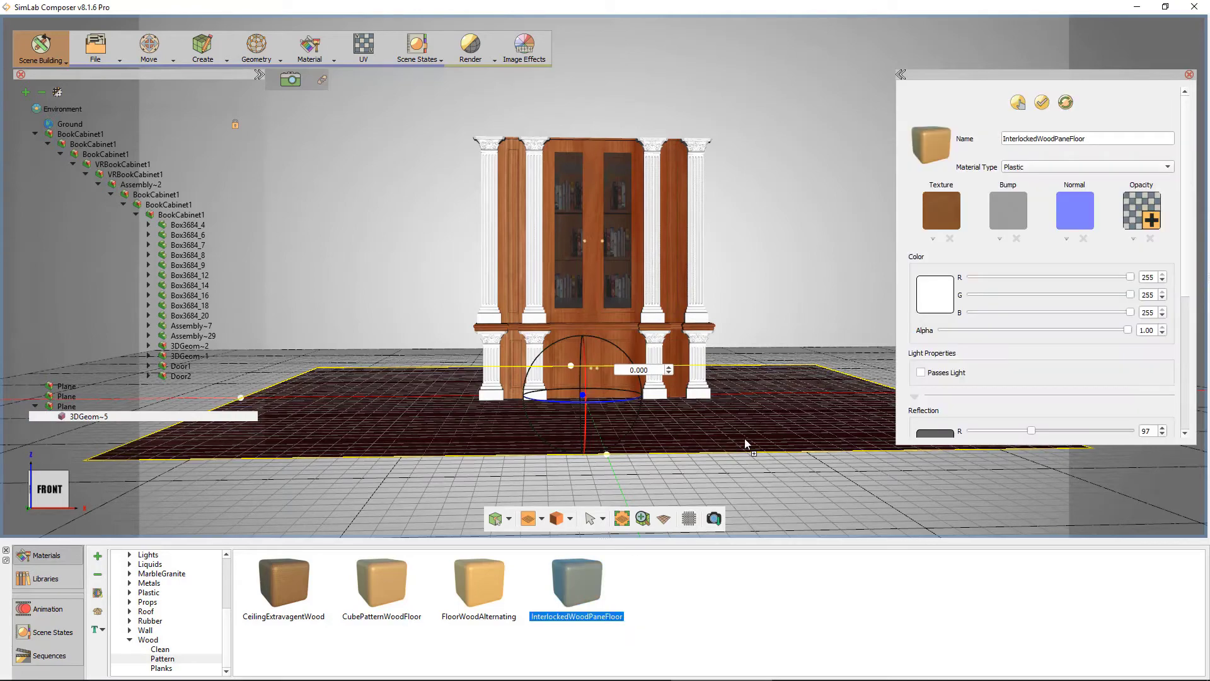
{"action": "left_click_drag", "start_coordinate": [748, 435], "coordinate": [755, 400]}
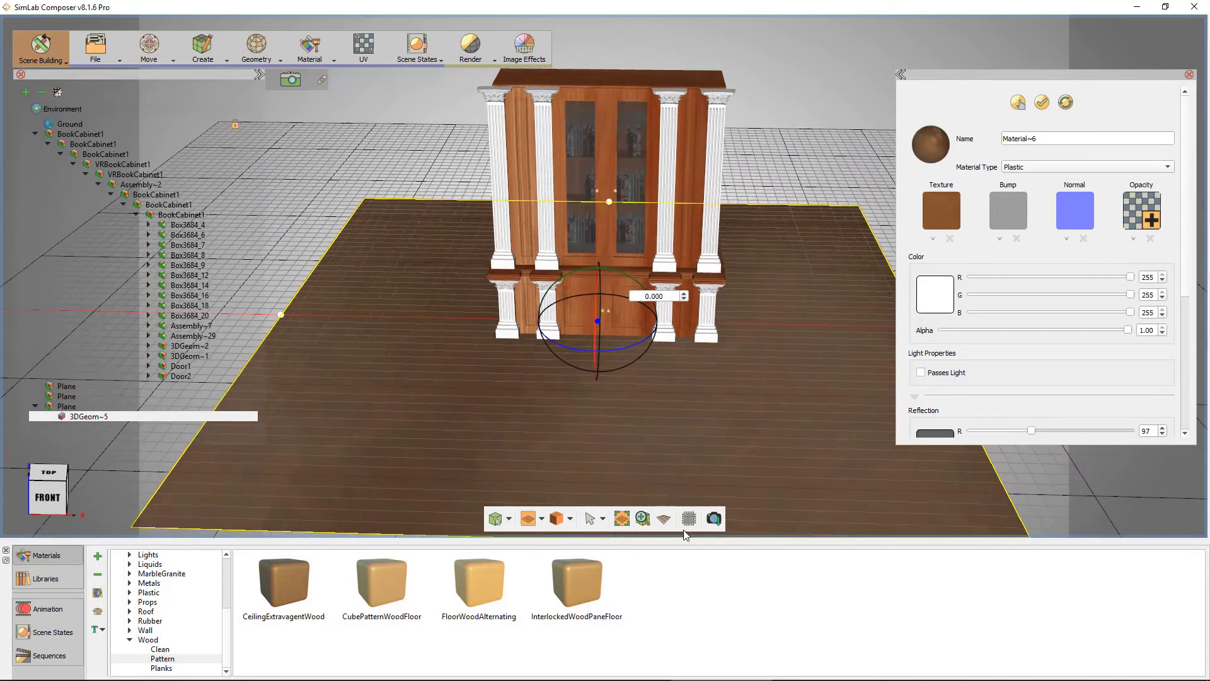
{"action": "middle_click_drag", "start_coordinate": [701, 485], "coordinate": [878, 333]}
{"action": "left_click", "coordinate": [933, 238]}
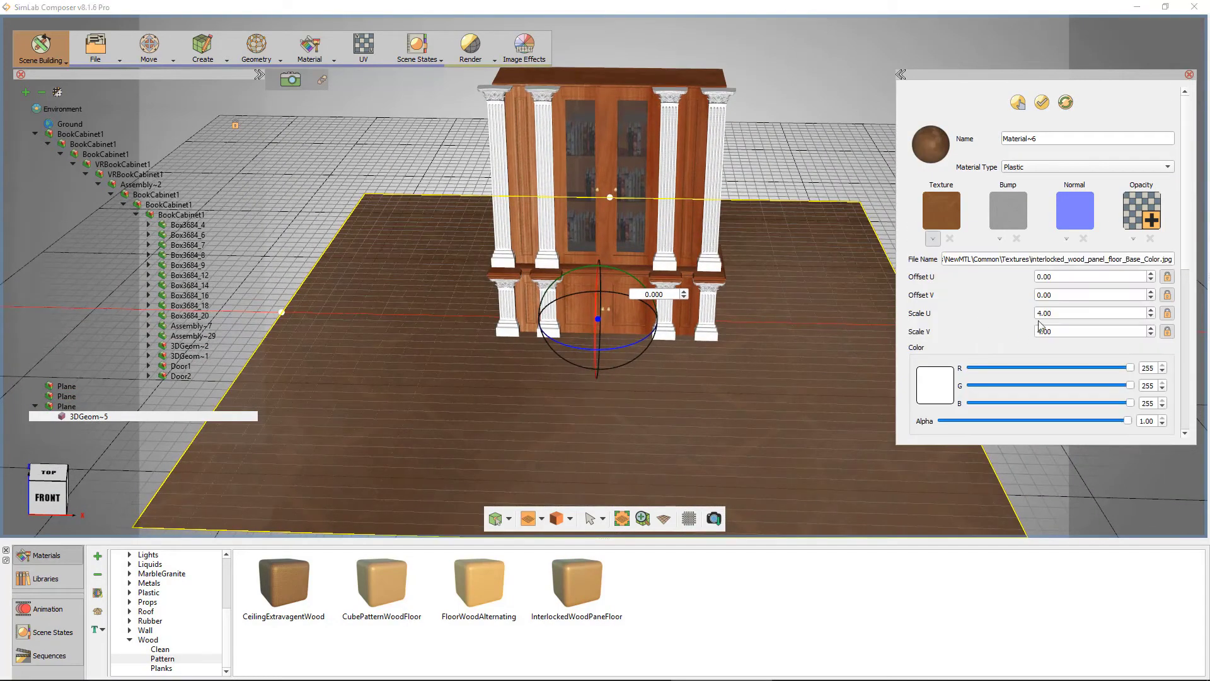
{"action": "double_click", "coordinate": [1067, 313]}
{"action": "type", "text": "10"}
{"action": "key", "text": "Tab"}
{"action": "type", "text": "10"}
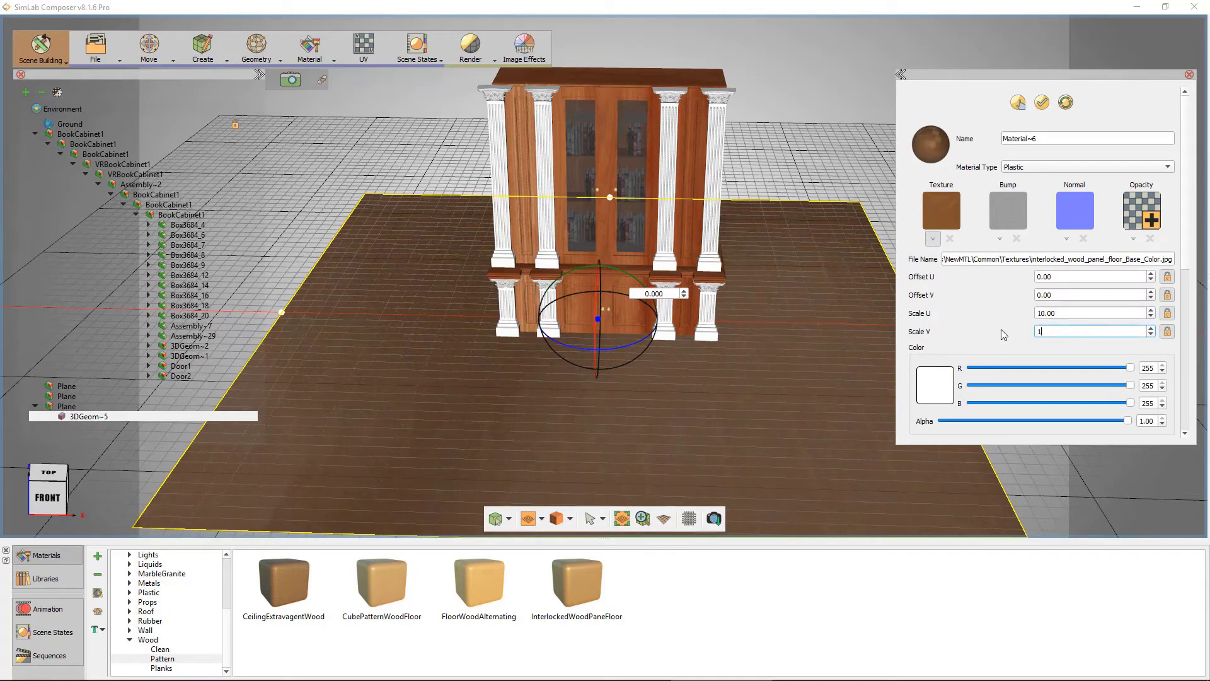
{"action": "mouse_move", "coordinate": [846, 215]}
{"action": "middle_mouse_down"}
{"action": "mouse_move", "coordinate": [846, 179]}
{"action": "mouse_move", "coordinate": [868, 161]}
{"action": "mouse_move", "coordinate": [875, 125]}
{"action": "middle_mouse_up"}
- Switch to the Virtual Reality workspace and add a viewer Start Position figure
{"action": "left_click", "coordinate": [805, 151]}
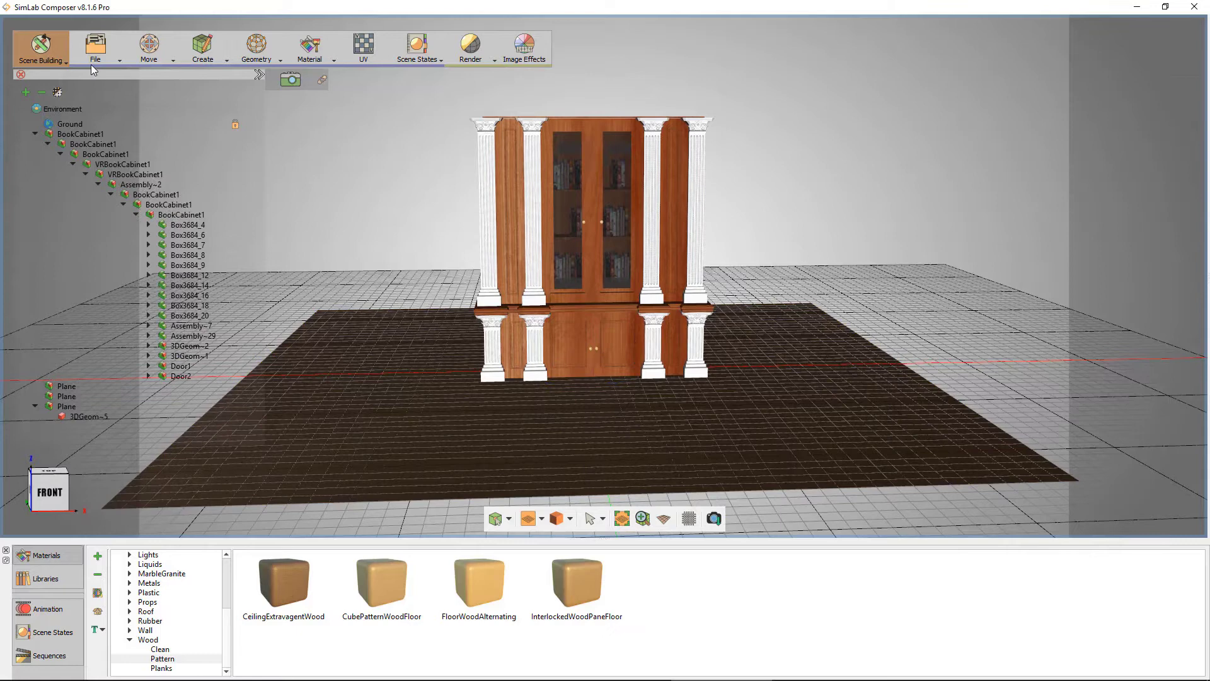
{"action": "left_click", "coordinate": [40, 49]}
{"action": "left_click", "coordinate": [45, 147]}
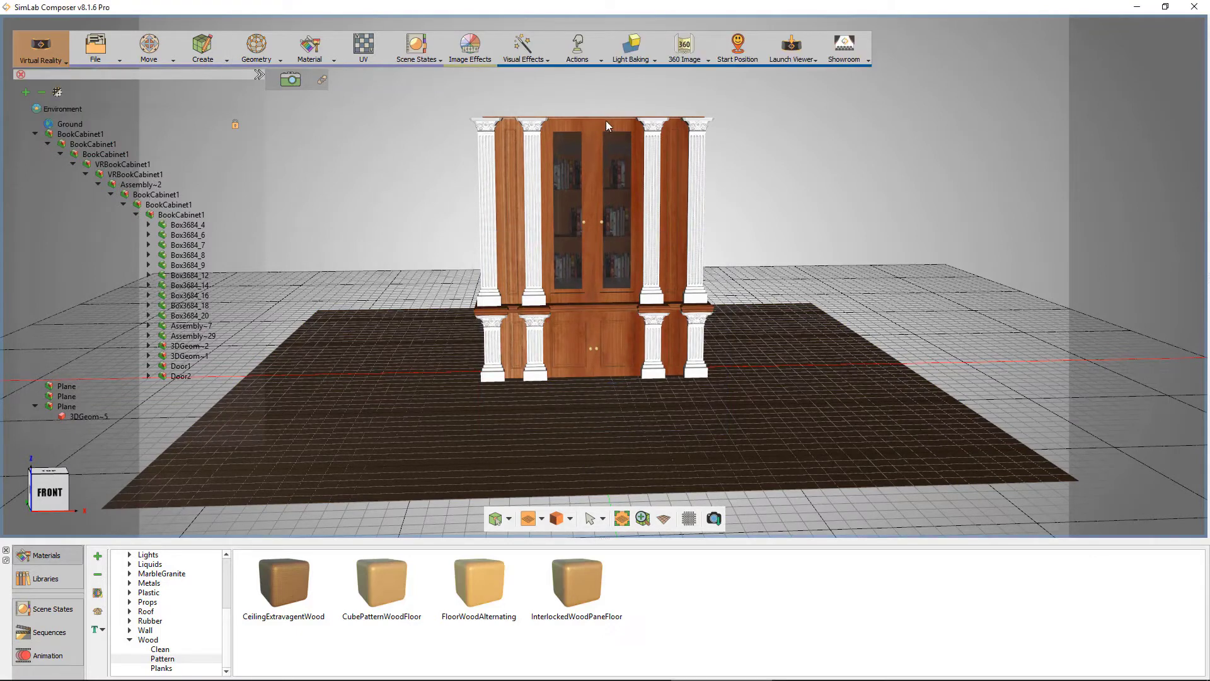
{"action": "left_click", "coordinate": [729, 63]}
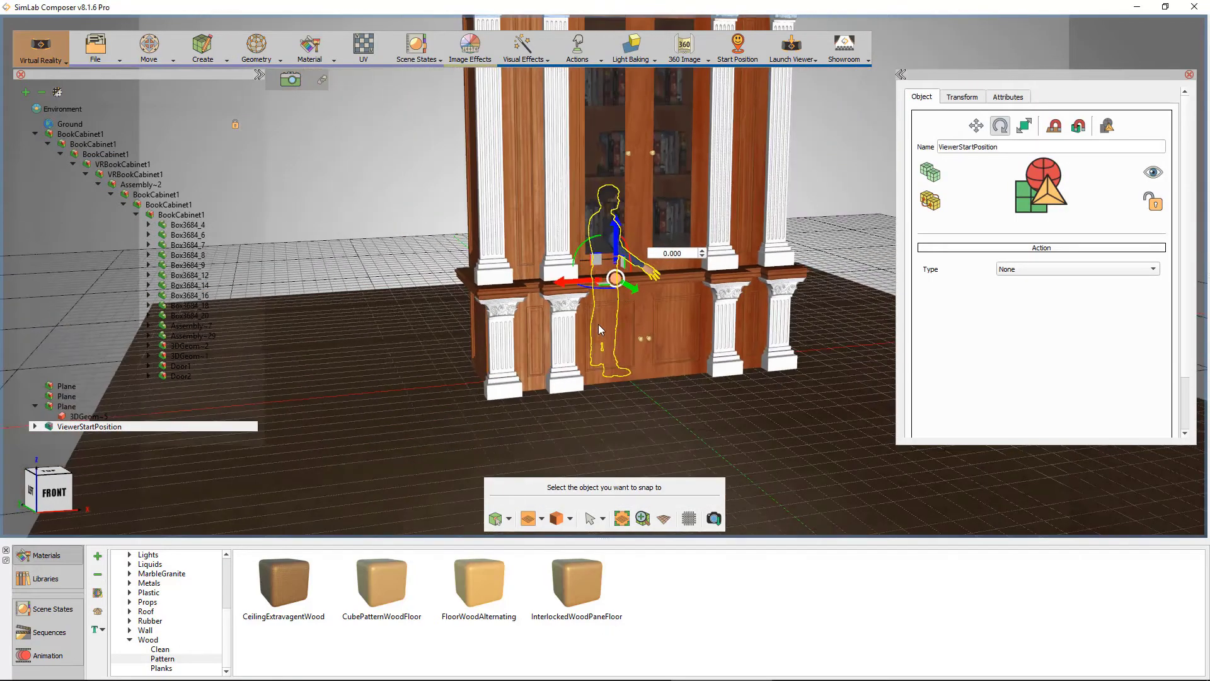
- Move the figure in front of the cabinet and rotate it 90° to face it
{"action": "mouse_move", "coordinate": [629, 293]}
{"action": "left_mouse_down"}
{"action": "mouse_move", "coordinate": [703, 331]}
{"action": "mouse_move", "coordinate": [690, 307]}
{"action": "left_mouse_up"}
{"action": "key", "text": "r"}
{"action": "type", "text": "90"}
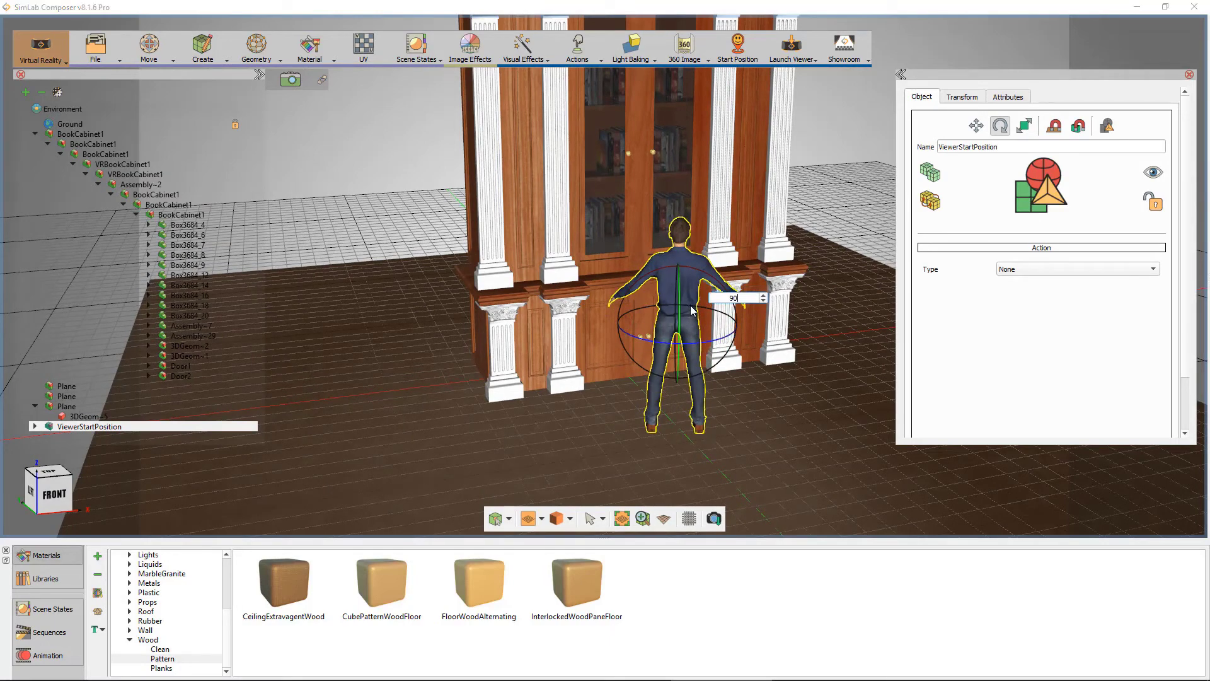
{"action": "left_click_drag", "start_coordinate": [689, 307], "coordinate": [598, 318]}
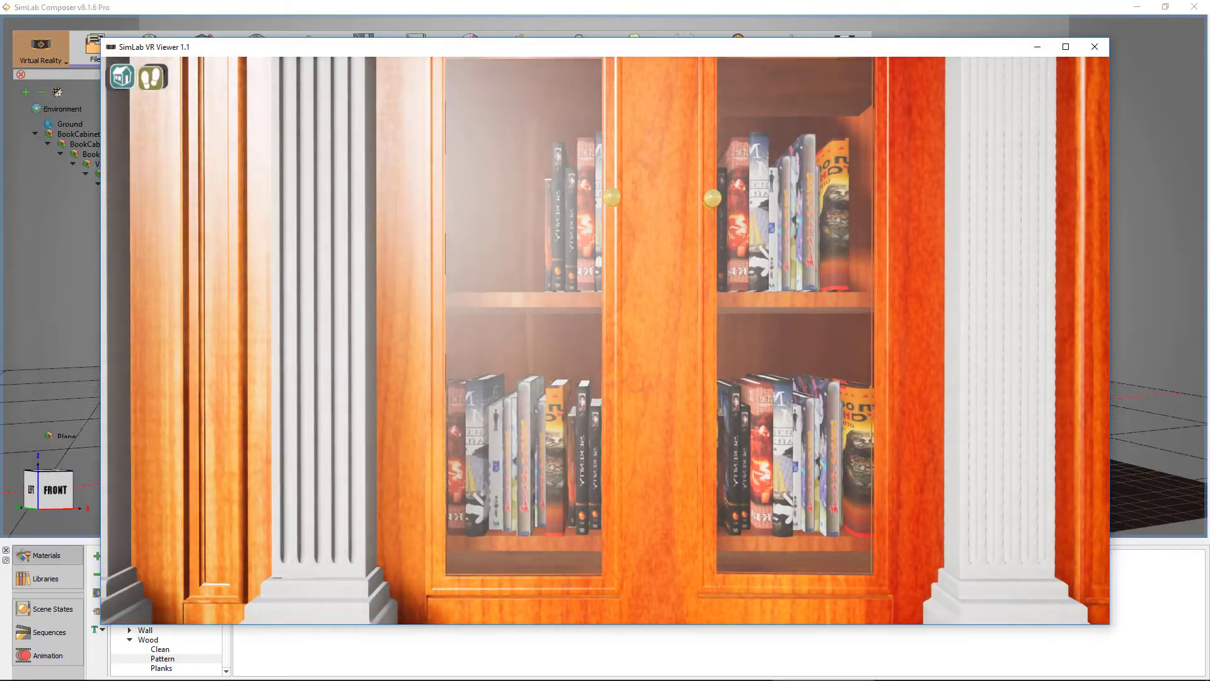
- Open and close the right and left glass doors in the VR Viewer, then exit it
{"action": "key", "text": "s"}
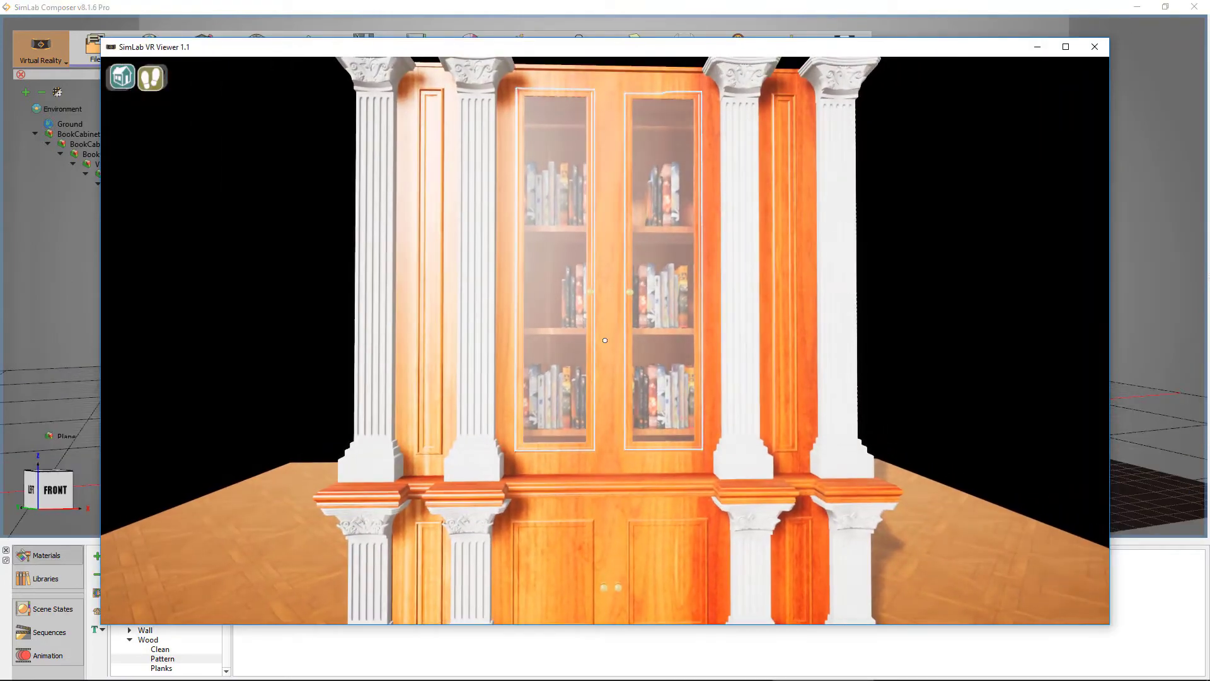
{"action": "left_click", "coordinate": [605, 341]}
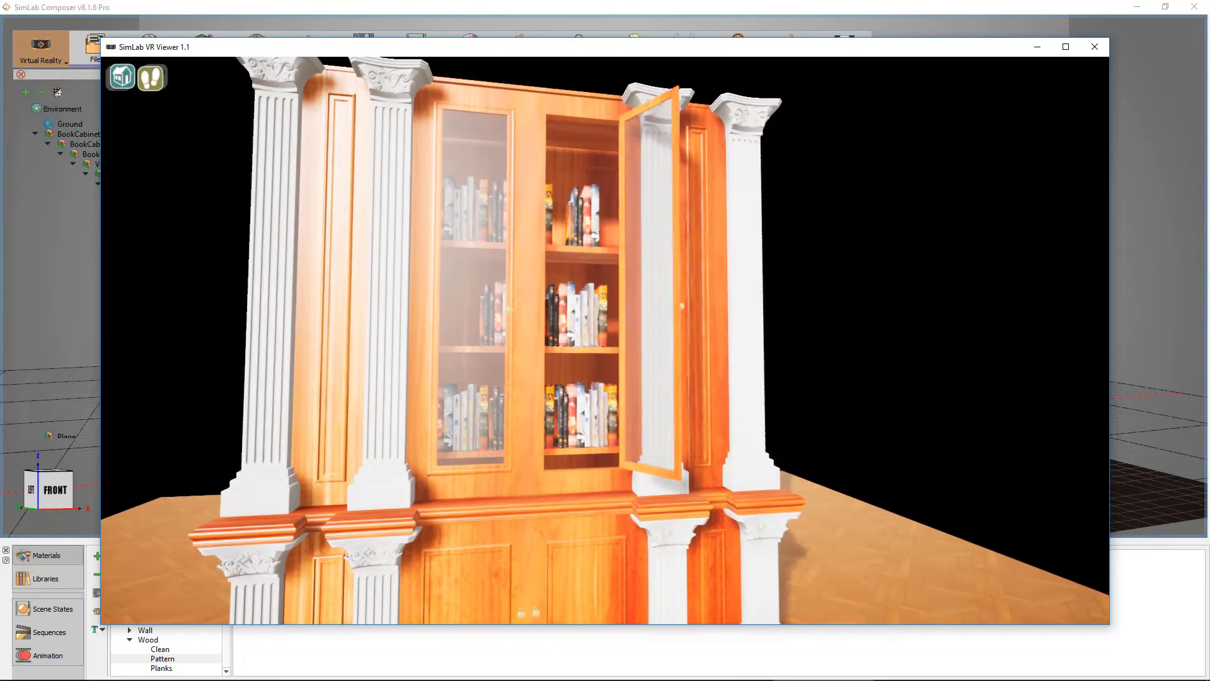
{"action": "left_click", "coordinate": [604, 341]}
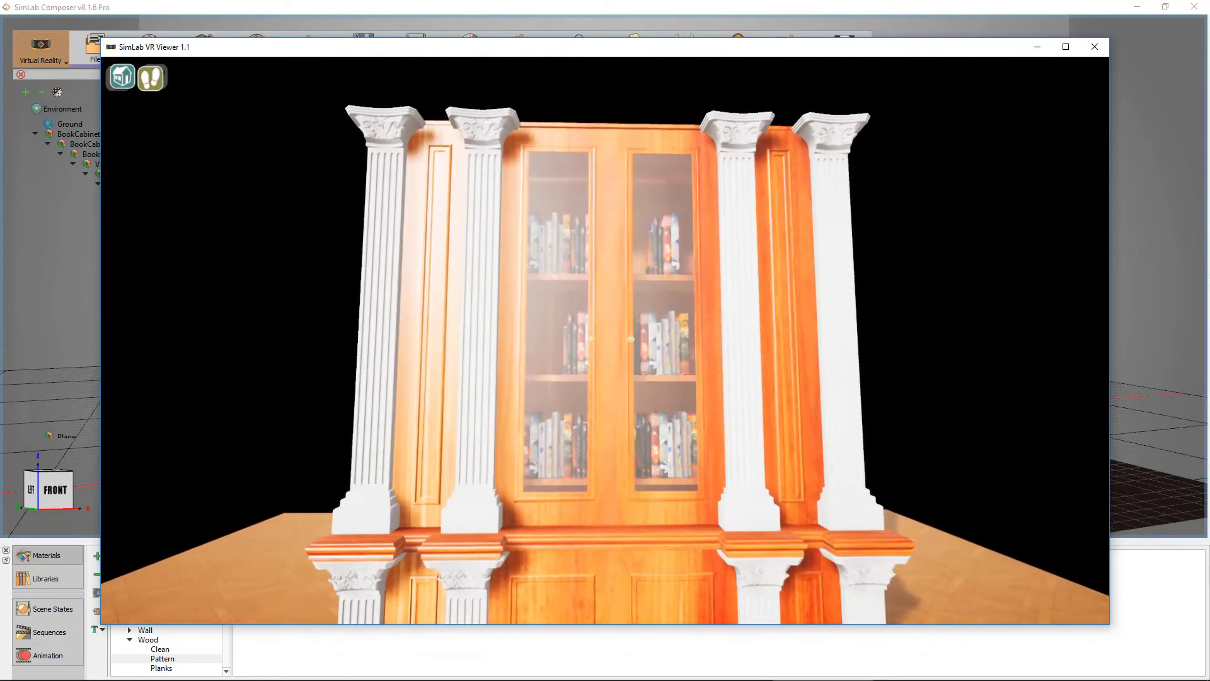
{"action": "left_click", "coordinate": [605, 341]}
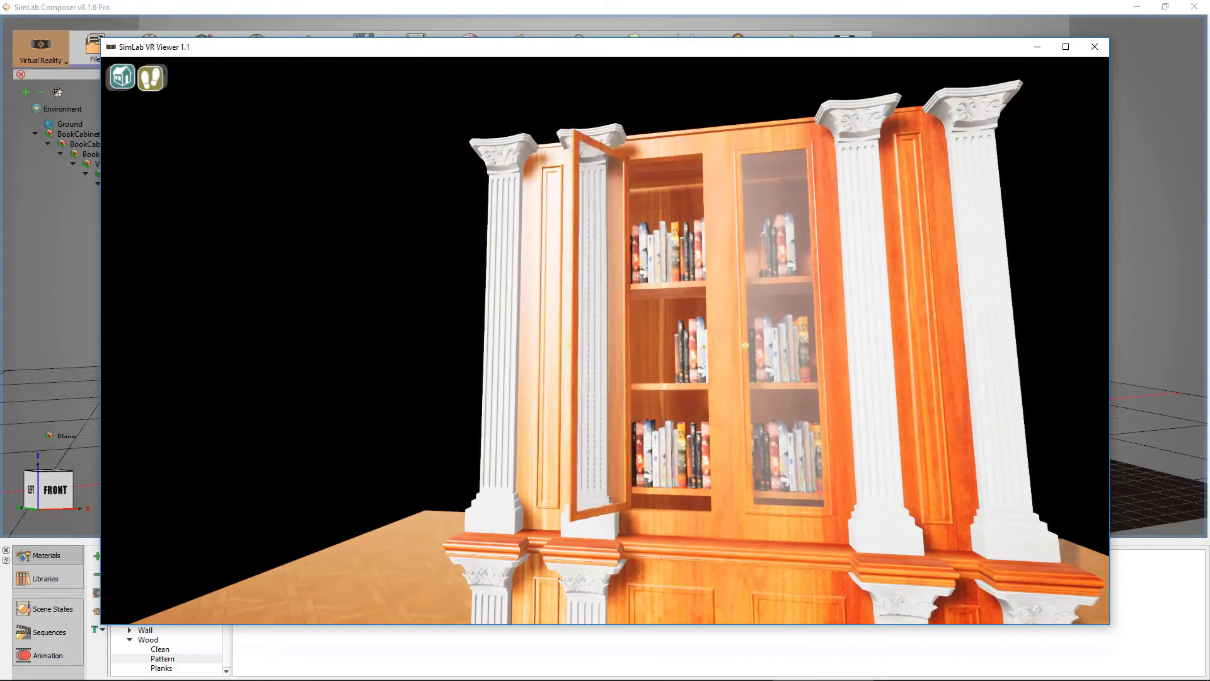
{"action": "left_click", "coordinate": [606, 340]}
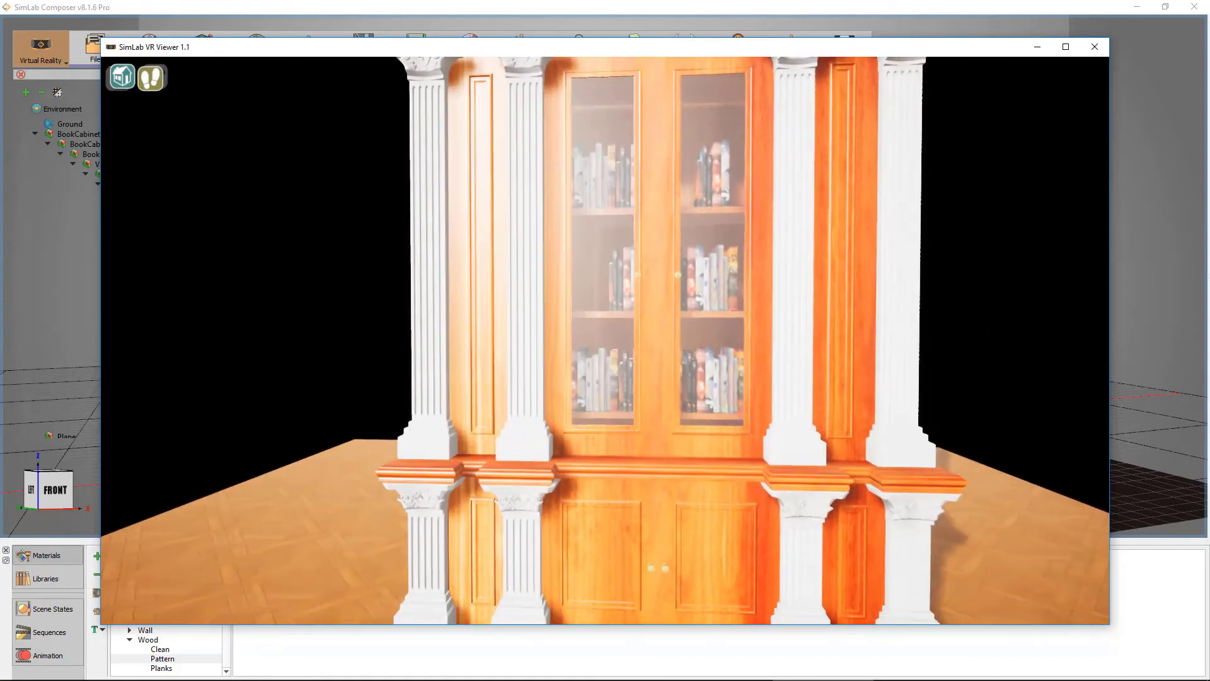
{"action": "key", "text": "Escape"}
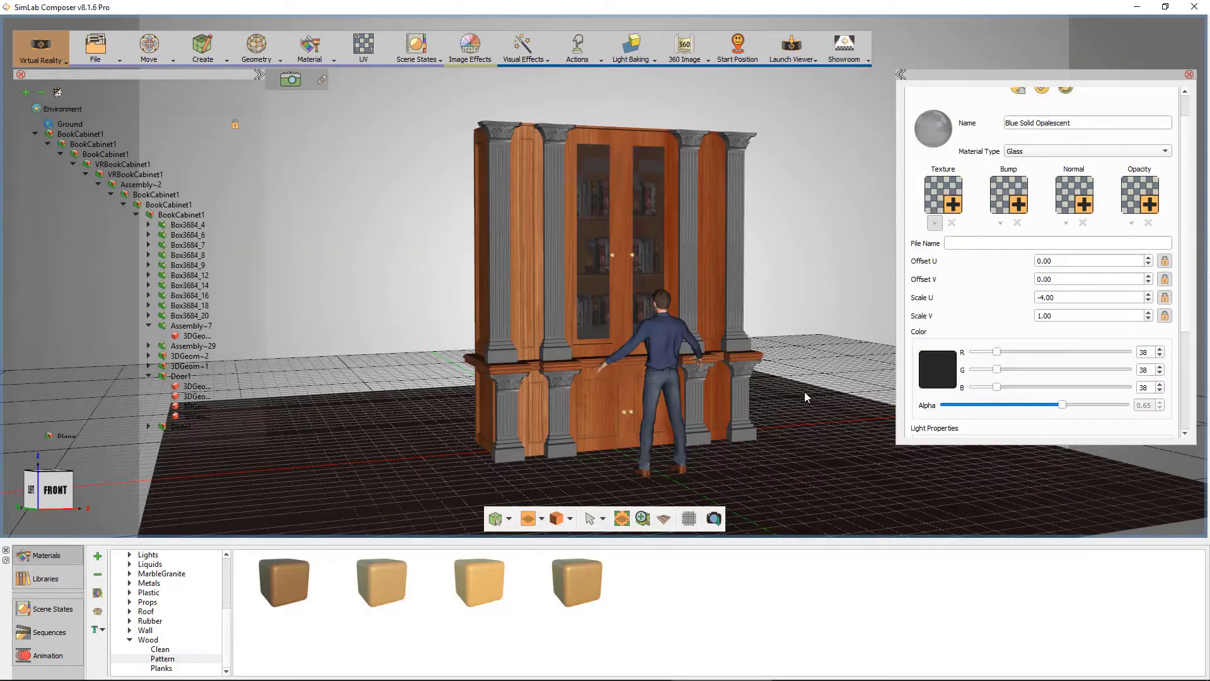
- Delete the wood floor plane and the standing figure from the scene
{"action": "left_click", "coordinate": [805, 392]}
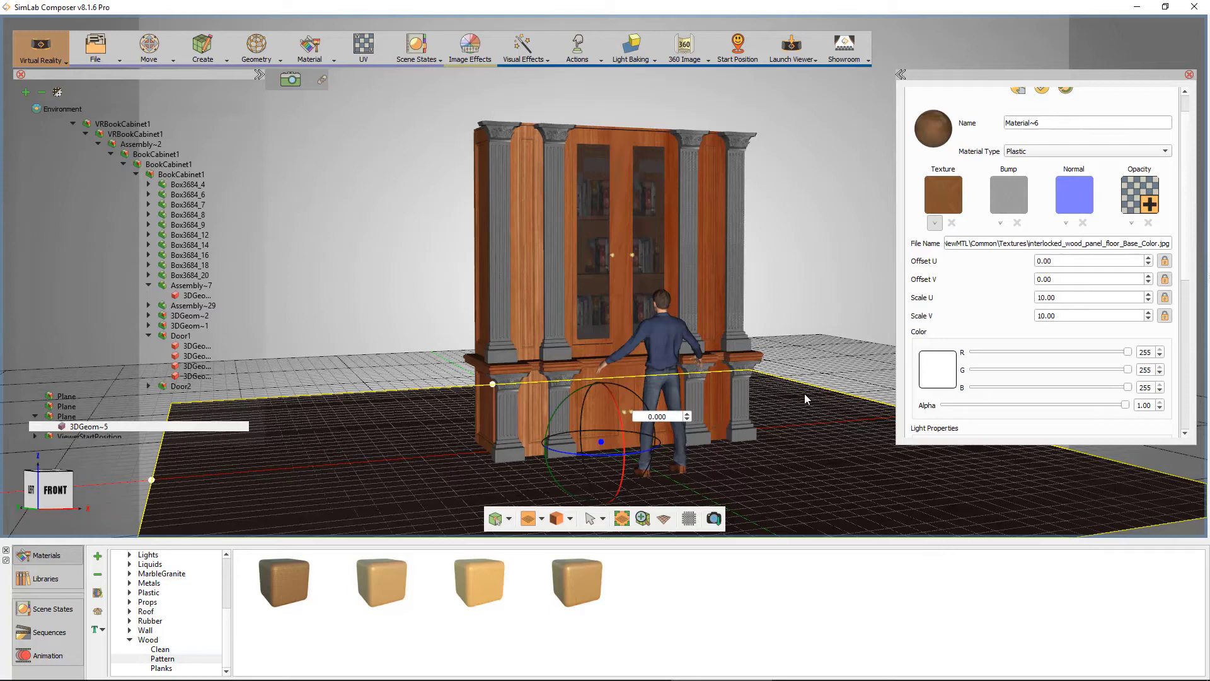
{"action": "key", "text": "Delete"}
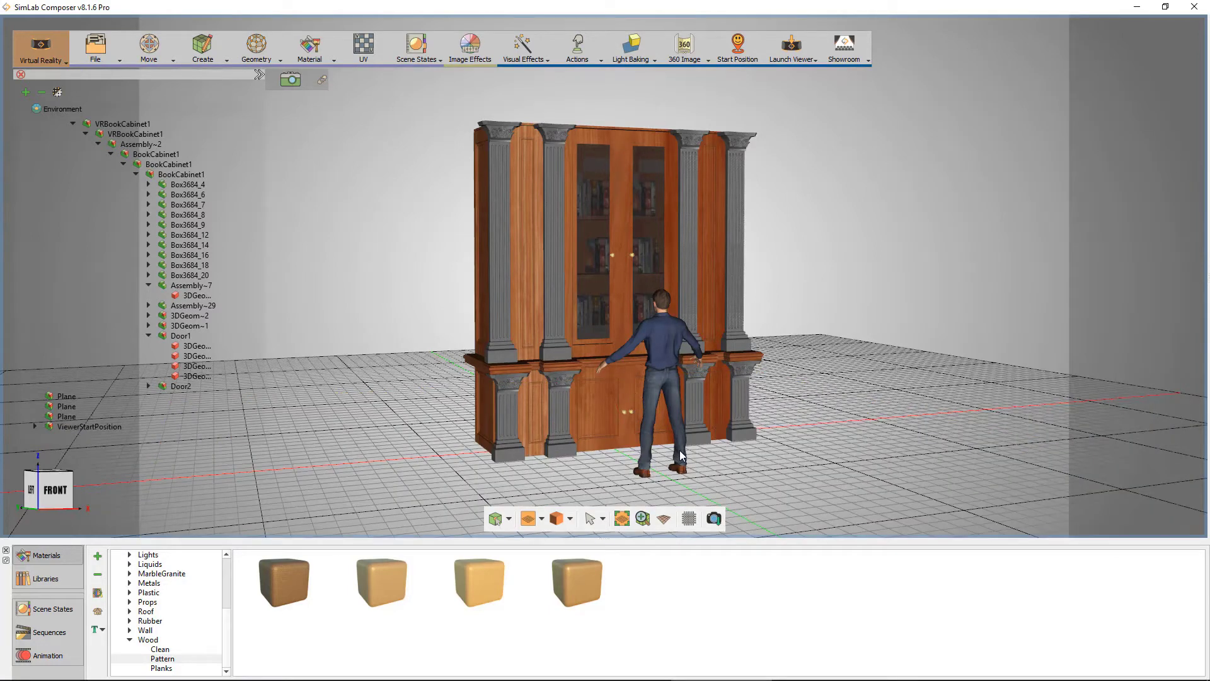
{"action": "left_click", "coordinate": [680, 456]}
{"action": "key", "text": "Delete"}
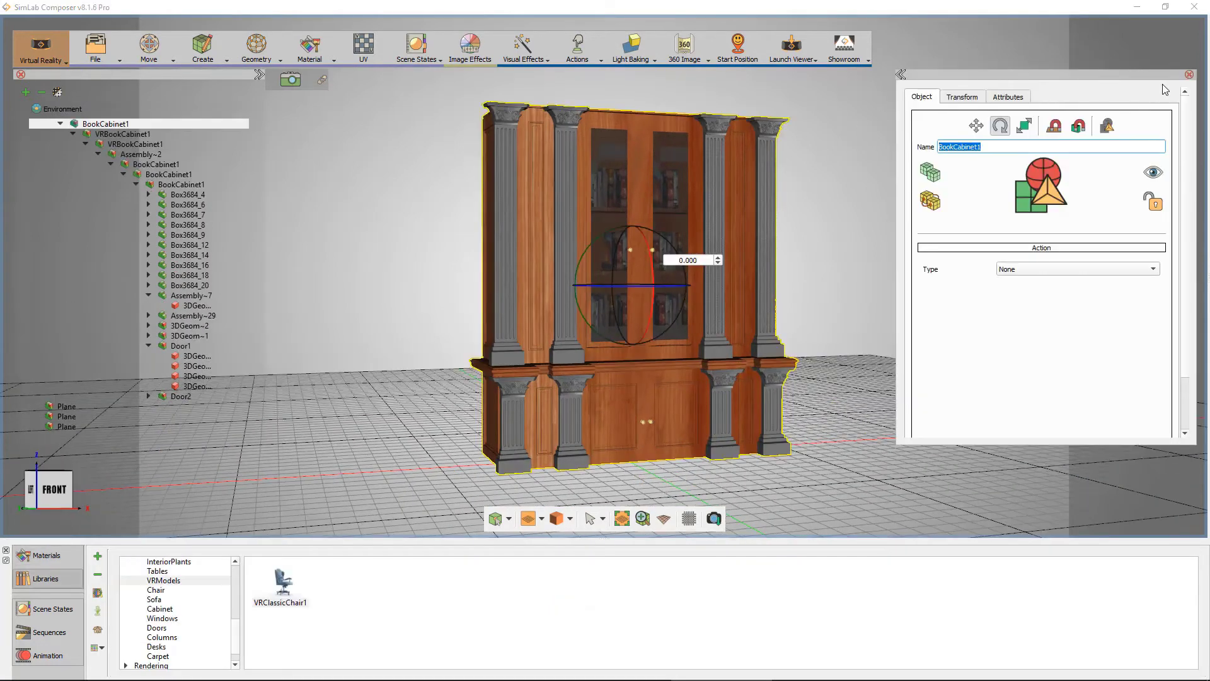
- Start adding the cabinet as a new item in the VRModels library
{"action": "left_click", "coordinate": [1189, 74]}
{"action": "left_click", "coordinate": [950, 281]}
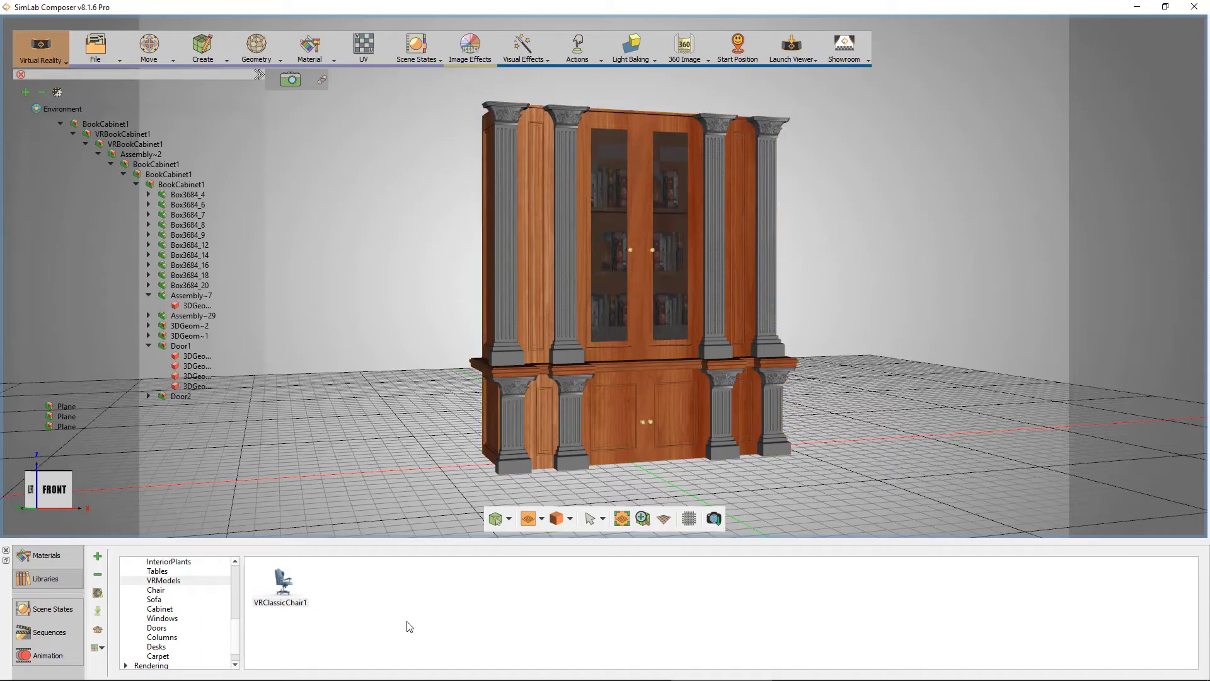
{"action": "left_click", "coordinate": [98, 555]}
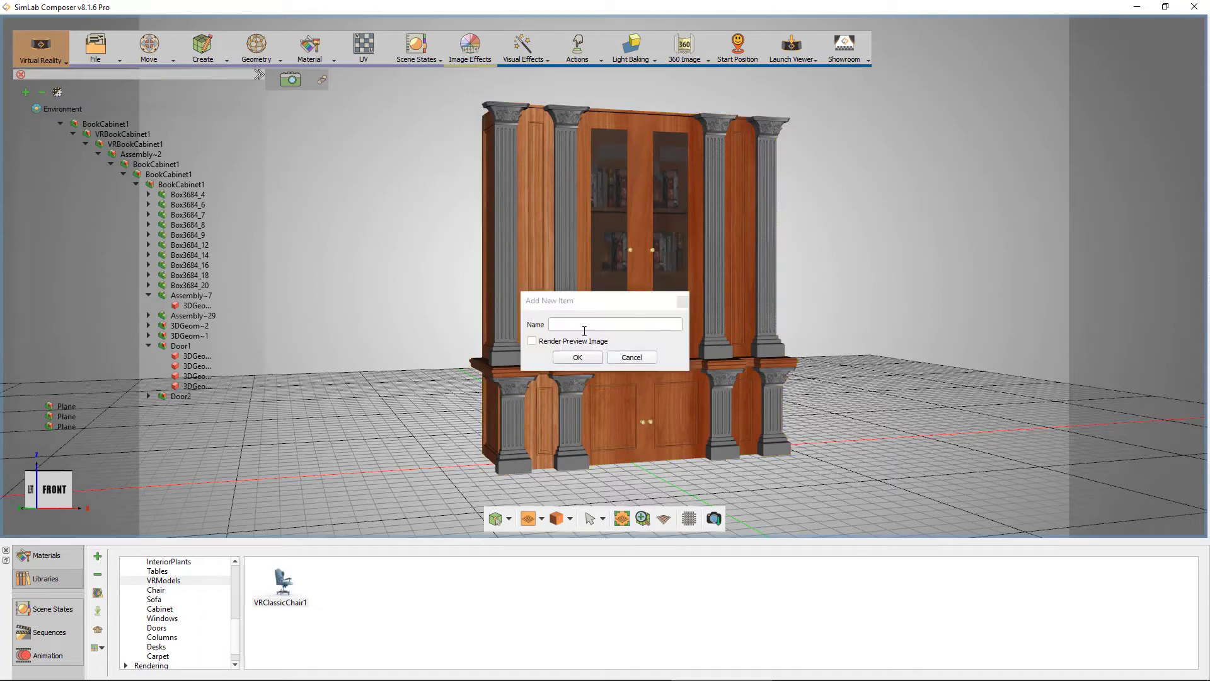
{"action": "type", "text": "BookCabinet1"}
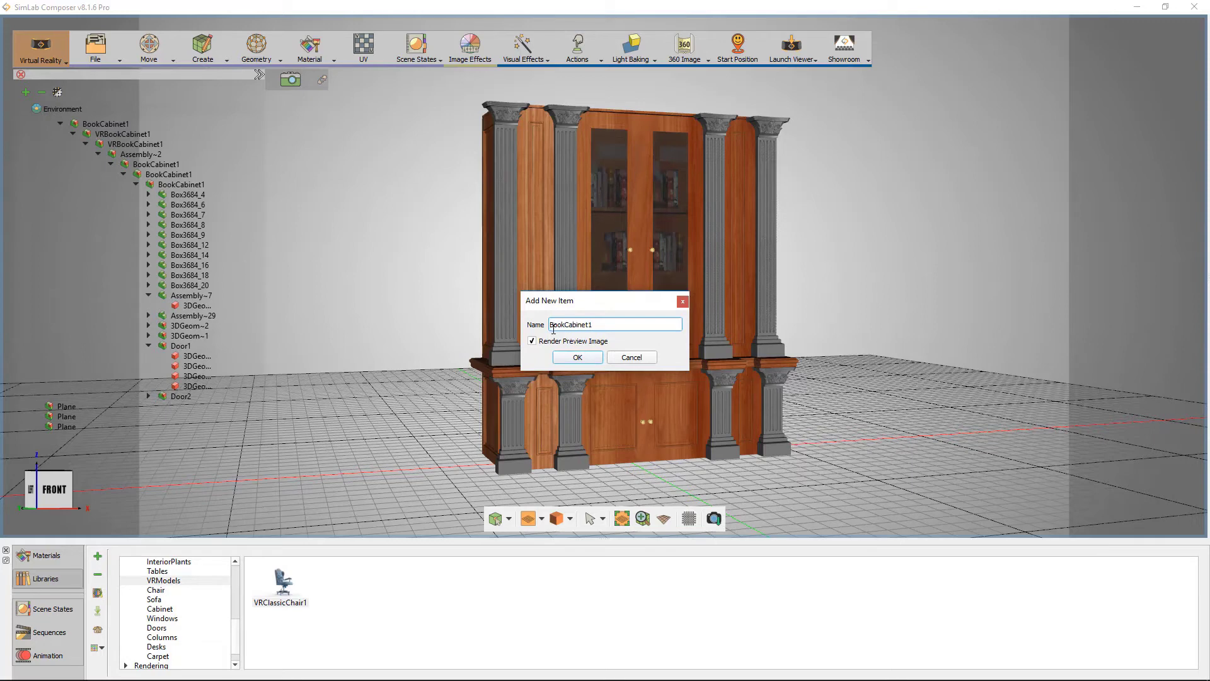
{"action": "type", "text": "R"}
- Save the cabinet as VRBookCabinet1 and drag it into the empty scene
{"action": "left_click", "coordinate": [596, 358]}
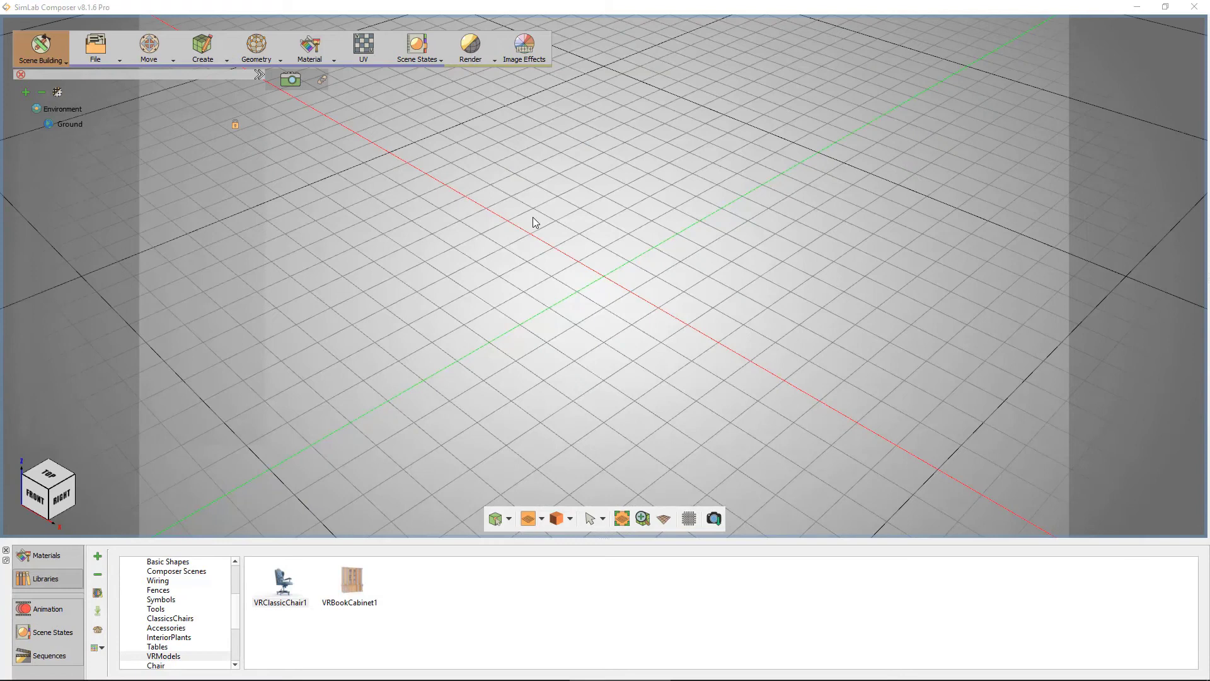
{"action": "left_click_drag", "start_coordinate": [340, 586], "coordinate": [598, 267]}
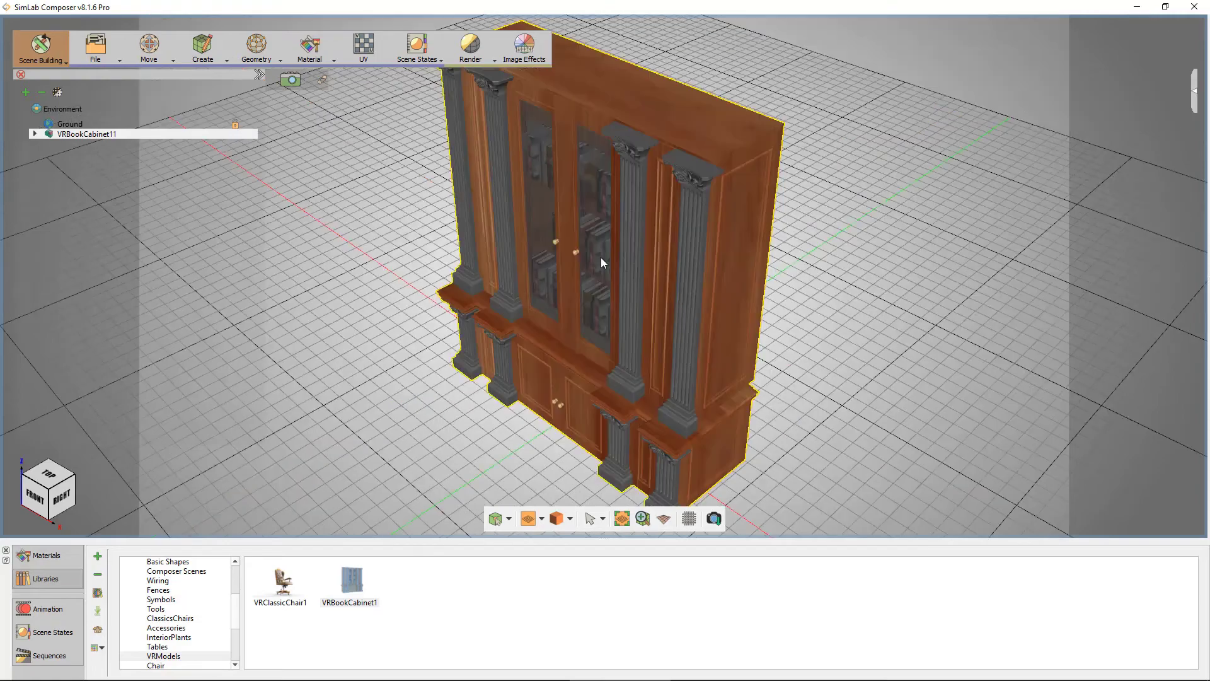
{"action": "mouse_move", "coordinate": [601, 258]}
{"action": "middle_mouse_down"}
{"action": "mouse_move", "coordinate": [846, 271]}
{"action": "mouse_move", "coordinate": [536, 296]}
{"action": "middle_mouse_up"}
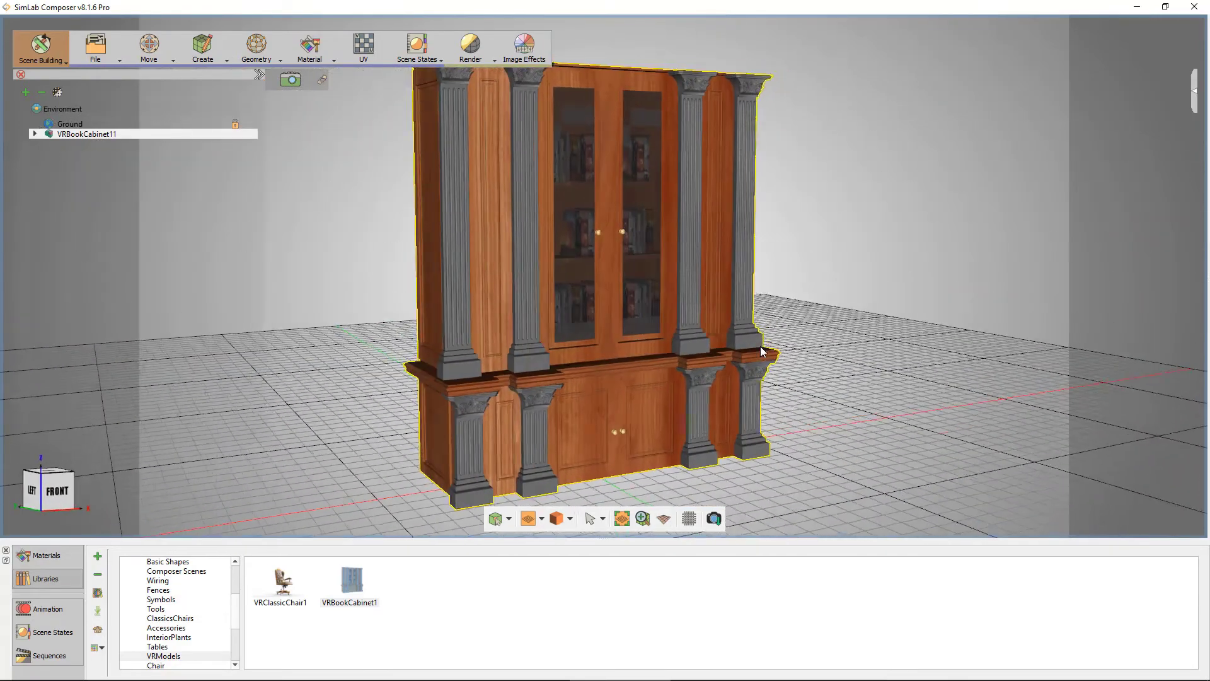
- Create a plane under the cabinet with the InterlockedWoodPaneFloor material scaled 12 by 12
{"action": "left_click", "coordinate": [202, 45]}
{"action": "mouse_move", "coordinate": [205, 100]}
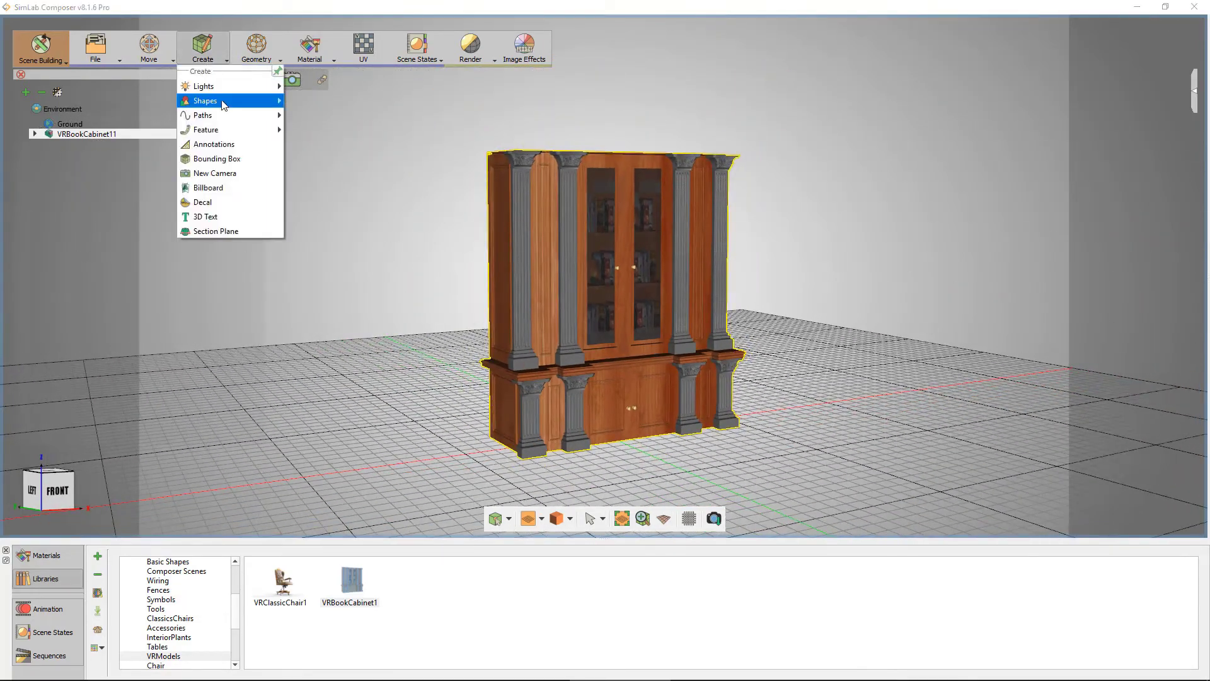
{"action": "left_click", "coordinate": [315, 117]}
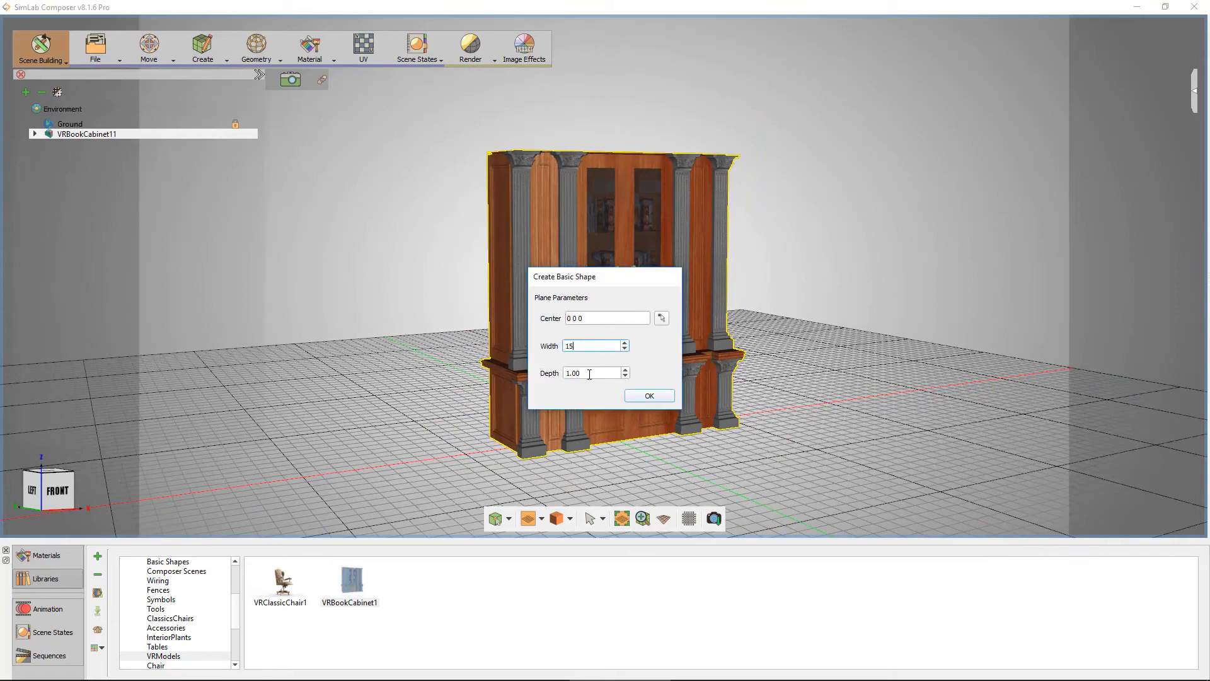
{"action": "left_click", "coordinate": [650, 396]}
{"action": "left_click", "coordinate": [47, 556]}
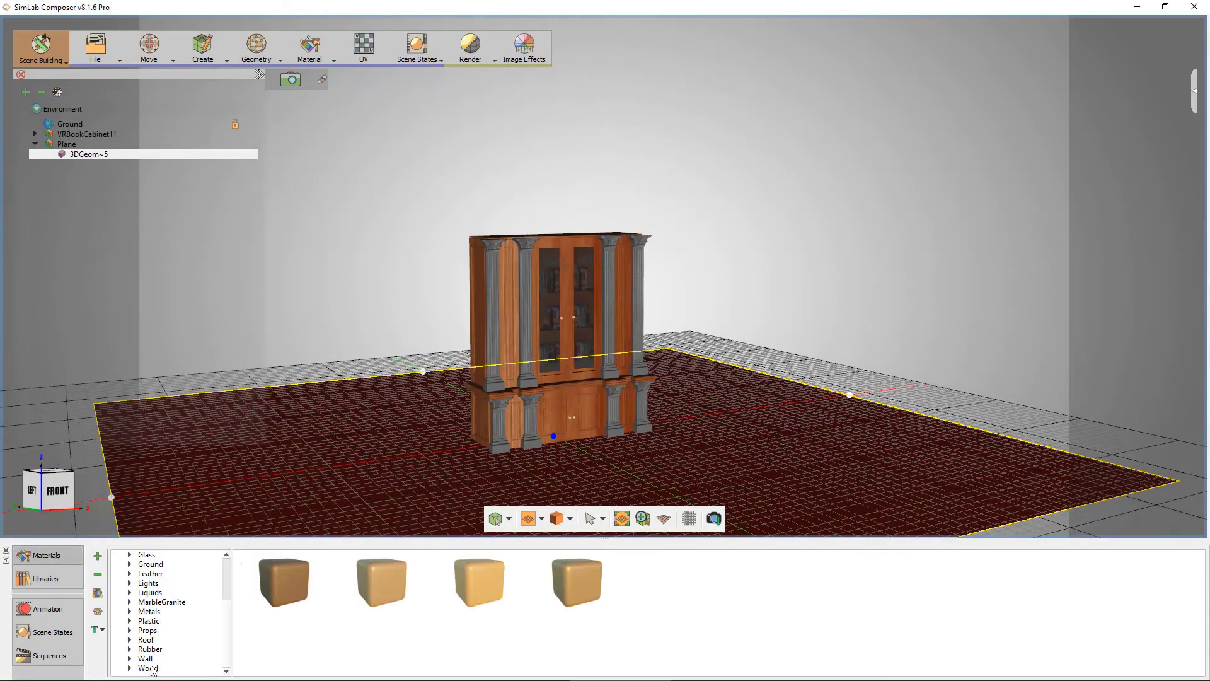
{"action": "left_click", "coordinate": [151, 669]}
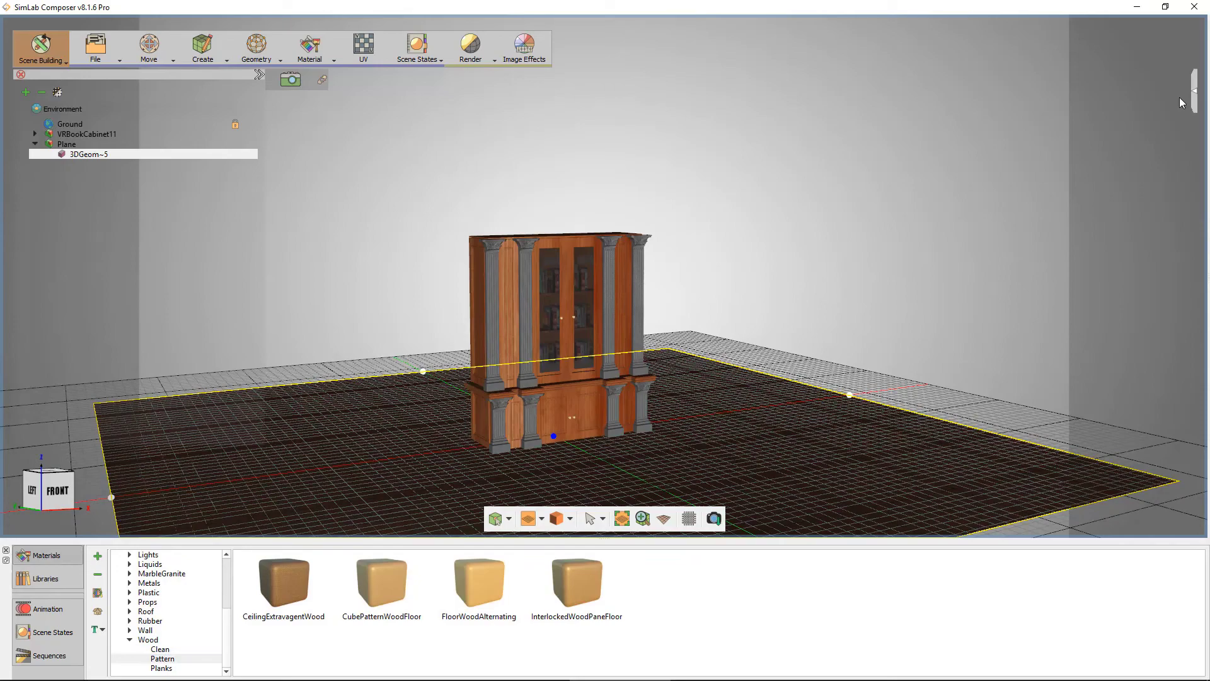
{"action": "double_click", "coordinate": [1078, 315]}
{"action": "type", "text": "12"}
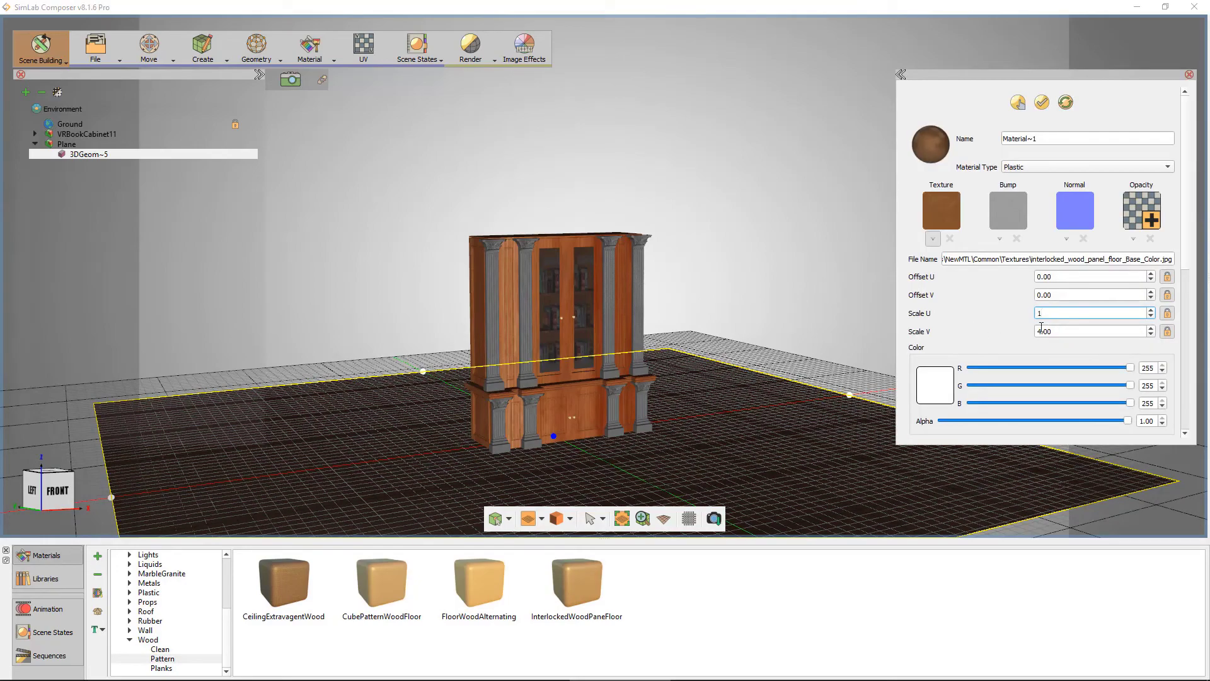
{"action": "key", "text": "Tab"}
{"action": "key", "text": "Return"}
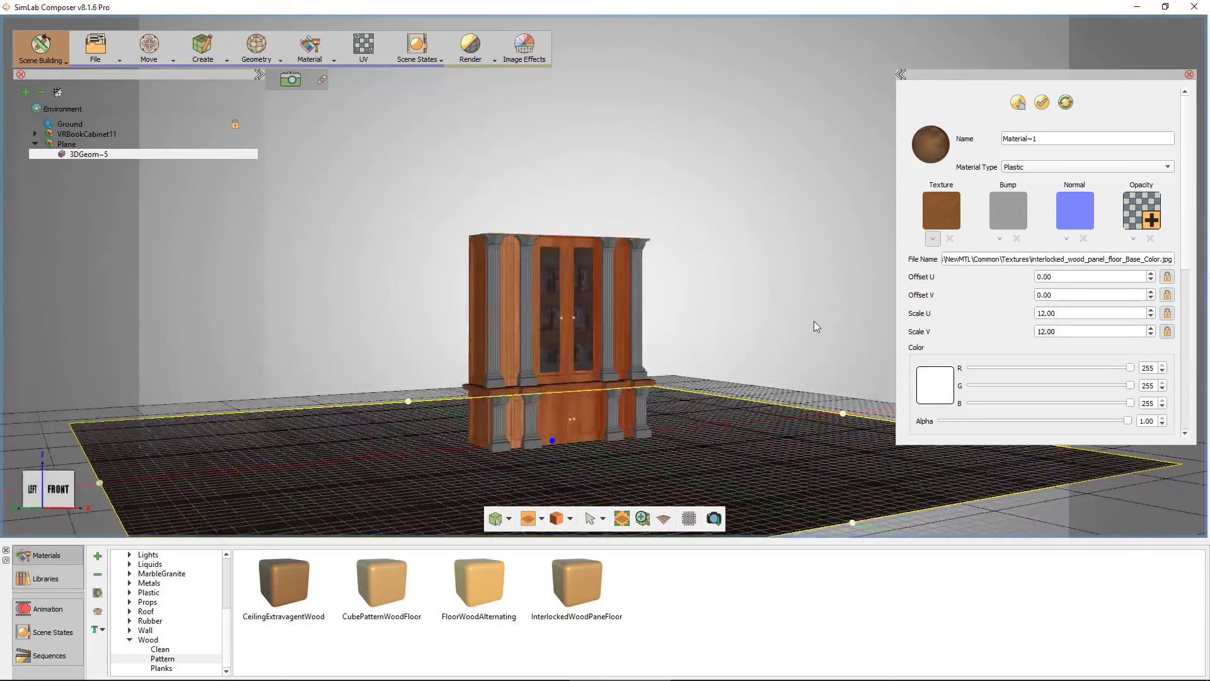
{"action": "left_click", "coordinate": [41, 52]}
- Add a Start Position figure beside the cabinet and launch the scene in the VR Viewer
{"action": "left_click", "coordinate": [60, 148]}
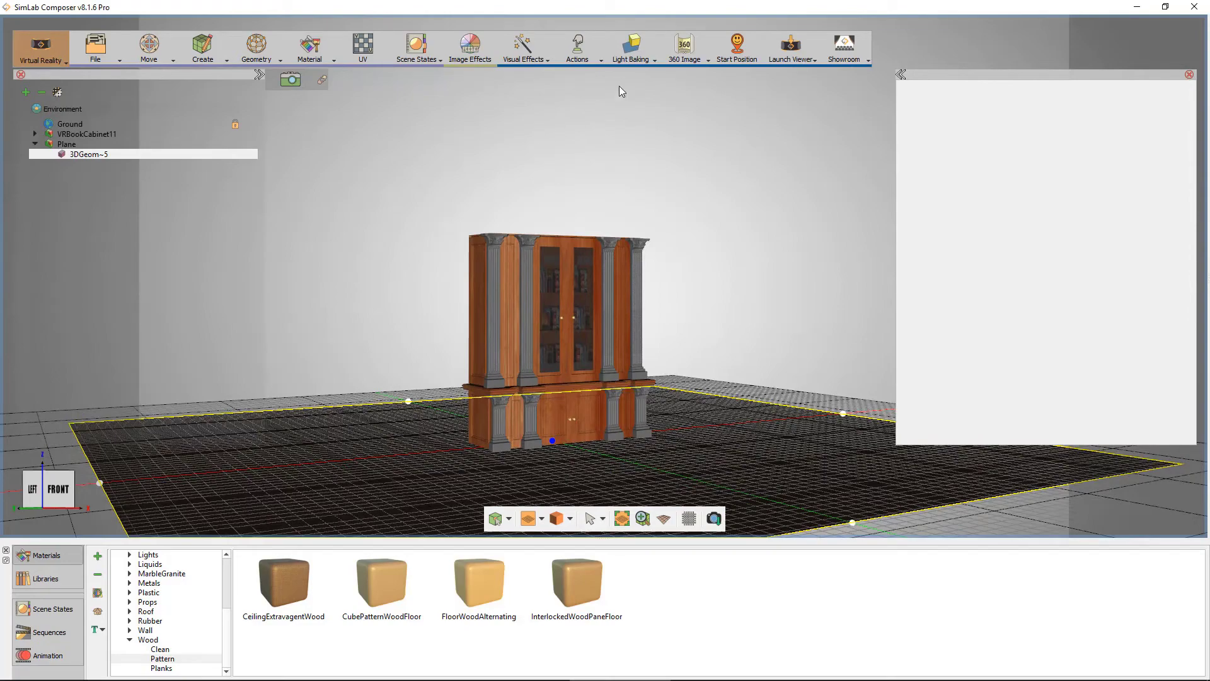
{"action": "left_click", "coordinate": [737, 47]}
{"action": "scroll", "coordinate": [584, 349], "scroll_direction": "down", "scroll_amount": 5}
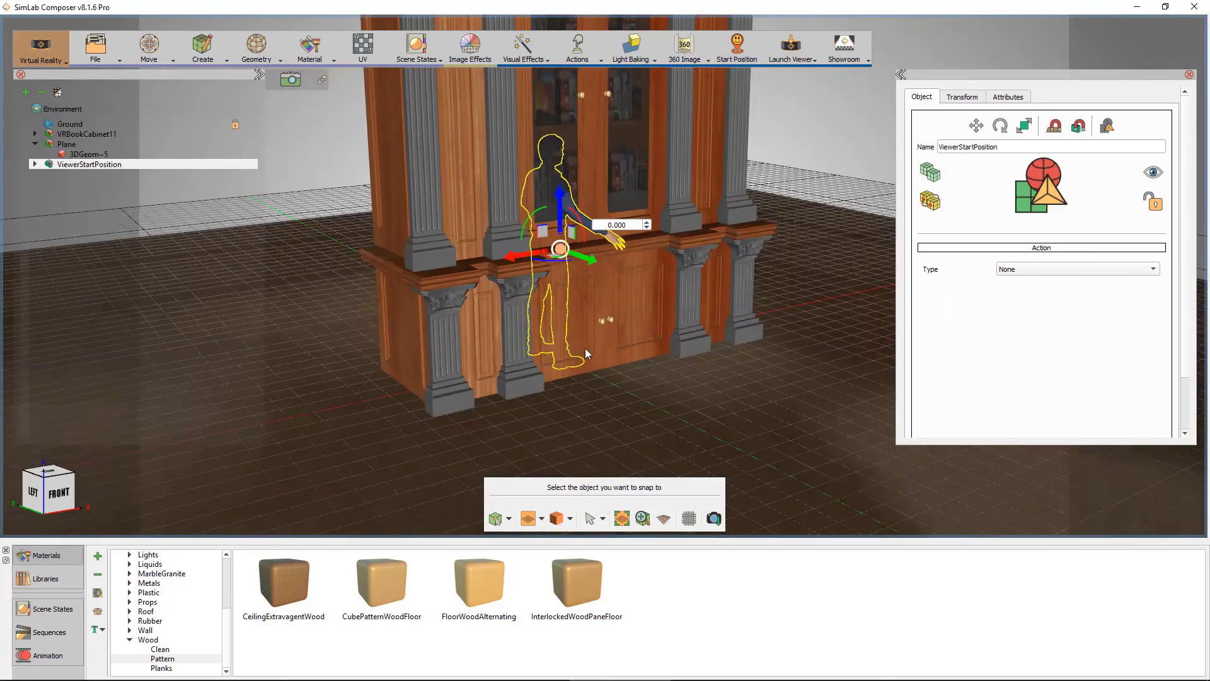
{"action": "mouse_move", "coordinate": [585, 348]}
{"action": "left_mouse_down"}
{"action": "mouse_move", "coordinate": [701, 335]}
{"action": "mouse_move", "coordinate": [587, 340]}
{"action": "left_mouse_up"}
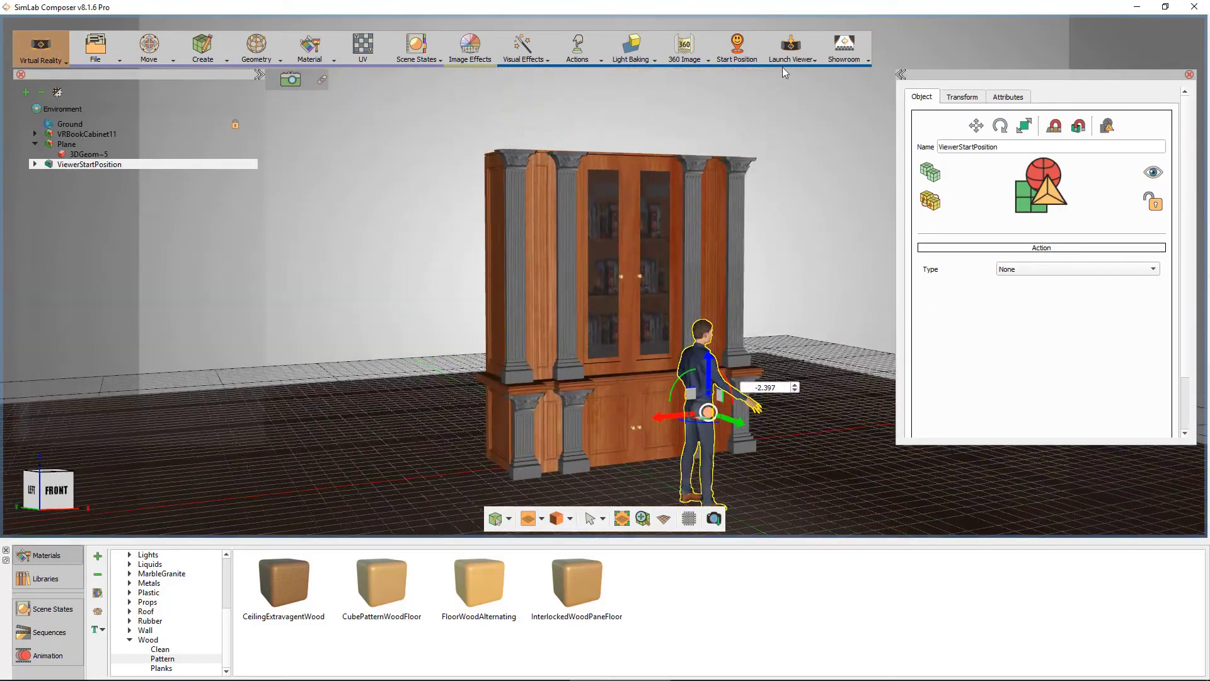
{"action": "left_click", "coordinate": [792, 52]}
{"action": "left_click", "coordinate": [799, 85]}
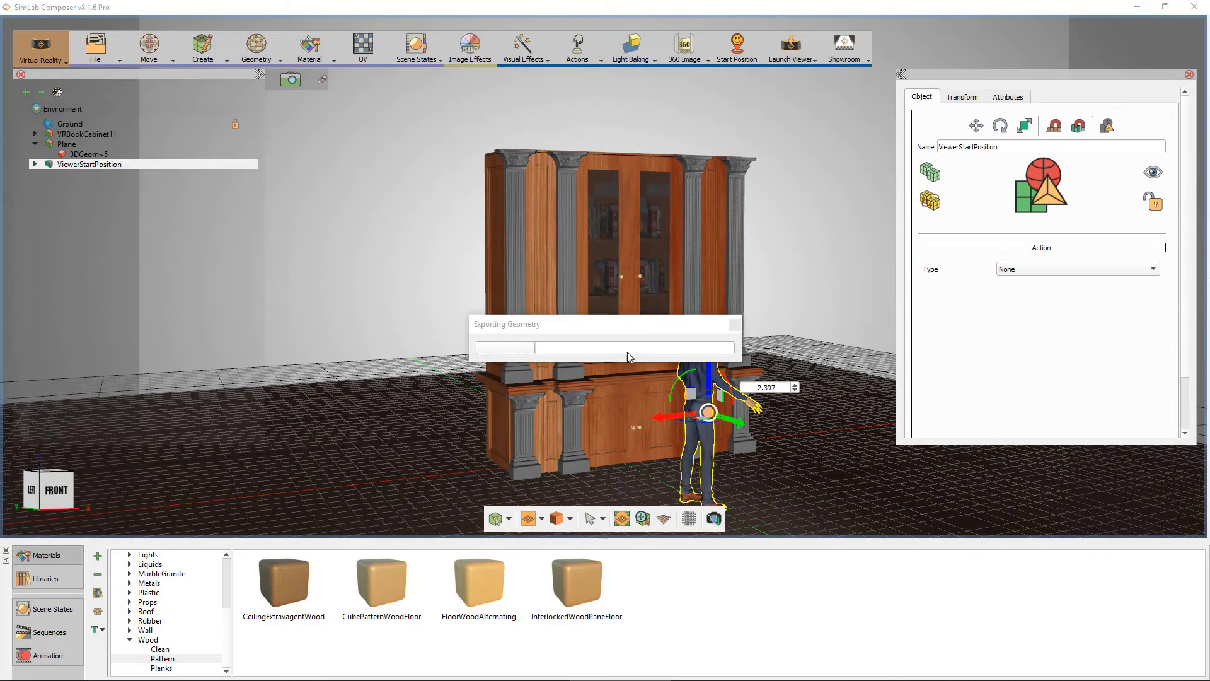